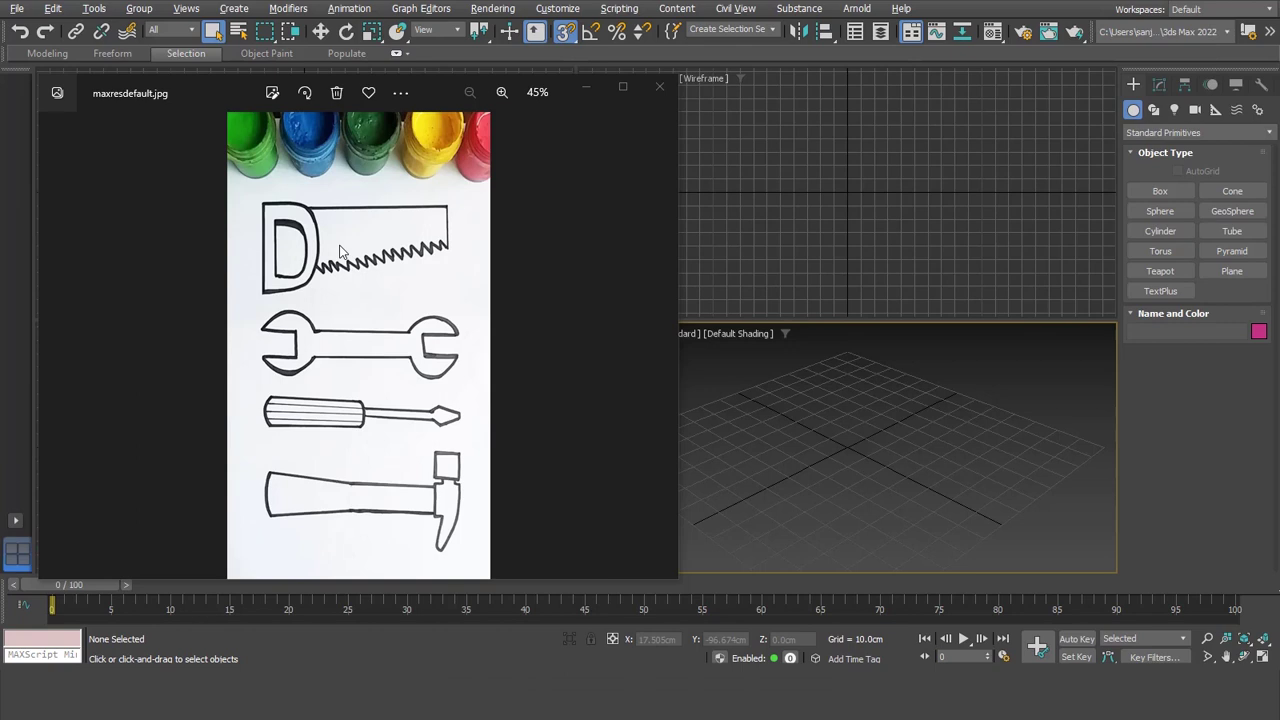
# Minimize the Photos reference image to reveal the empty 3ds Max viewports
pyautogui.click(587, 92)
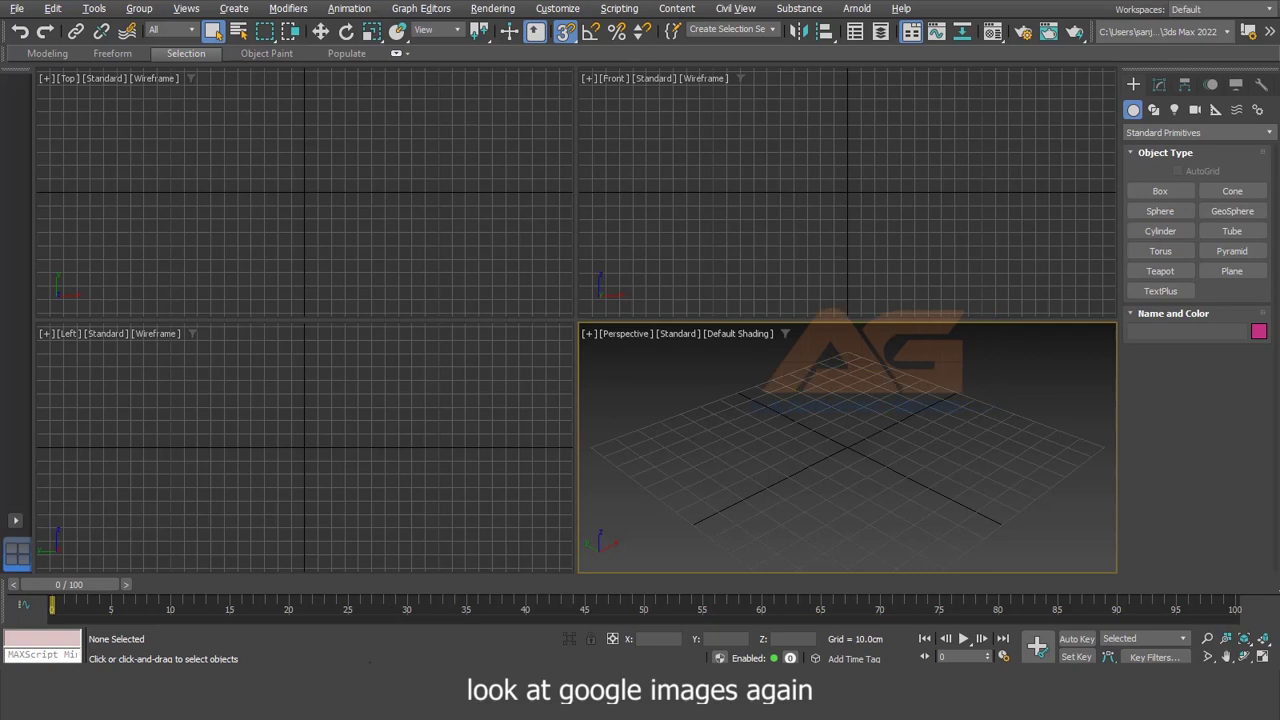
# Bring the maxresdefault.jpg saw reference back up with Alt+Tab
pyautogui.hotkey('alt', 'Tab')
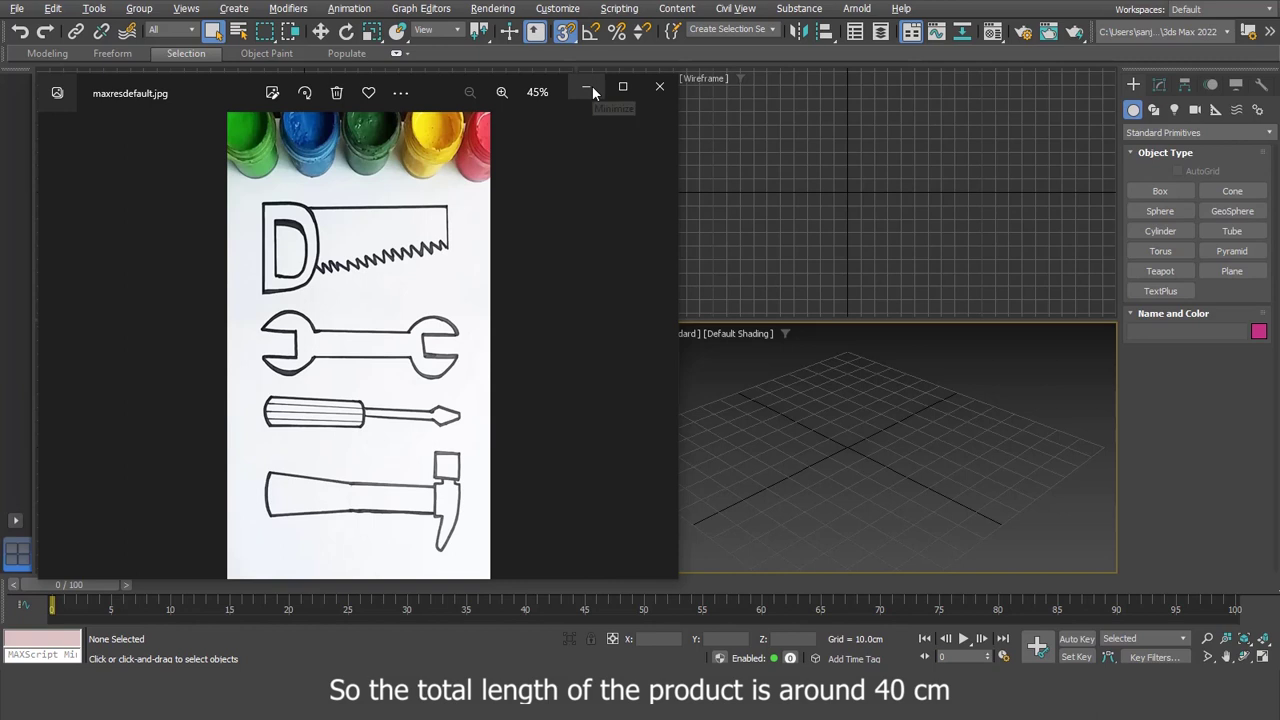
# Minimize the saw reference image again so the four viewports fill the screen
pyautogui.click(587, 88)
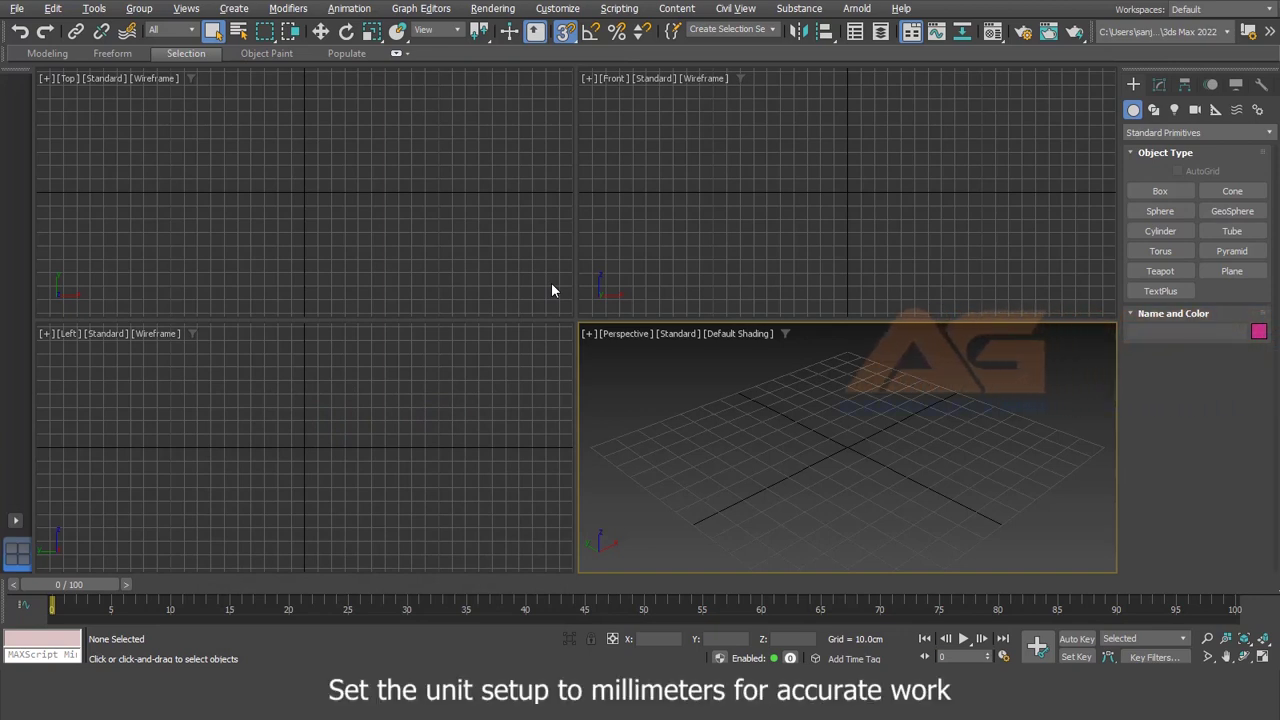
# Set the Metric display units to Millimeters in Units Setup
pyautogui.click(553, 9)
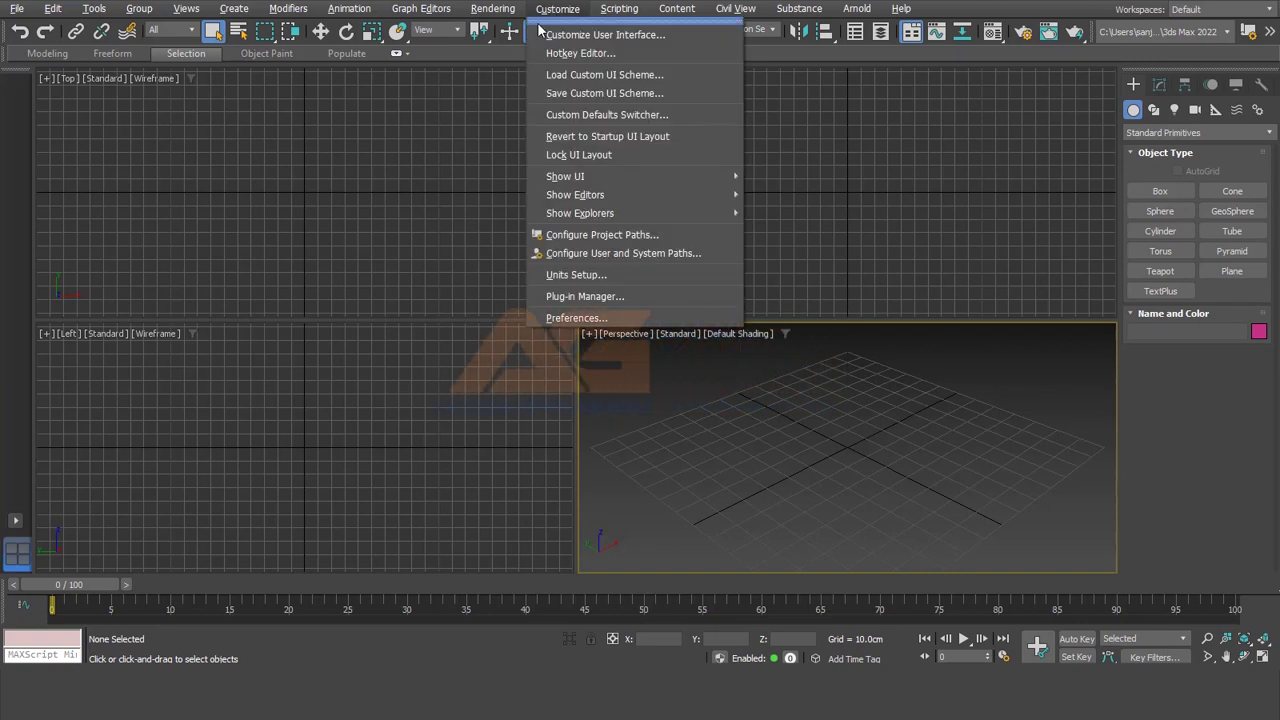
pyautogui.click(572, 278)
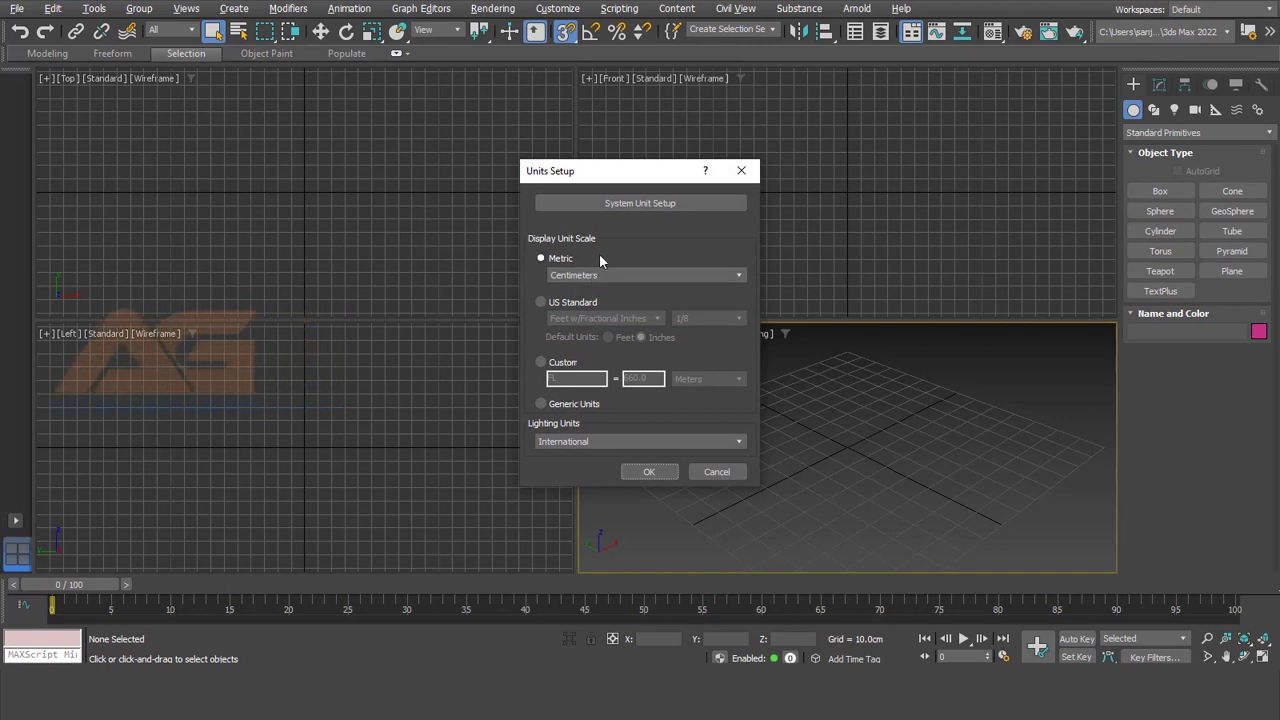
pyautogui.click(643, 279)
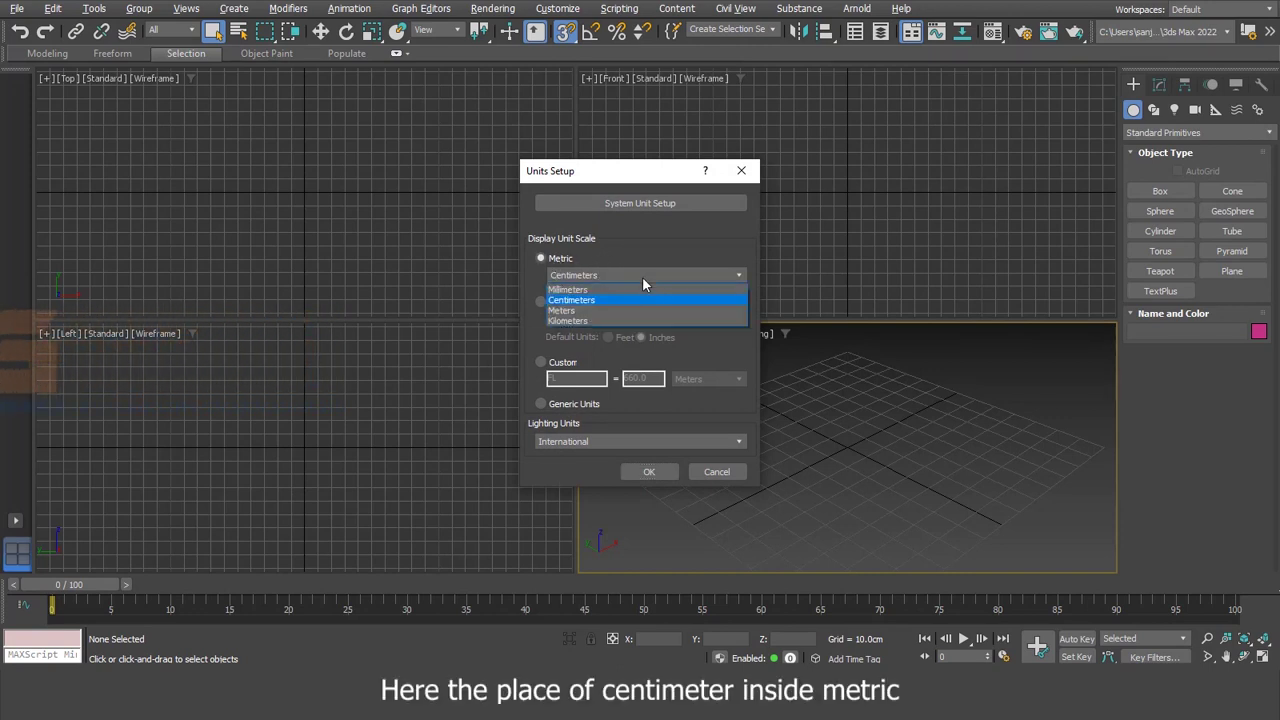
pyautogui.click(588, 291)
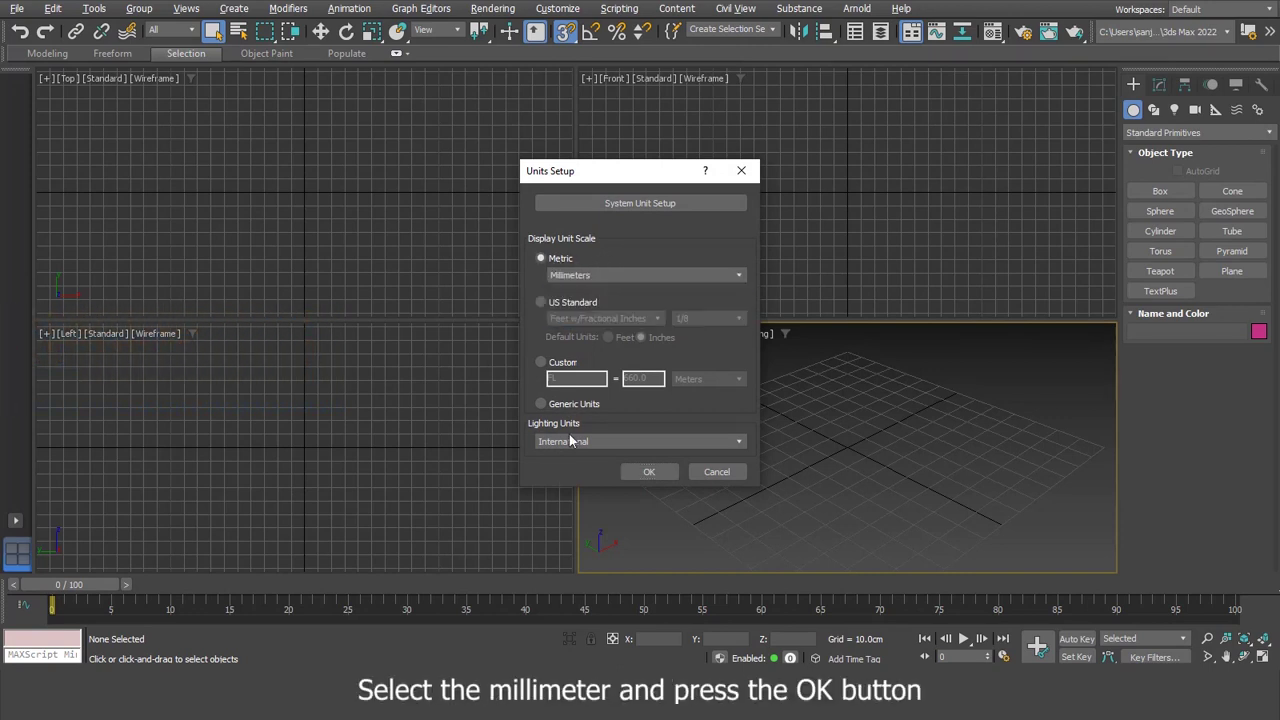
pyautogui.click(657, 472)
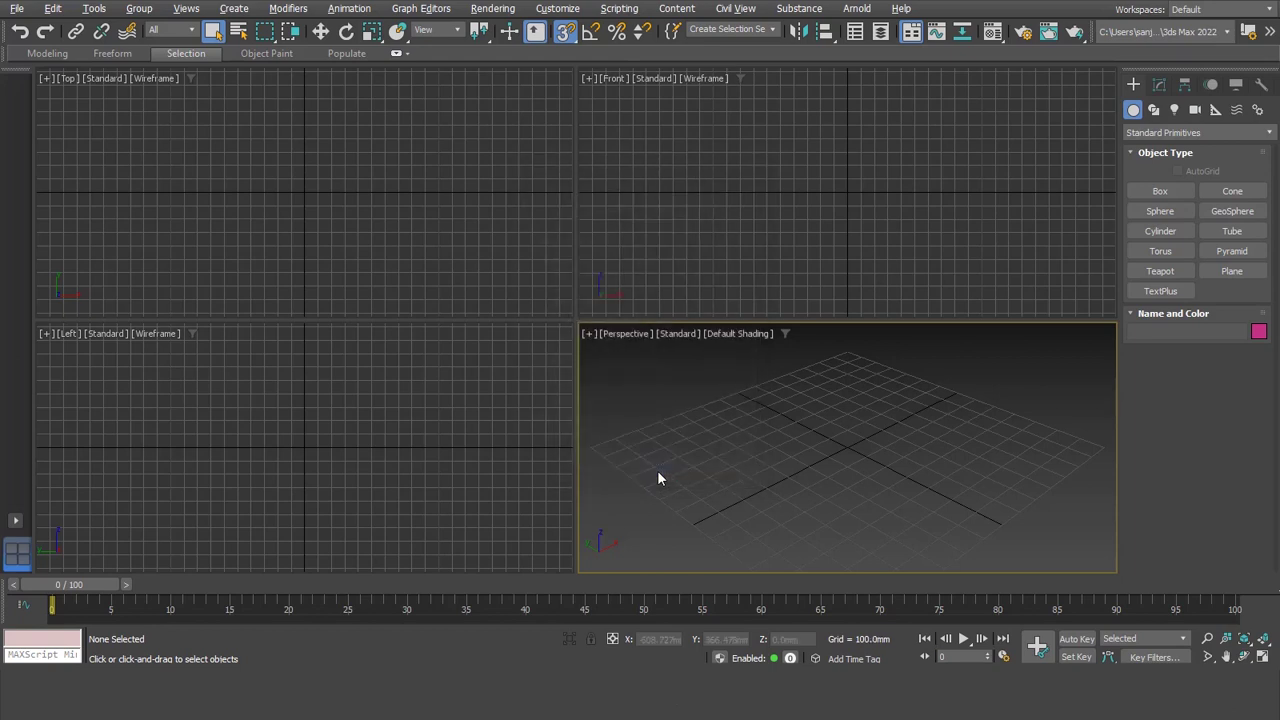
# Maximize the Front viewport with Alt+W and hide its grid
pyautogui.click(754, 196)
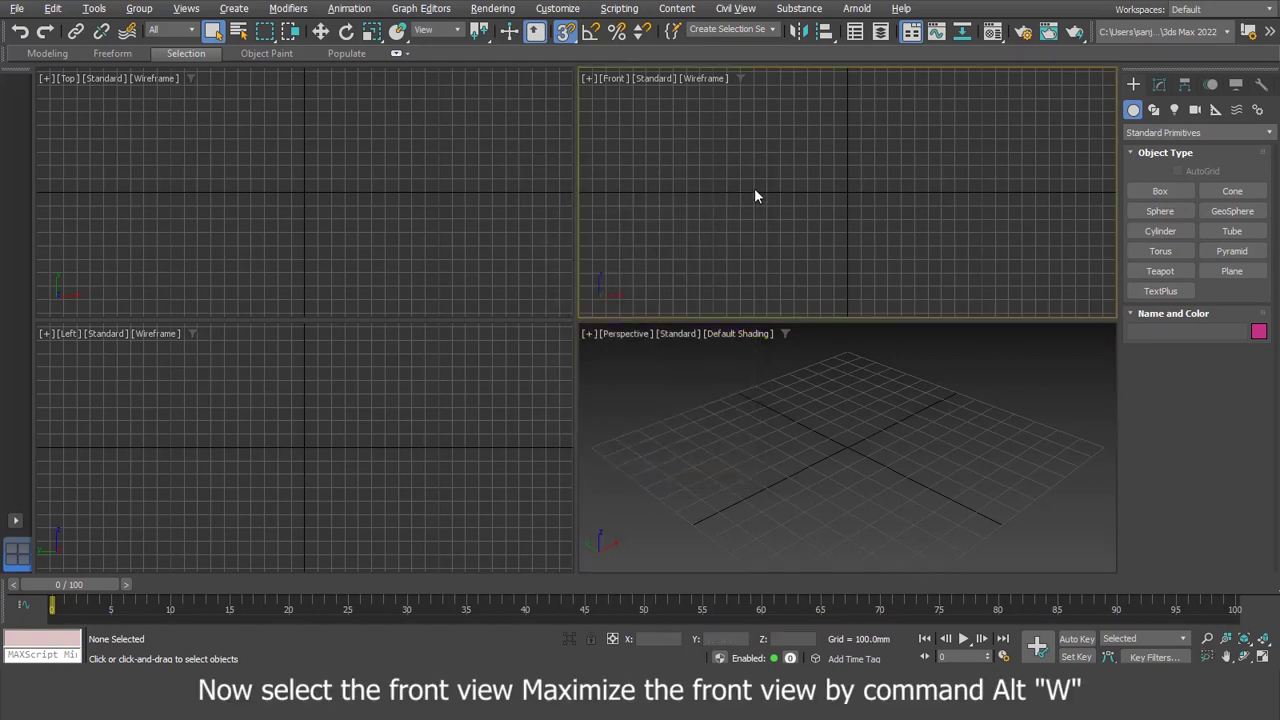
pyautogui.hotkey('alt', 'w')
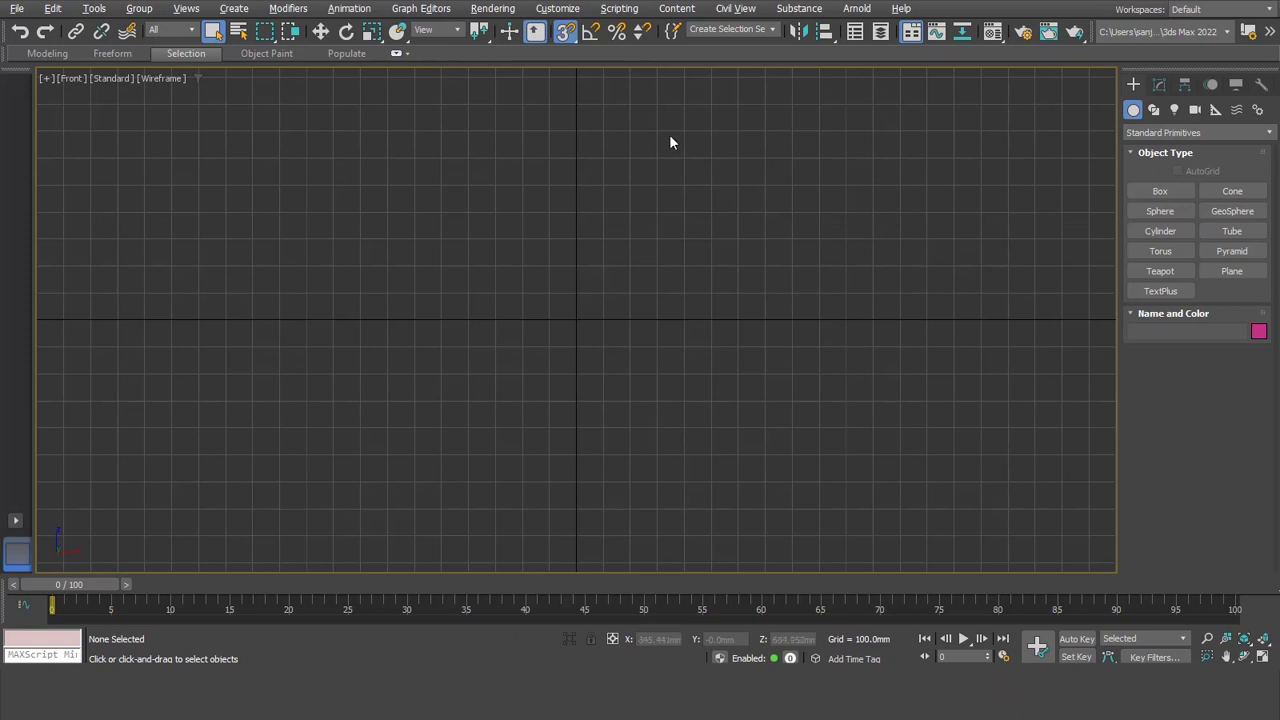
pyautogui.press('g')
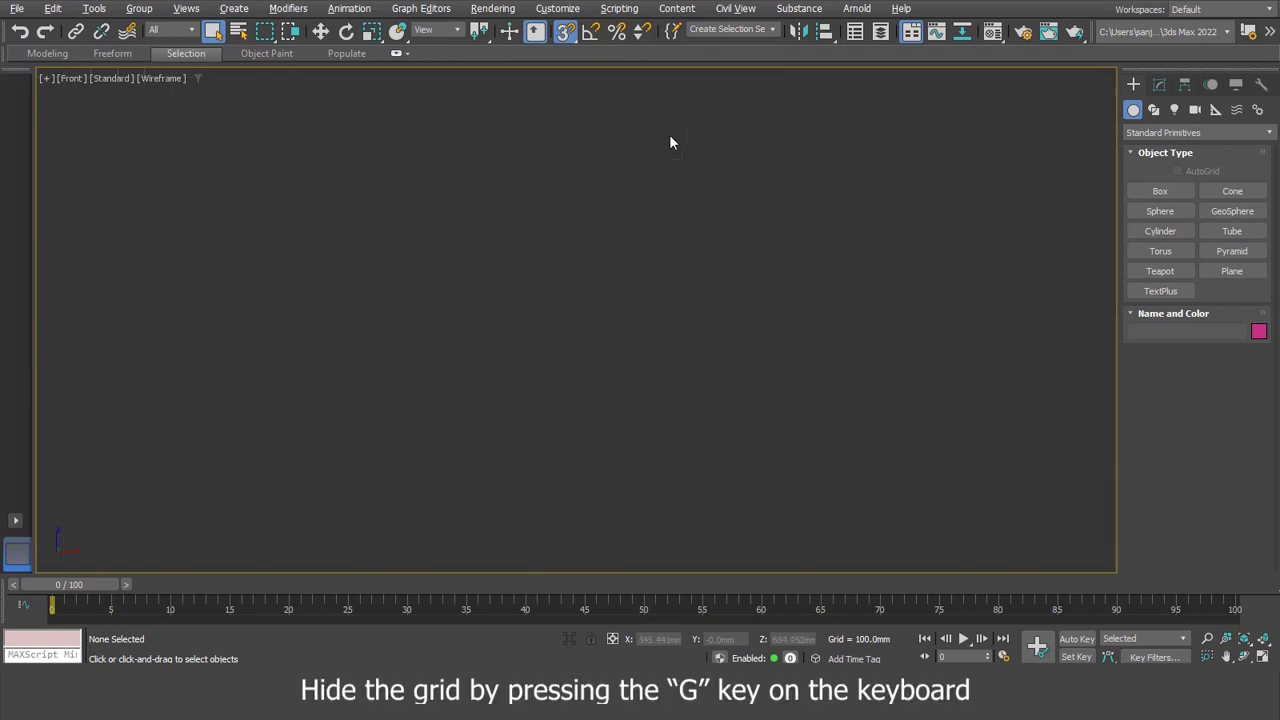
# Draw a rectangle in the Front view sized 100 mm long by 80 mm wide
pyautogui.click(1153, 109)
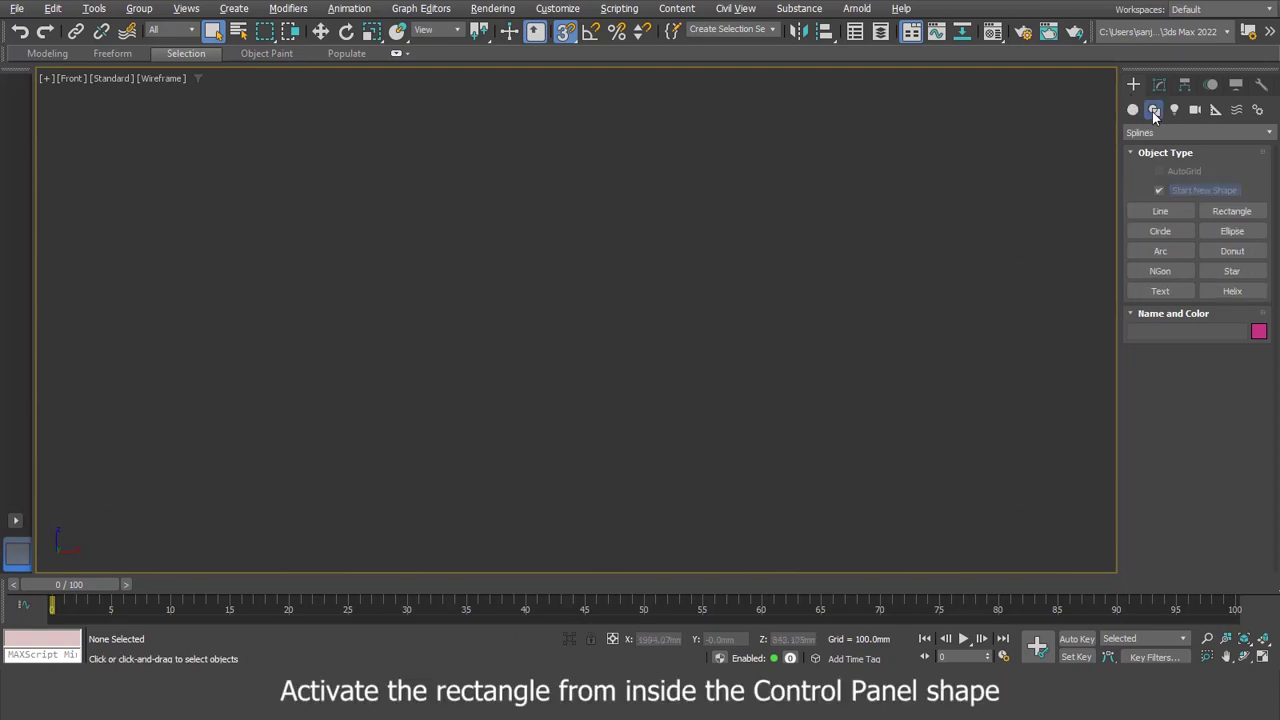
pyautogui.click(1240, 212)
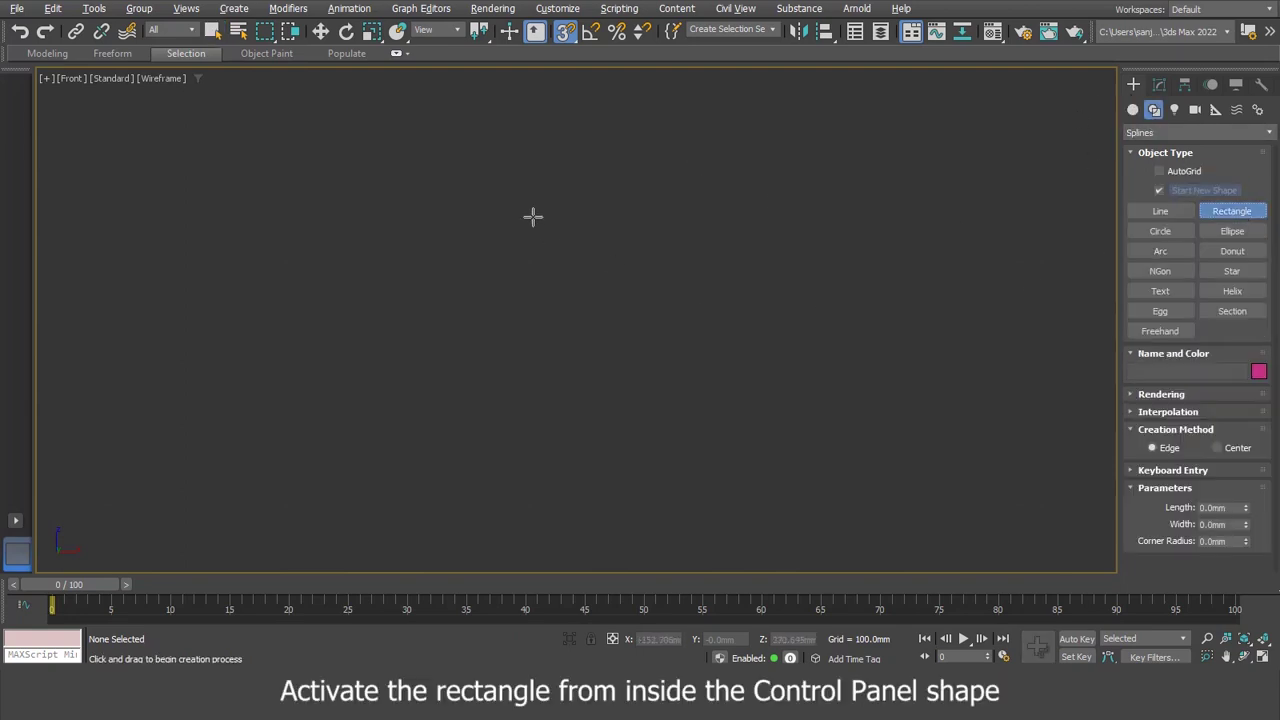
pyautogui.moveTo(504, 198); pyautogui.dragTo(731, 480)
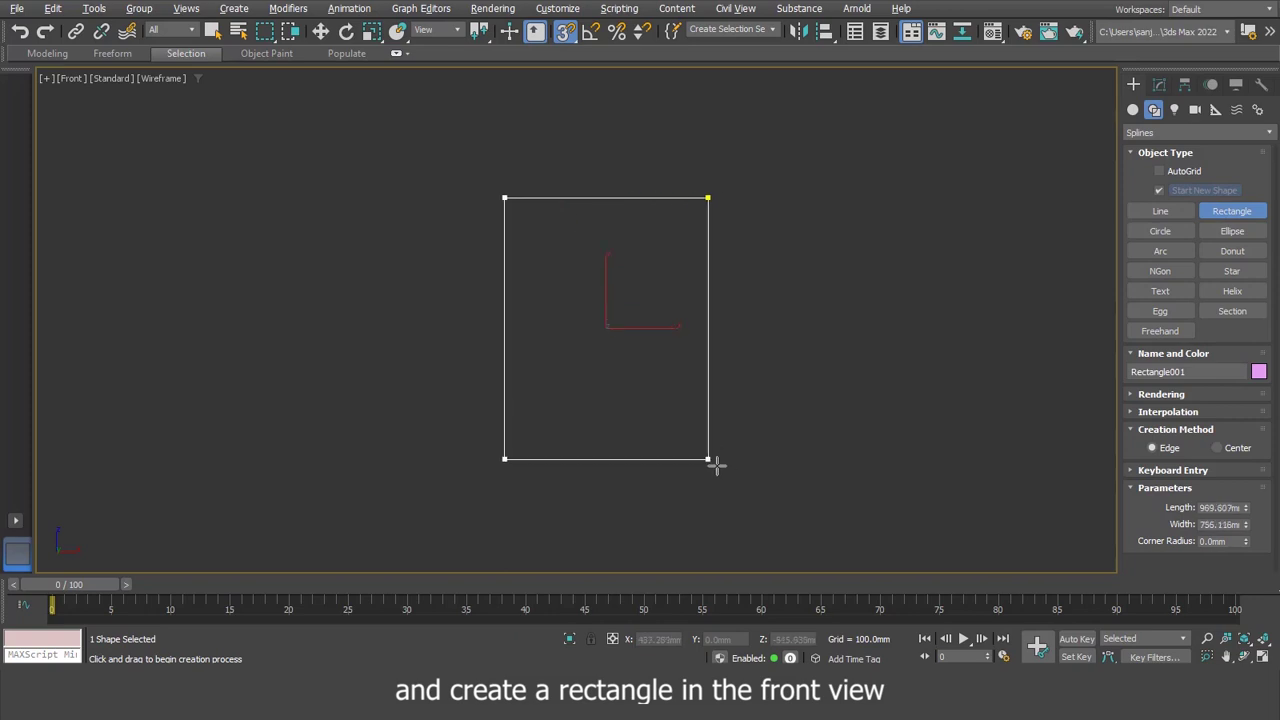
pyautogui.doubleClick(1215, 508)
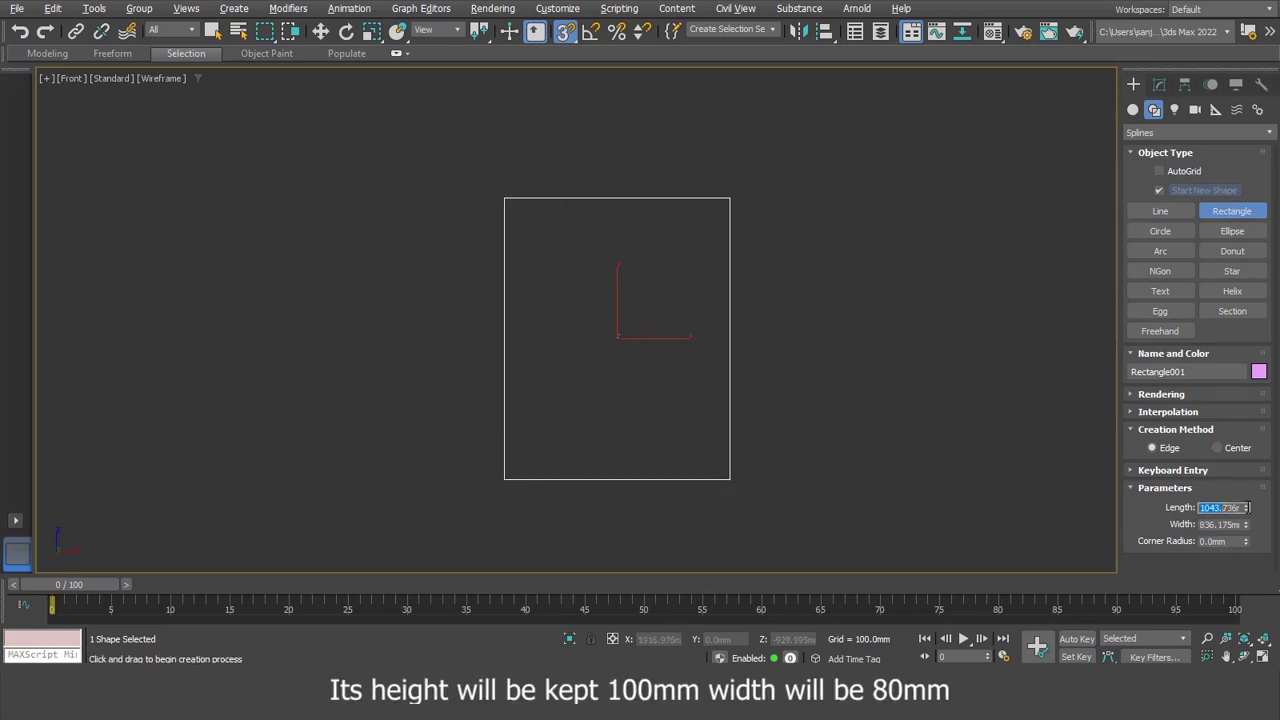
pyautogui.write('100')
pyautogui.press('Tab')
pyautogui.write('8')
pyautogui.press('Return')
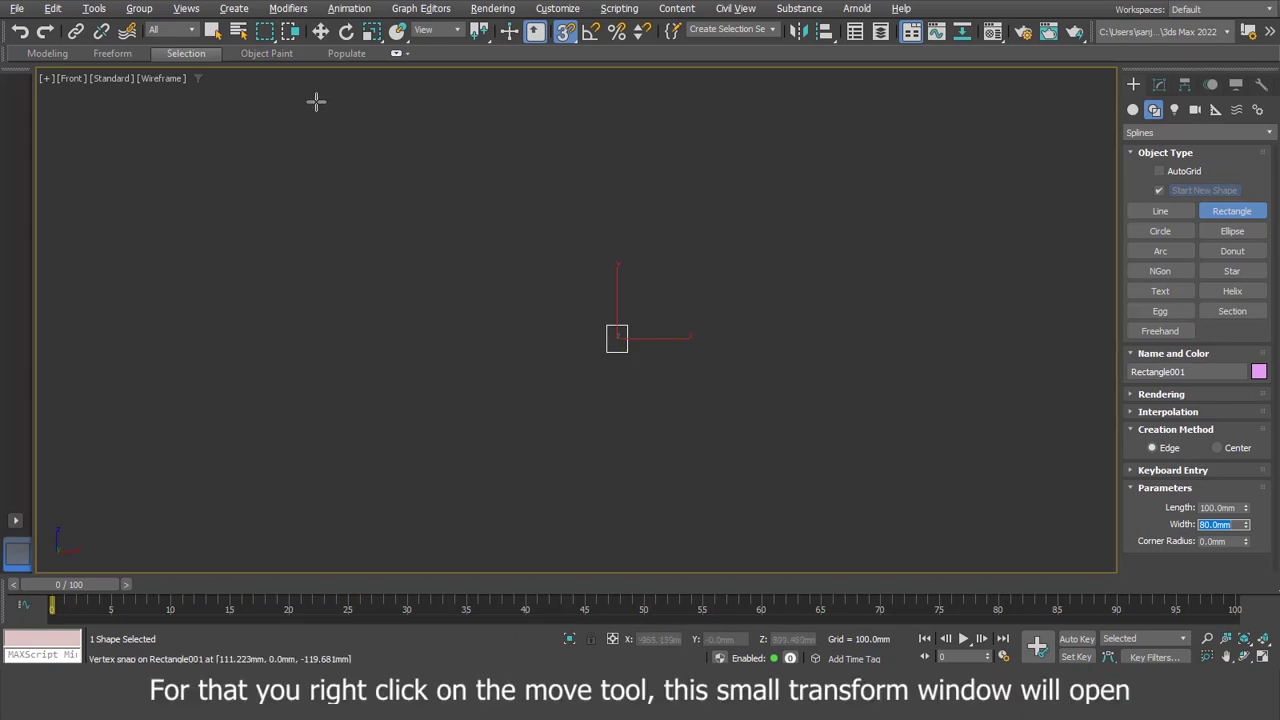
# Zero the rectangle's X, Y, Z position, then zoom and pan to frame it
pyautogui.rightClick(321, 34)
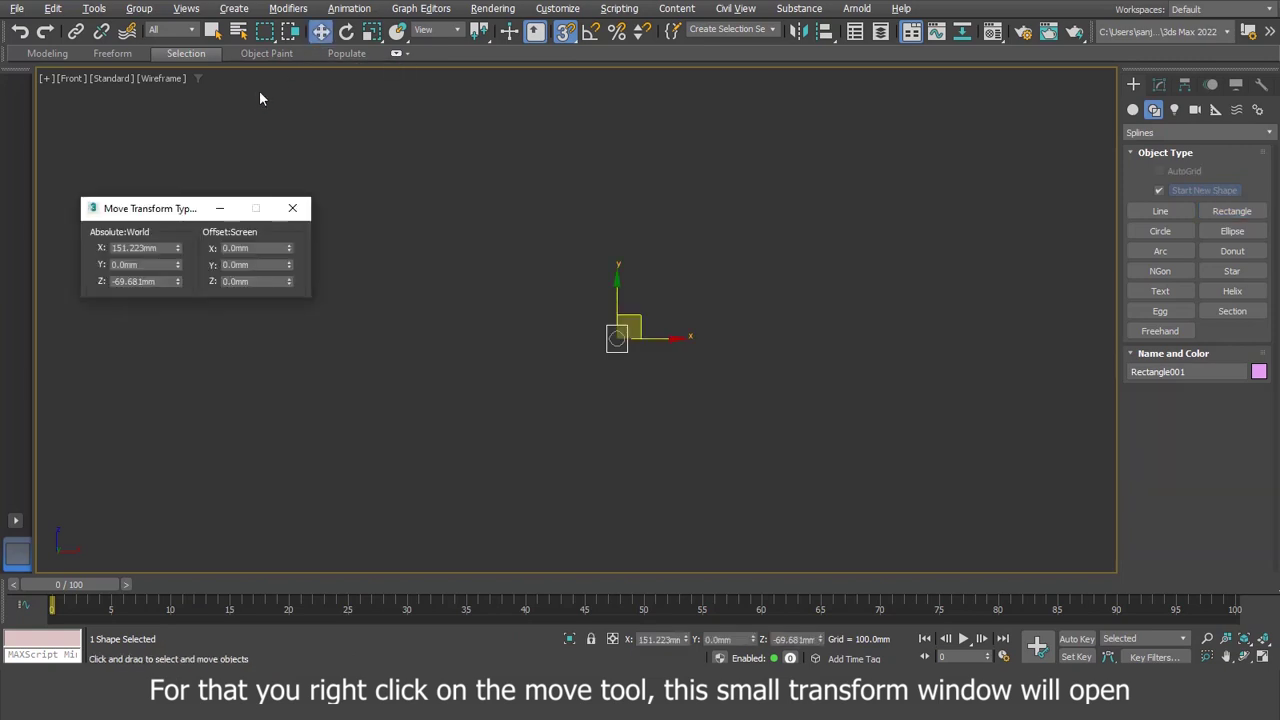
pyautogui.rightClick(179, 249)
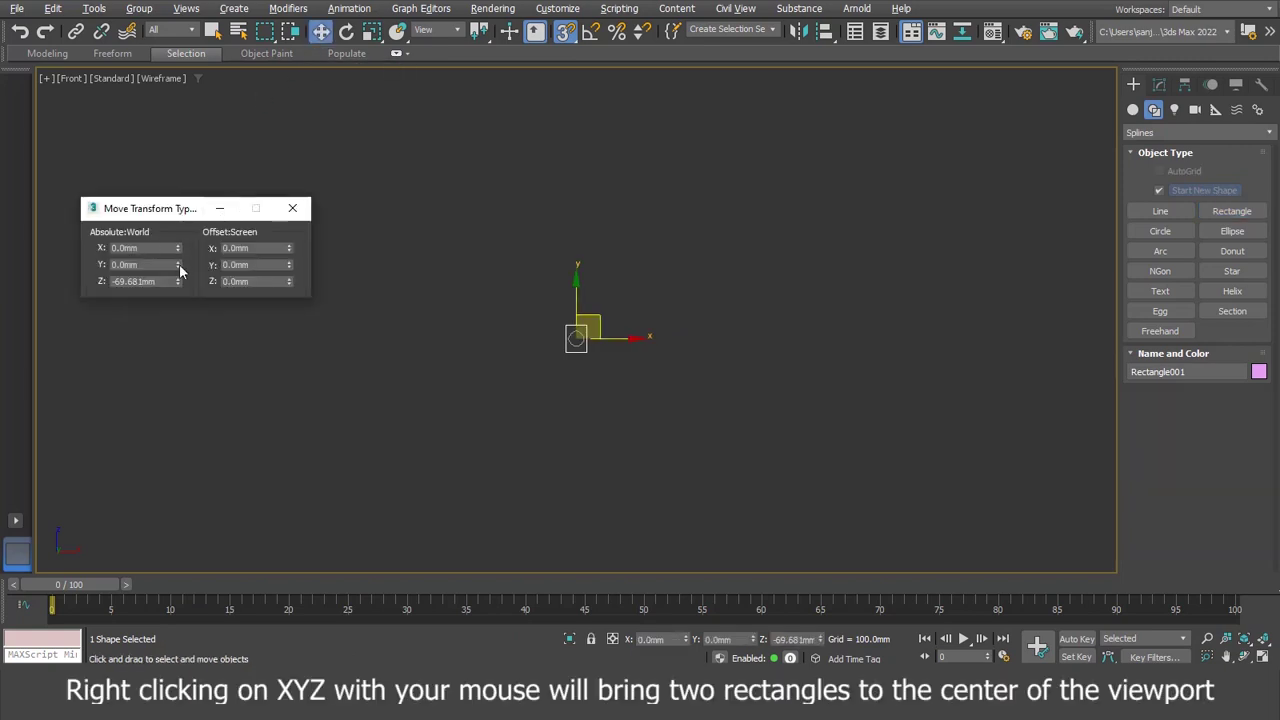
pyautogui.rightClick(177, 283)
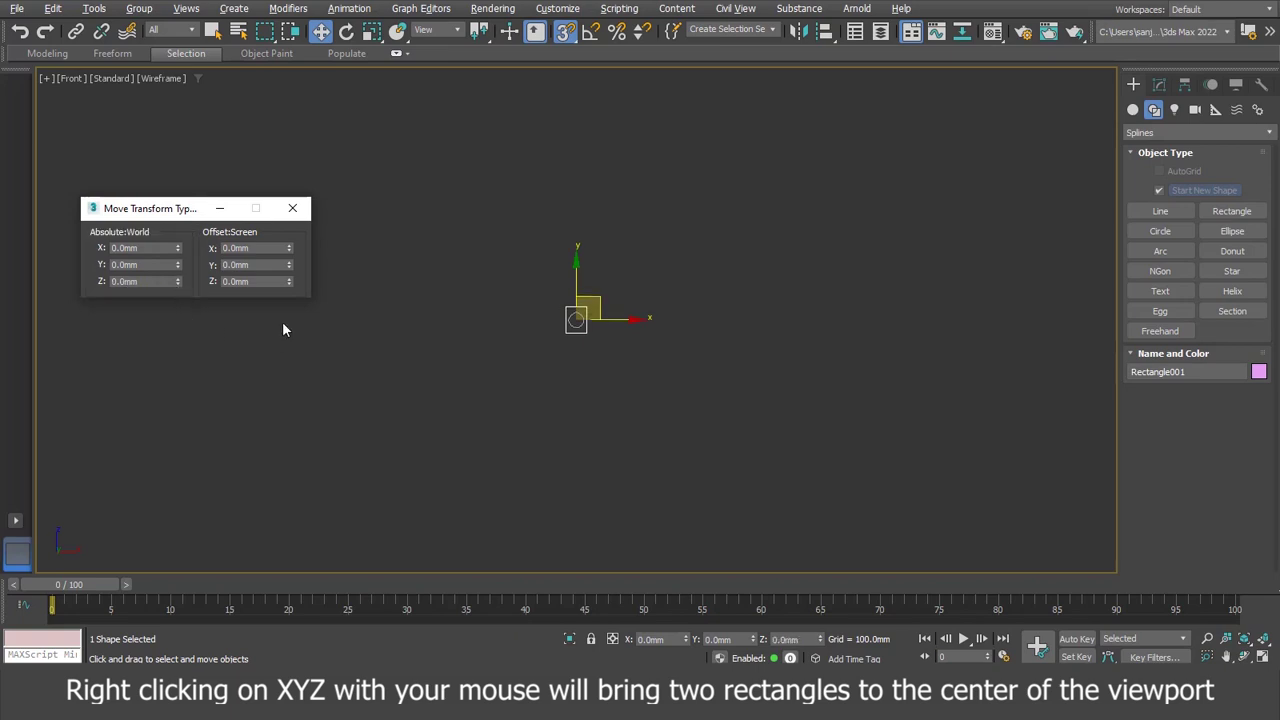
pyautogui.click(292, 209)
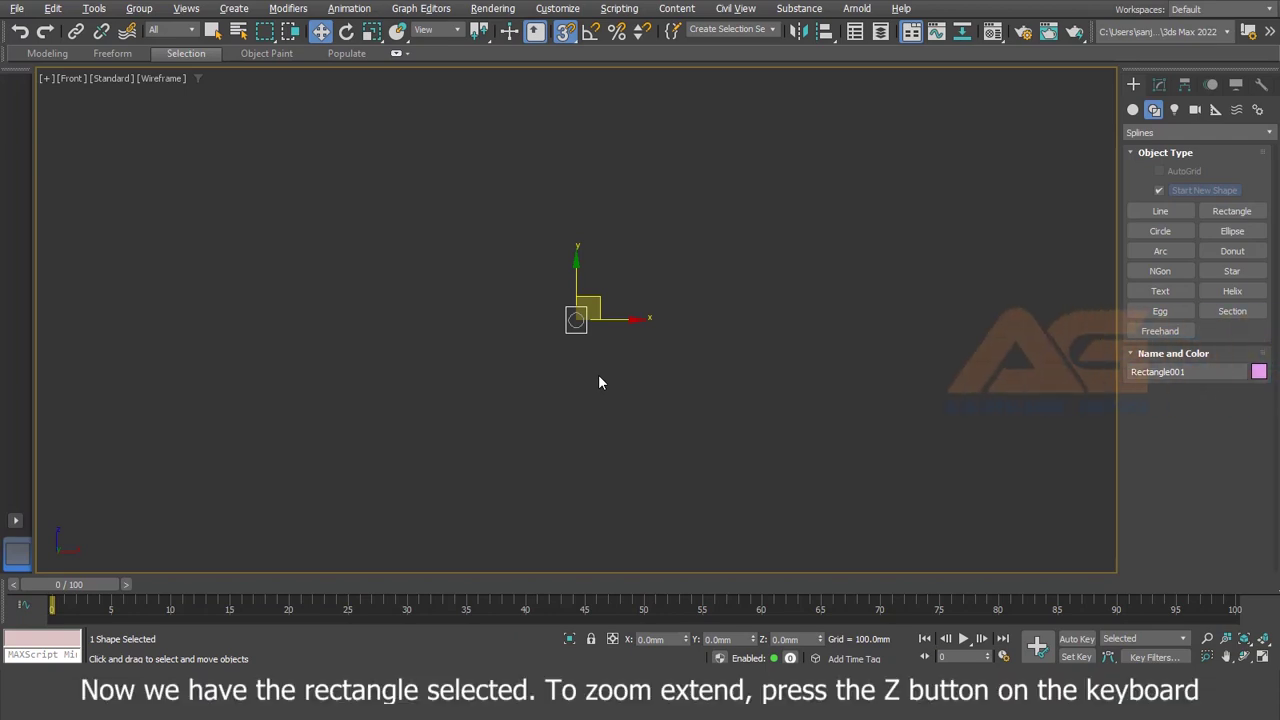
pyautogui.press('z')
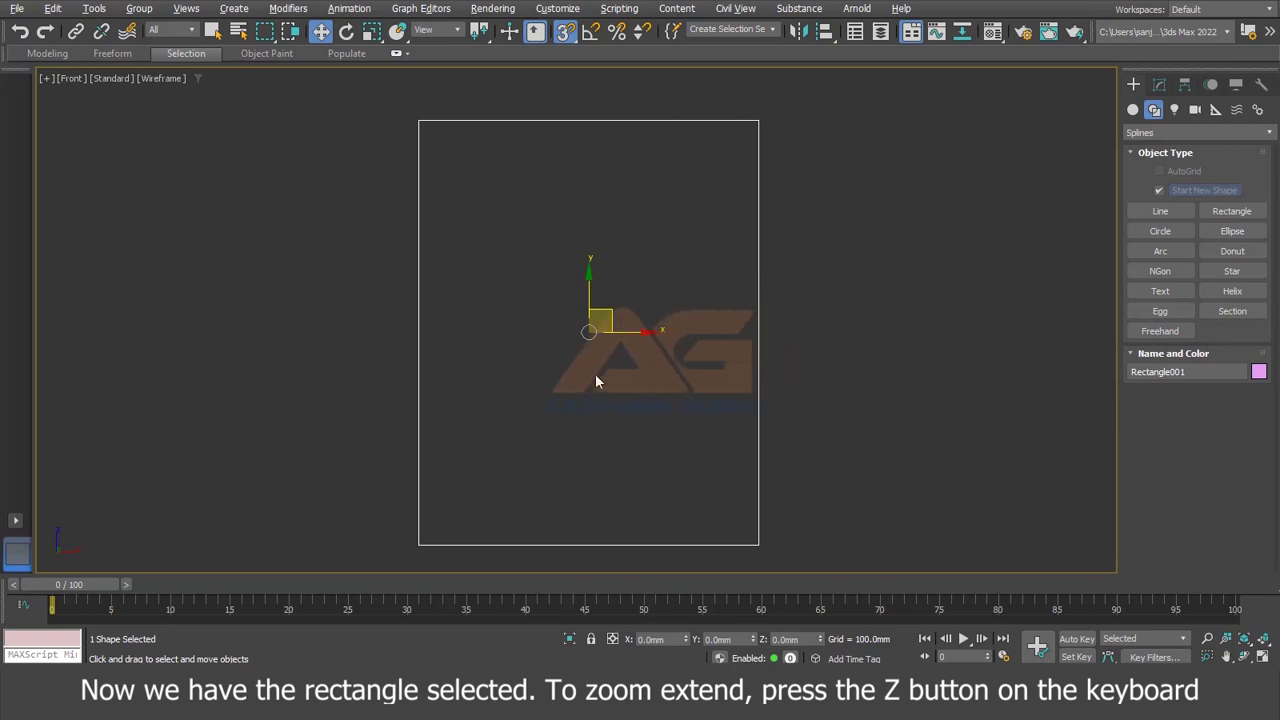
pyautogui.scroll(-2, 587, 370)
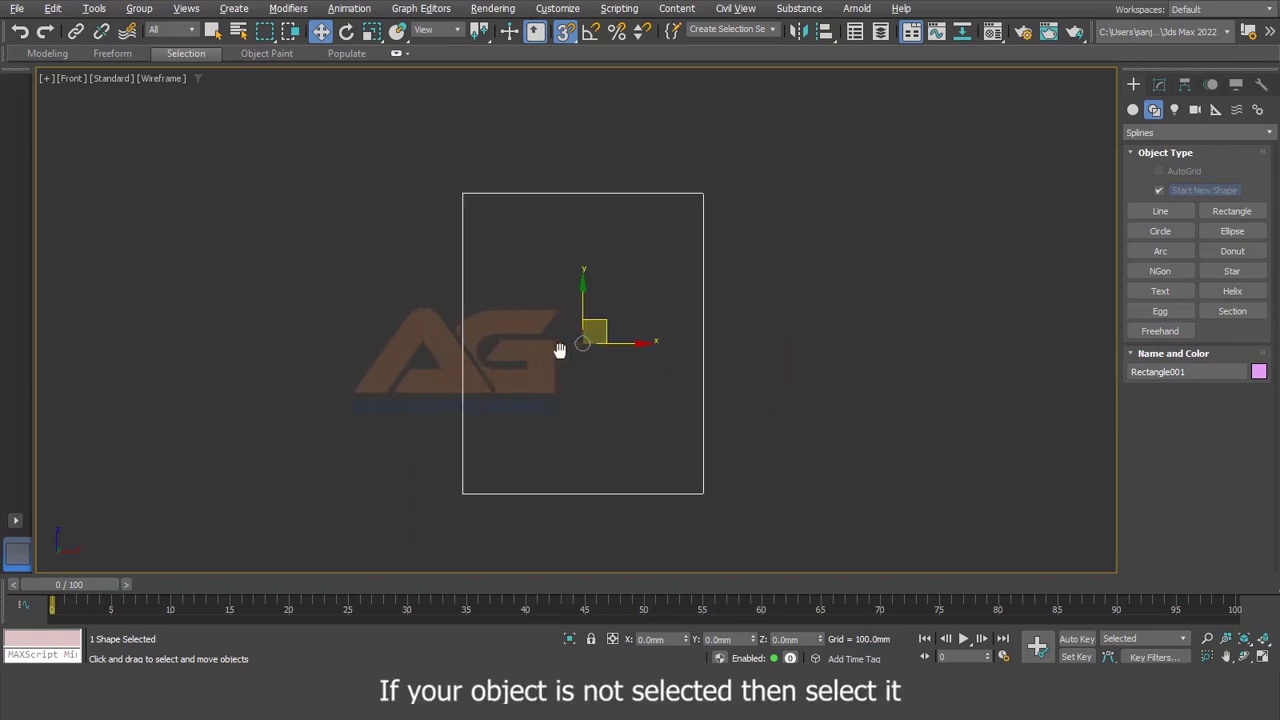
pyautogui.moveTo(570, 360); pyautogui.dragTo(530, 355, button='middle')
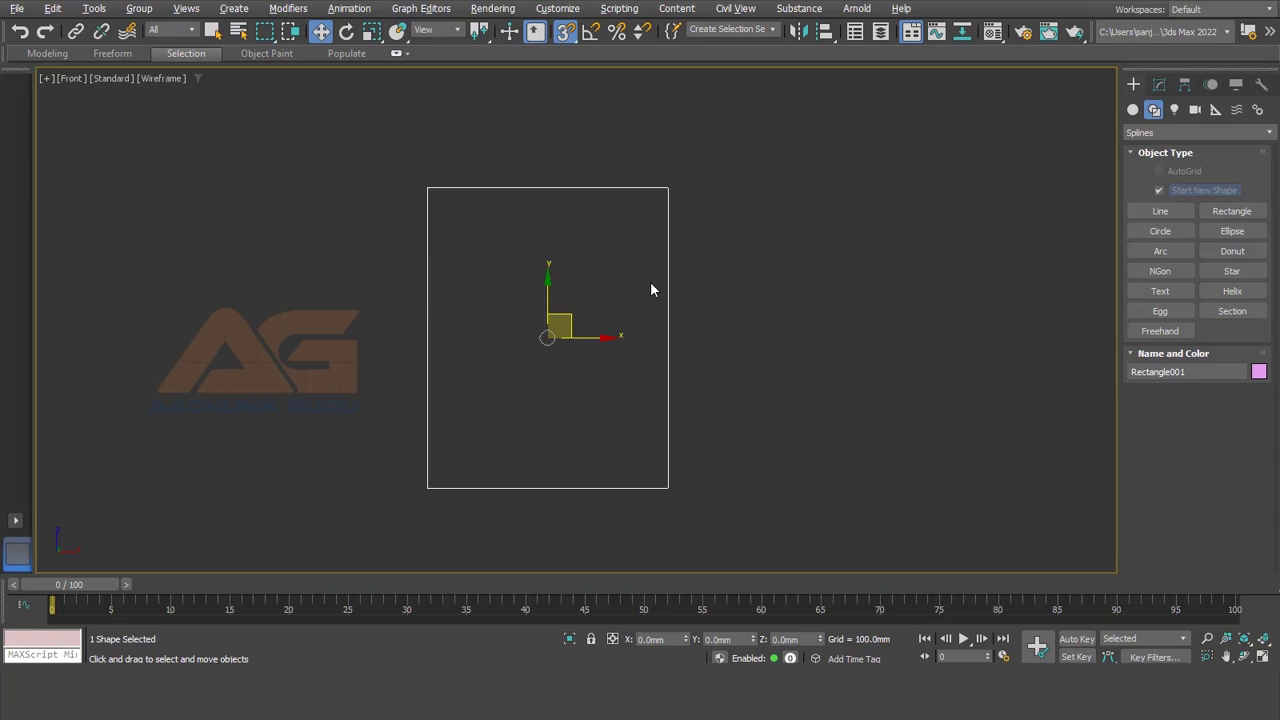
# Convert Rectangle001 to an Editable Spline, briefly showing the grid for reference
pyautogui.rightClick(715, 232)
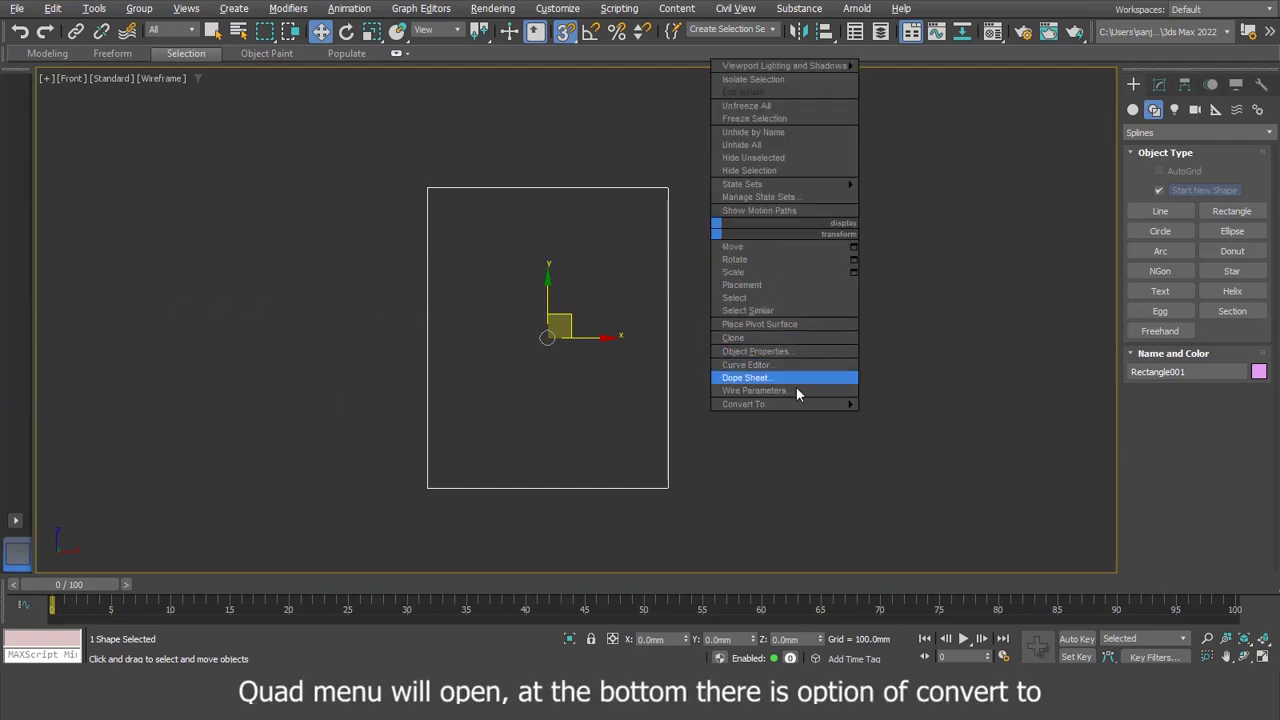
pyautogui.moveTo(745, 404)
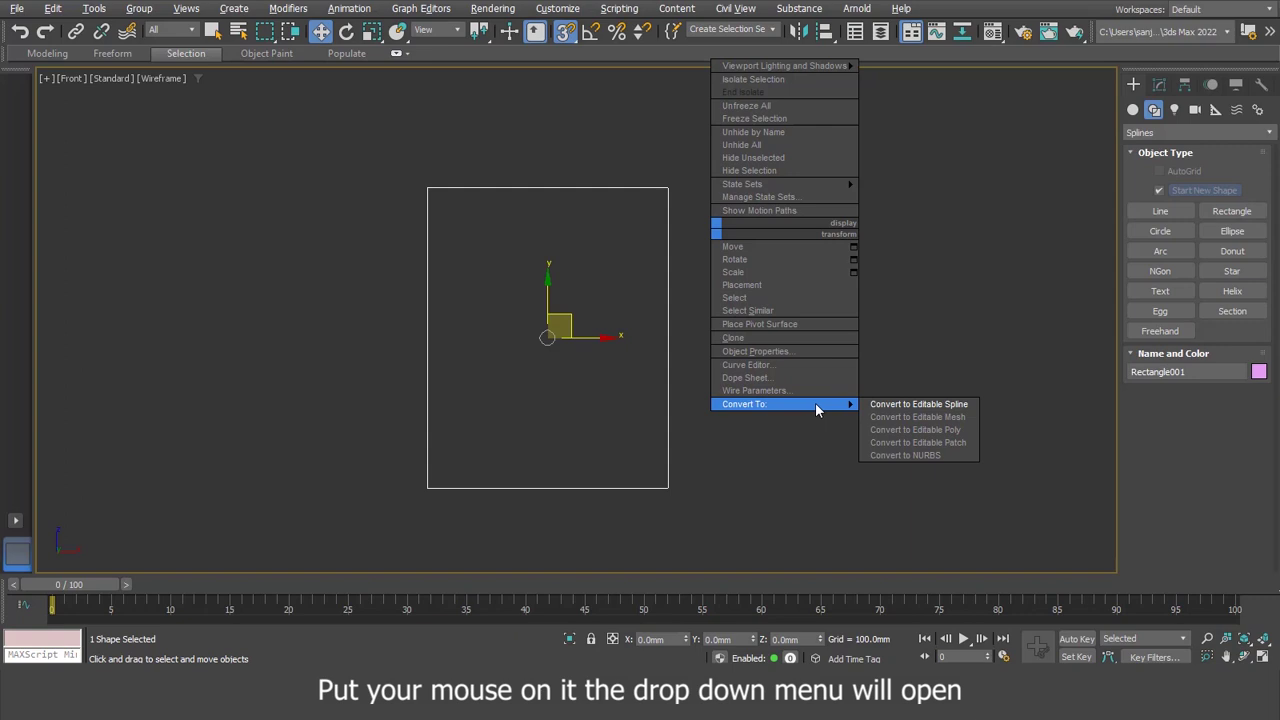
pyautogui.click(925, 406)
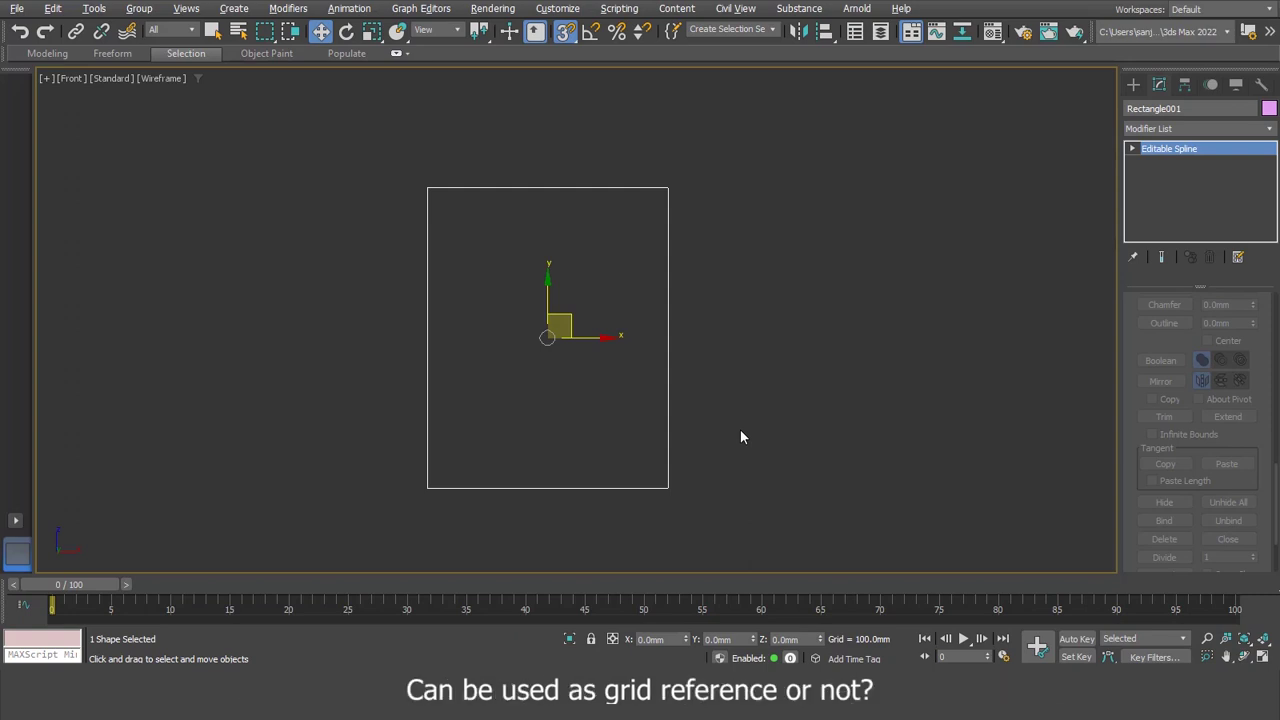
pyautogui.press('g')
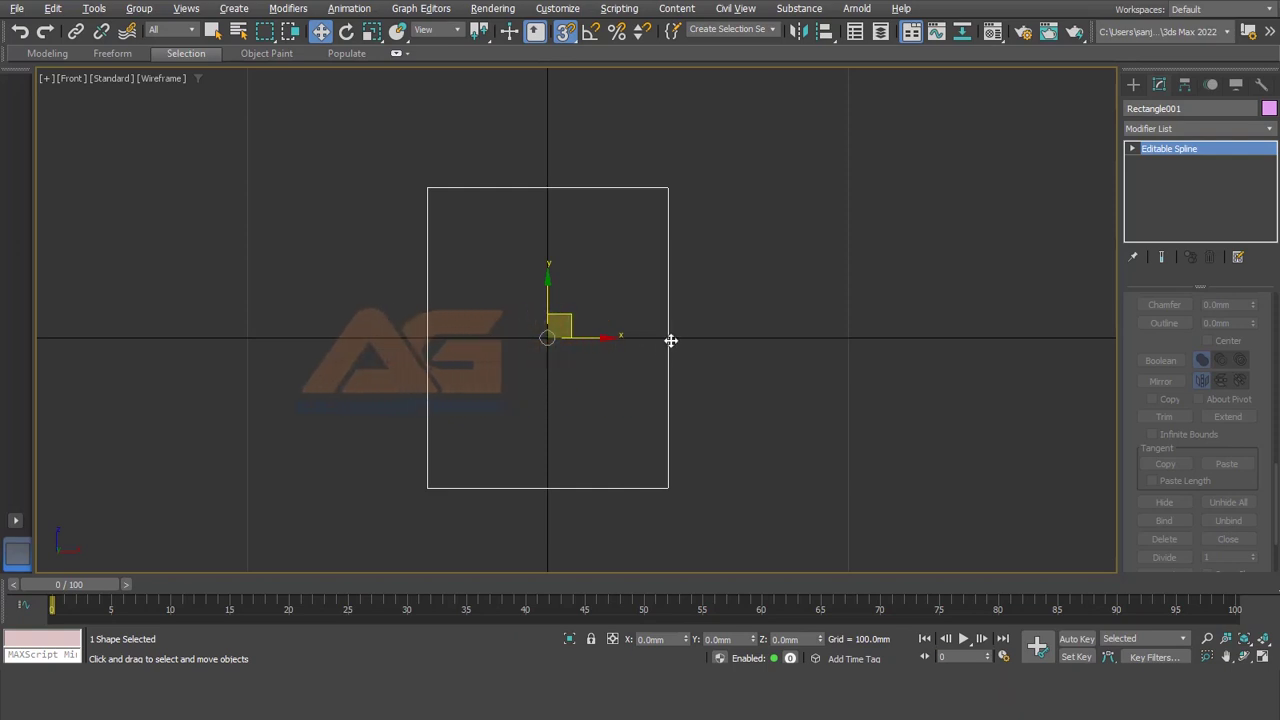
pyautogui.press('g')
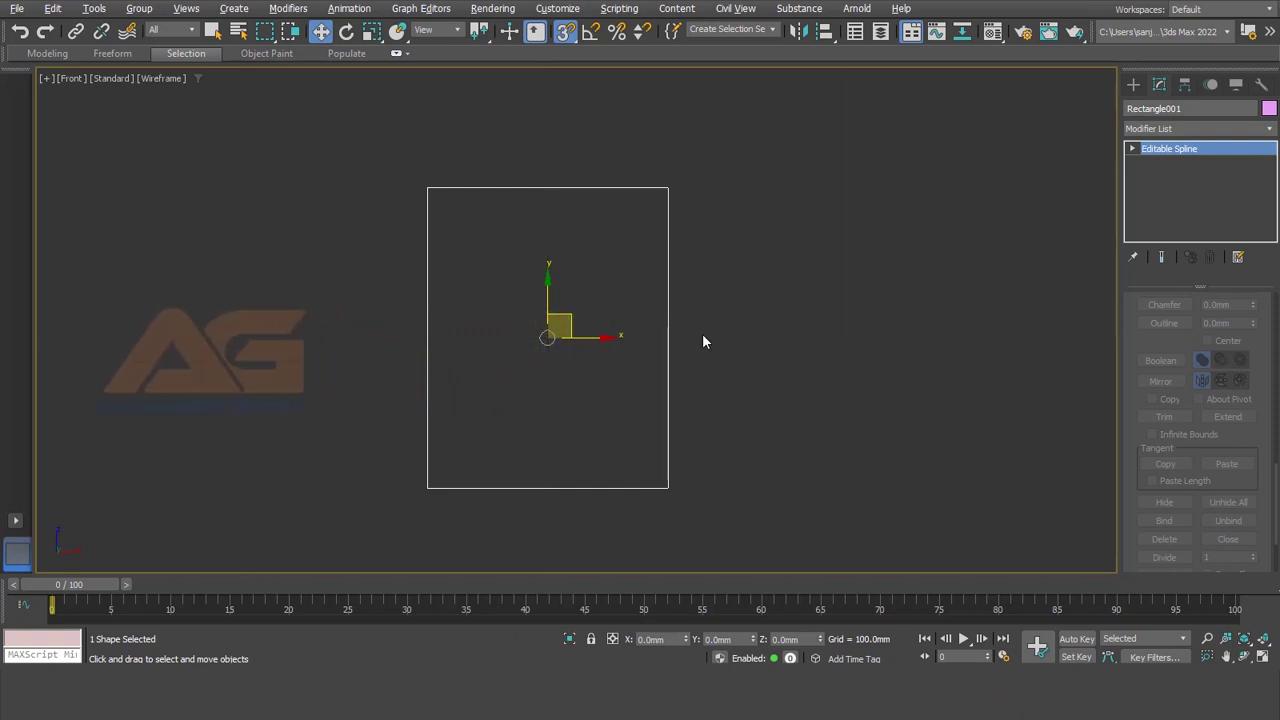
# Draw Rectangle002, a 10 mm by 10 mm square, beside the large rectangle
pyautogui.click(1133, 84)
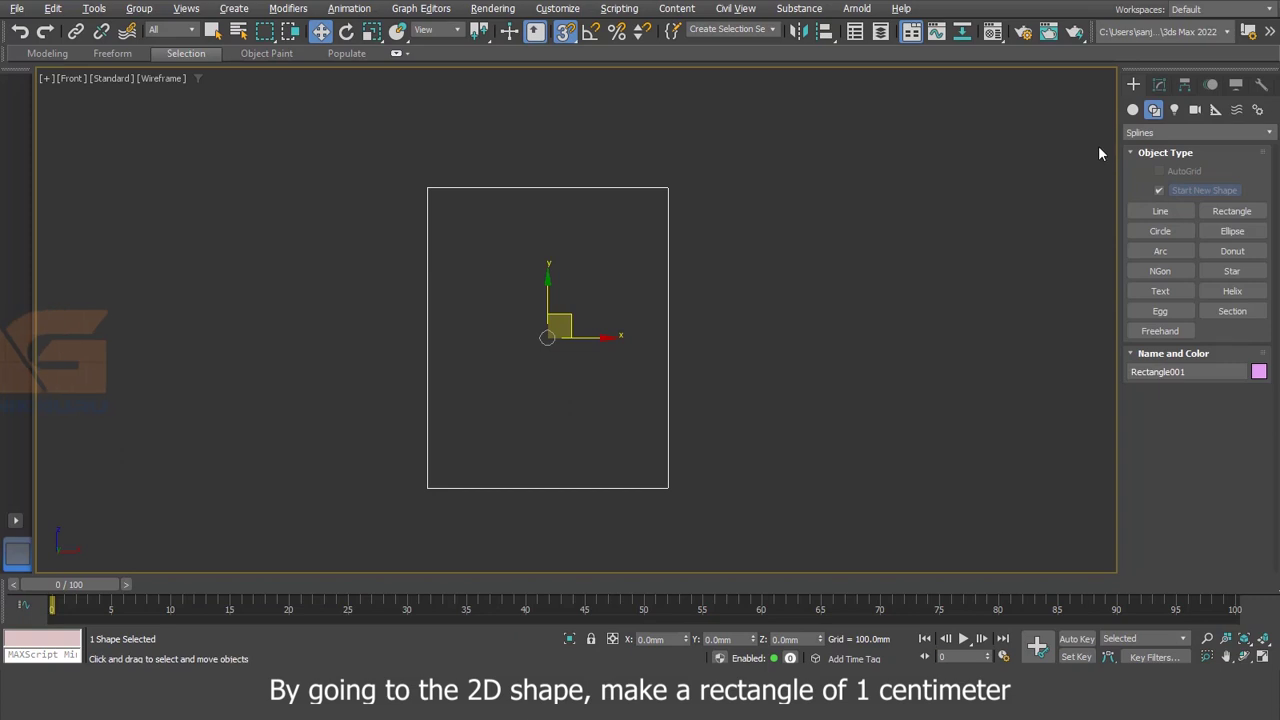
pyautogui.click(1232, 211)
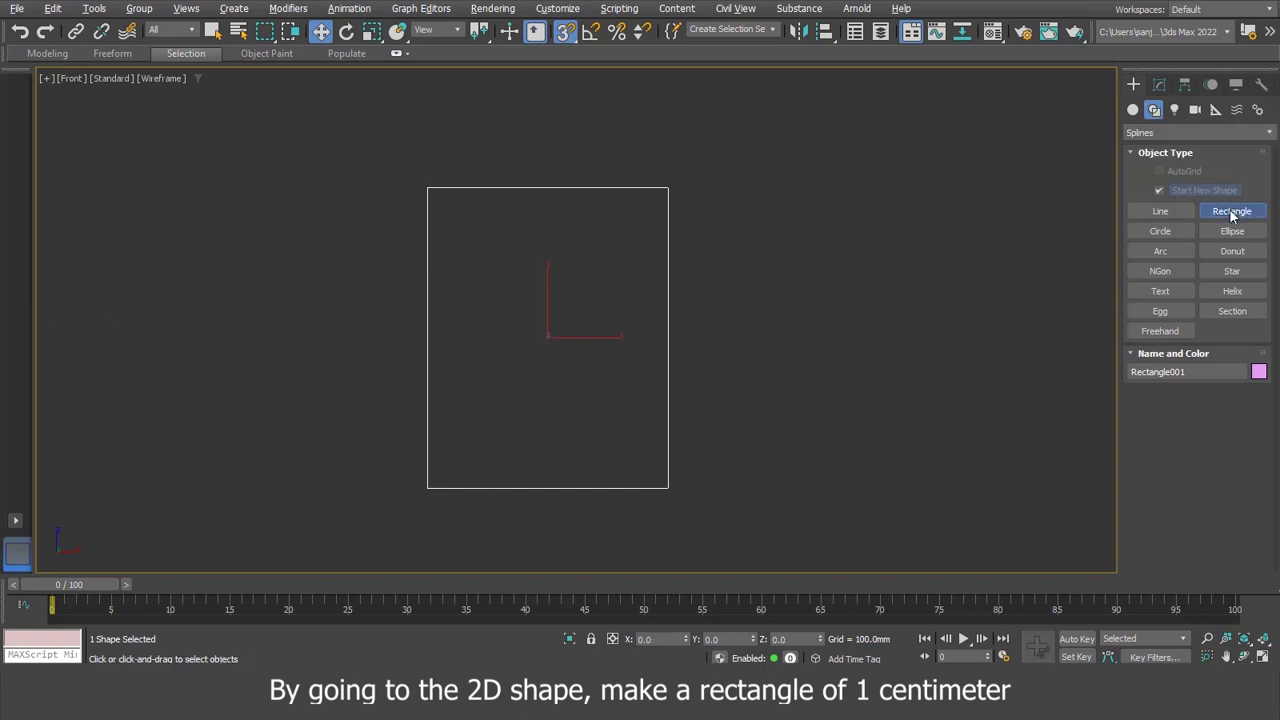
pyautogui.moveTo(749, 205); pyautogui.dragTo(733, 217)
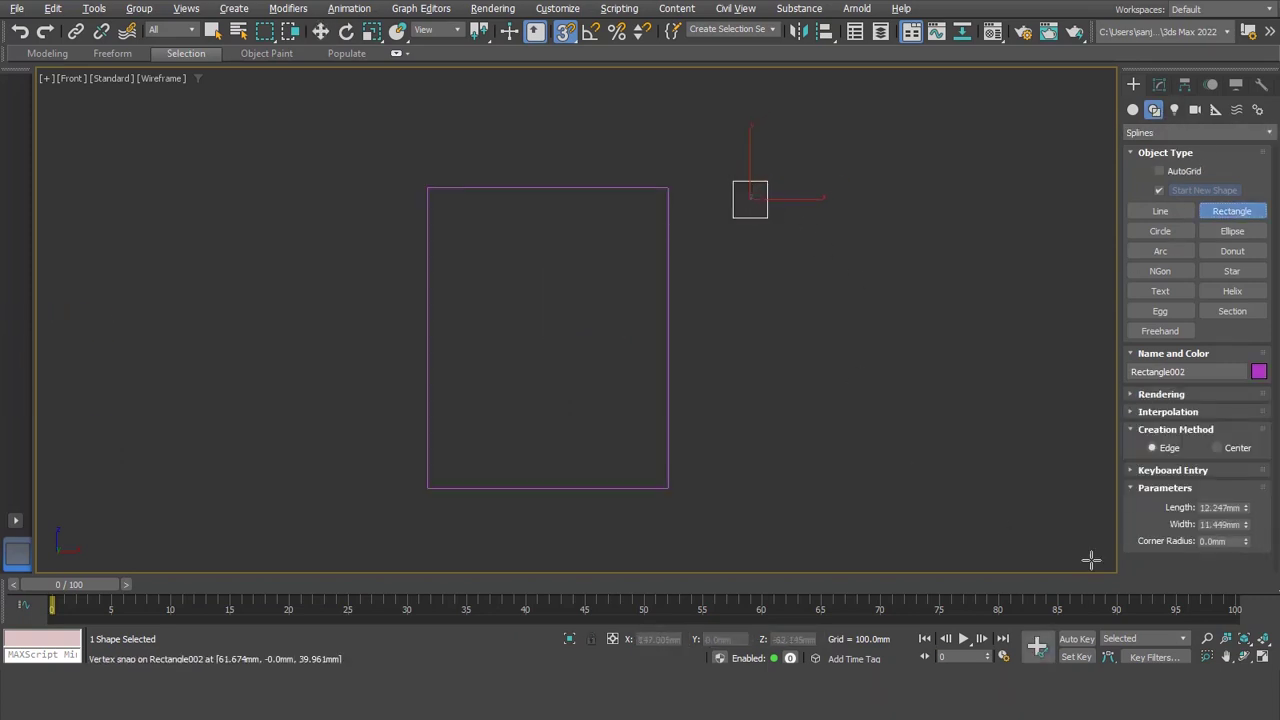
pyautogui.moveTo(1203, 508); pyautogui.dragTo(1263, 508)
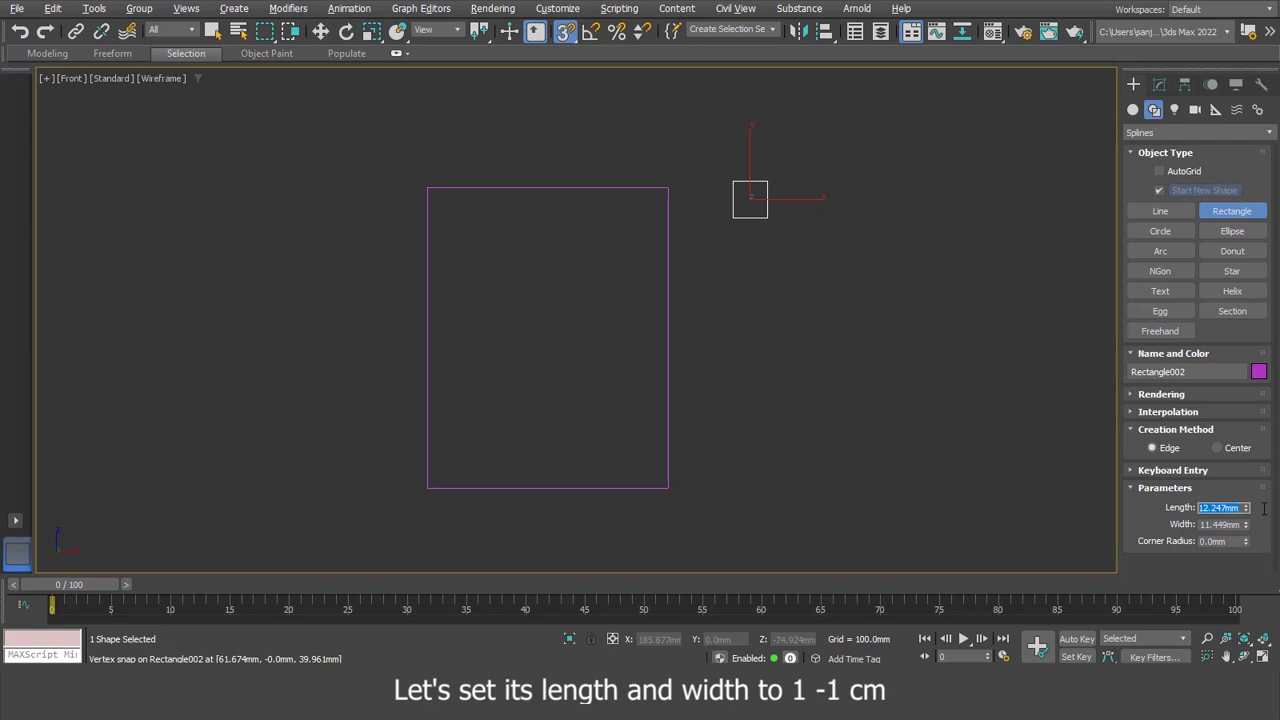
pyautogui.write('10')
pyautogui.press('Tab')
pyautogui.write('1')
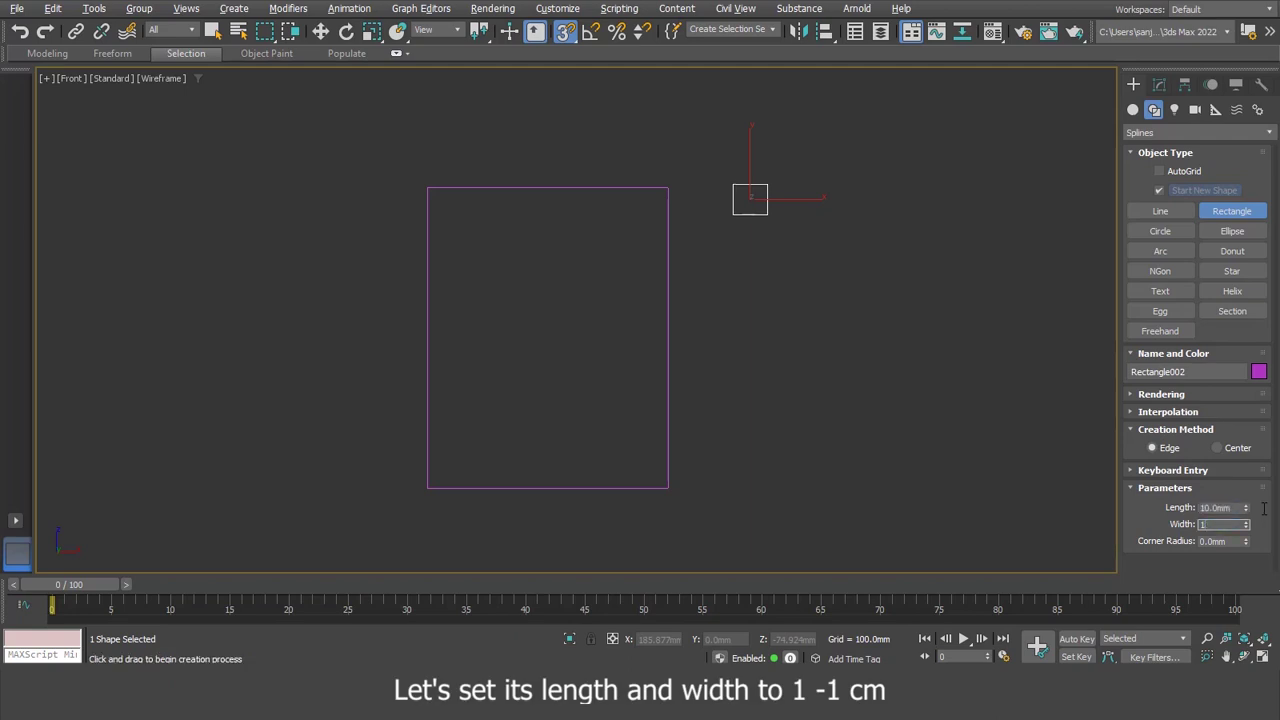
pyautogui.write('0')
pyautogui.press('Return')
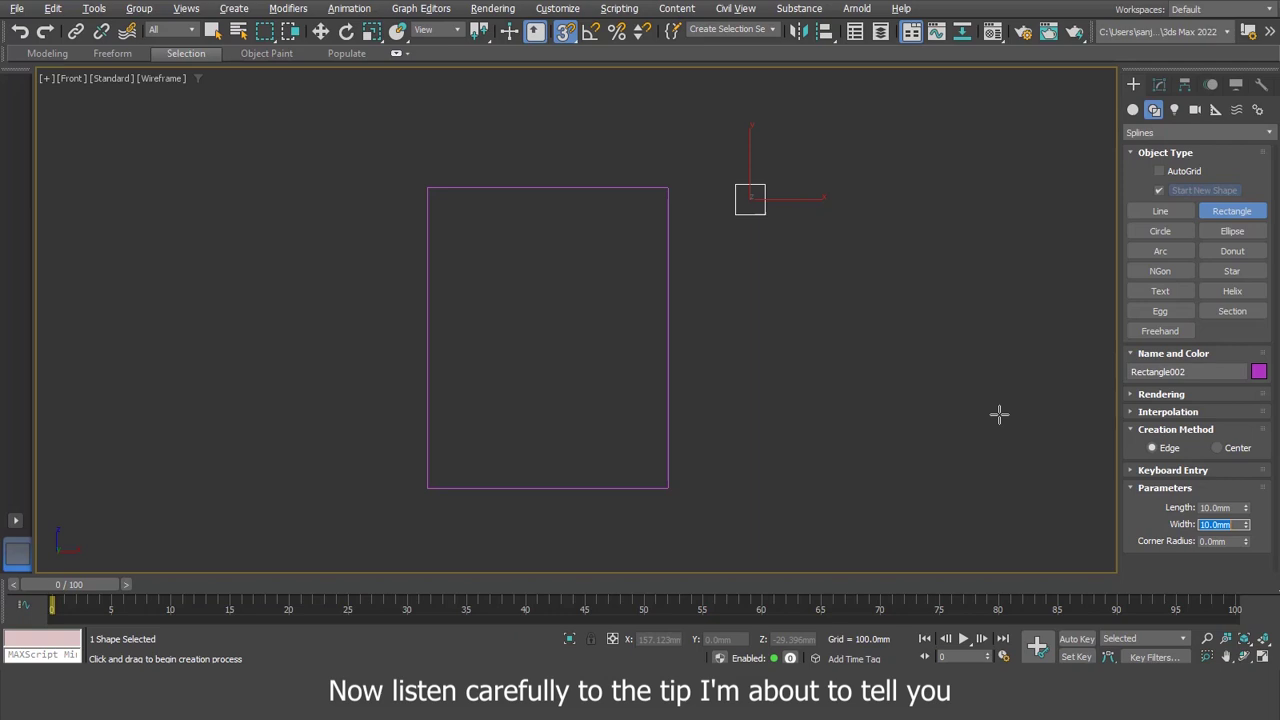
# Move the square into position with movement locked to the Y axis
pyautogui.click(320, 31)
pyautogui.moveTo(752, 197)
pyautogui.mouseDown()
pyautogui.moveTo(765, 208)
pyautogui.moveTo(758, 228)
pyautogui.mouseUp()
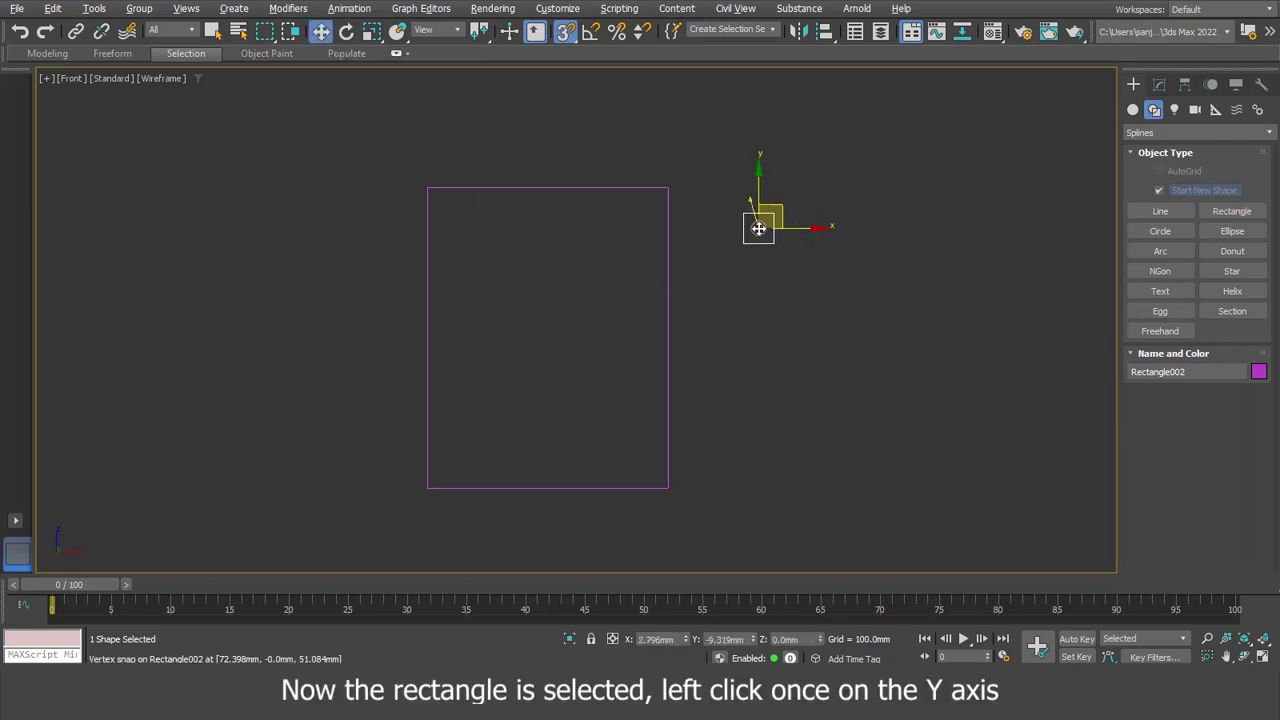
pyautogui.click(758, 177)
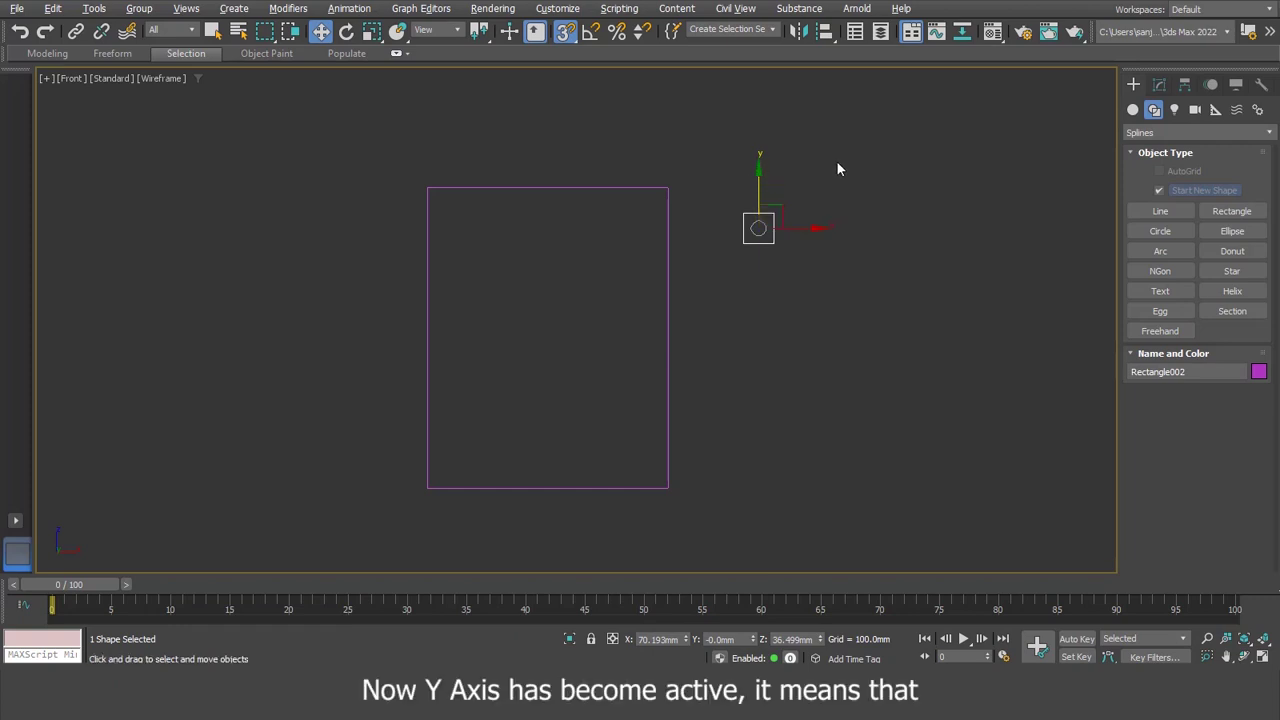
pyautogui.moveTo(758, 182)
pyautogui.mouseDown()
pyautogui.moveTo(884, 242)
pyautogui.moveTo(863, 277)
pyautogui.moveTo(962, 220)
pyautogui.mouseUp()
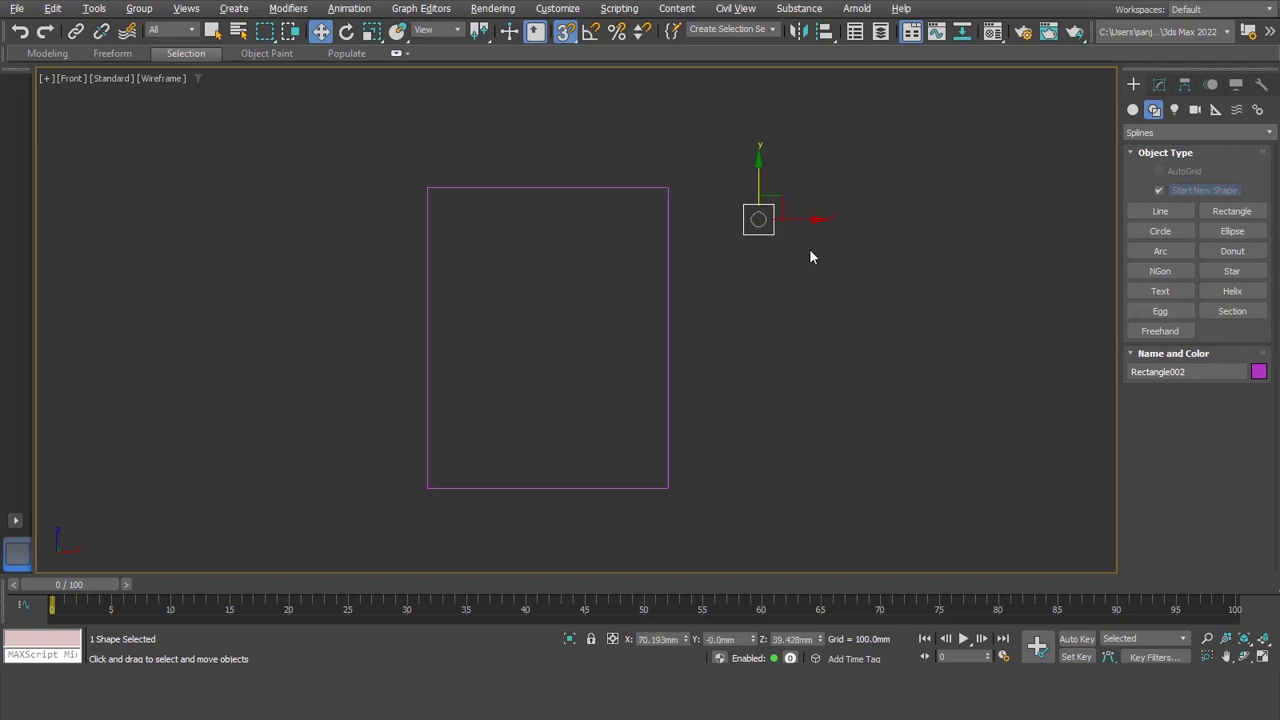
# Move the square vertically until its top edge is level with Rectangle001's 50 mm top
pyautogui.moveTo(810, 219)
pyautogui.mouseDown()
pyautogui.moveTo(774, 304)
pyautogui.moveTo(733, 320)
pyautogui.mouseUp()
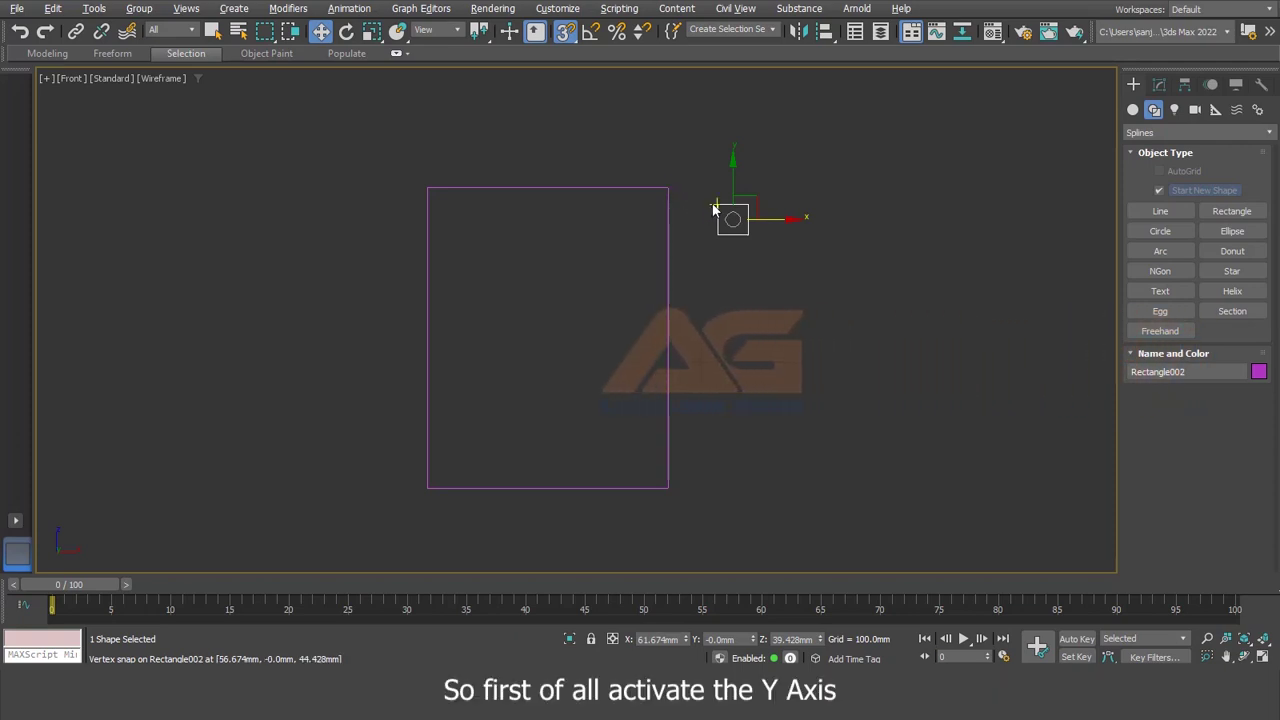
pyautogui.click(732, 168)
pyautogui.scroll(2, 704, 178)
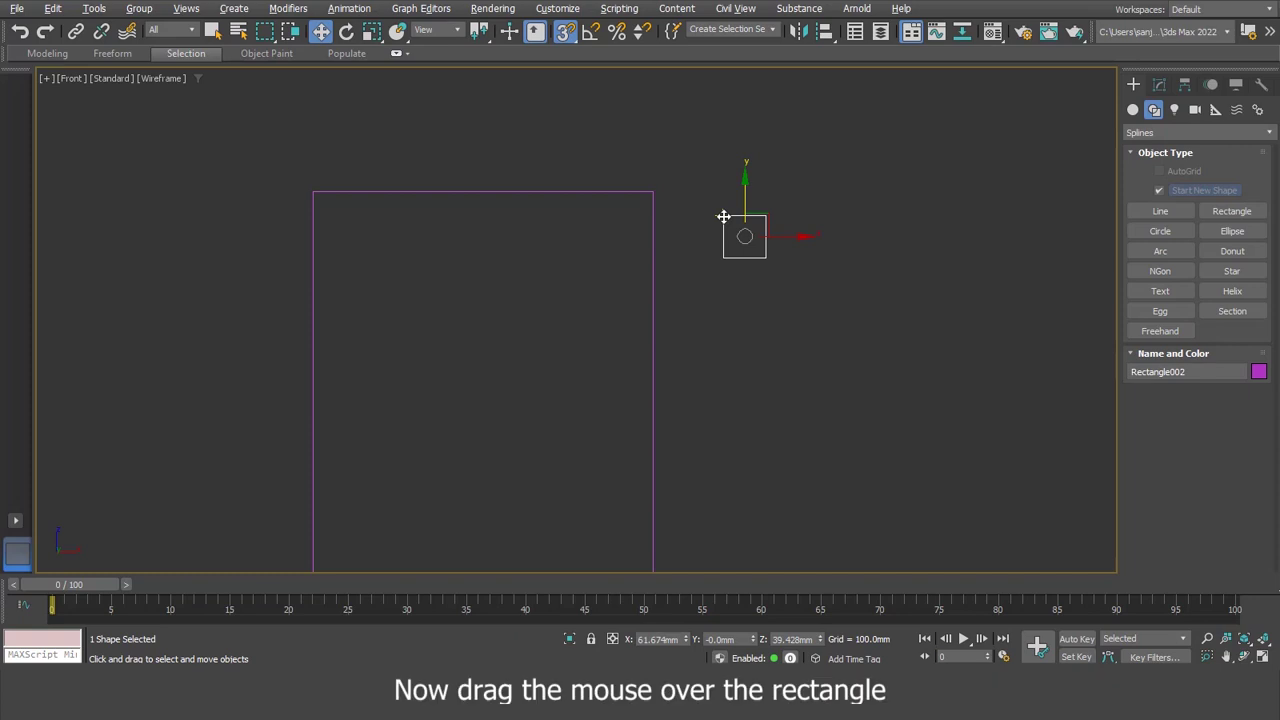
pyautogui.moveTo(723, 216); pyautogui.dragTo(661, 197)
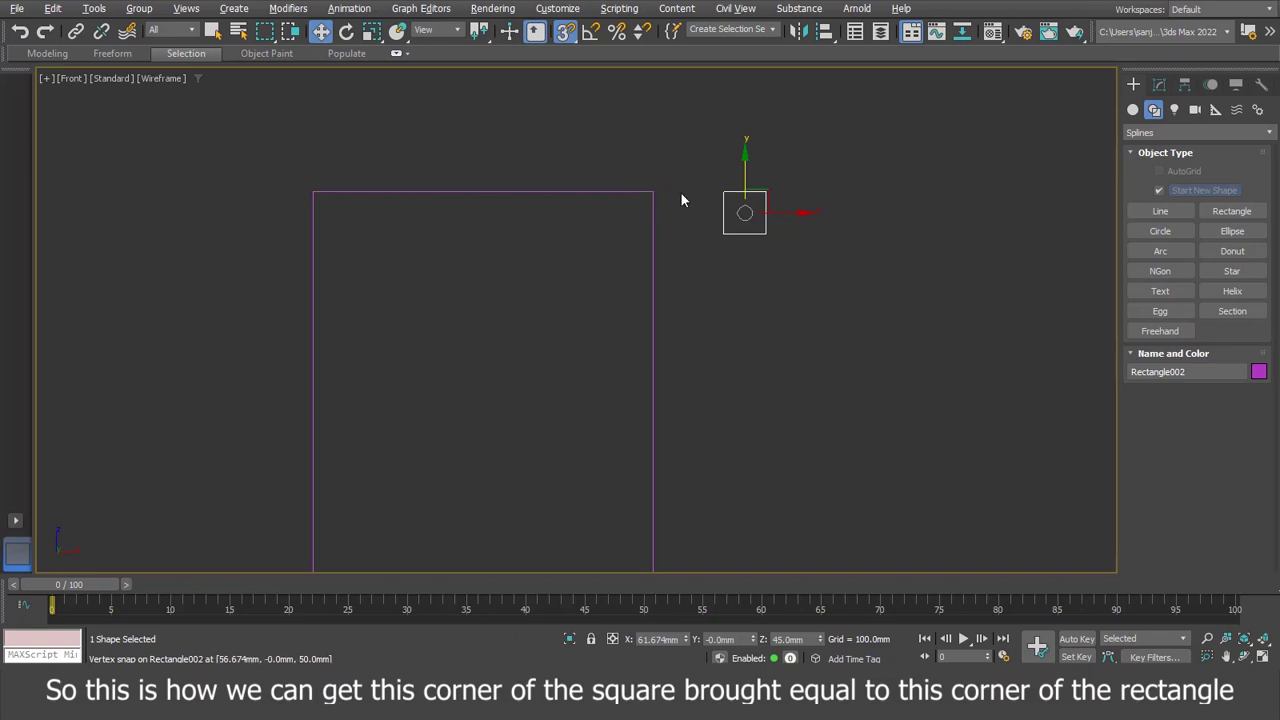
pyautogui.scroll(-2, 698, 201)
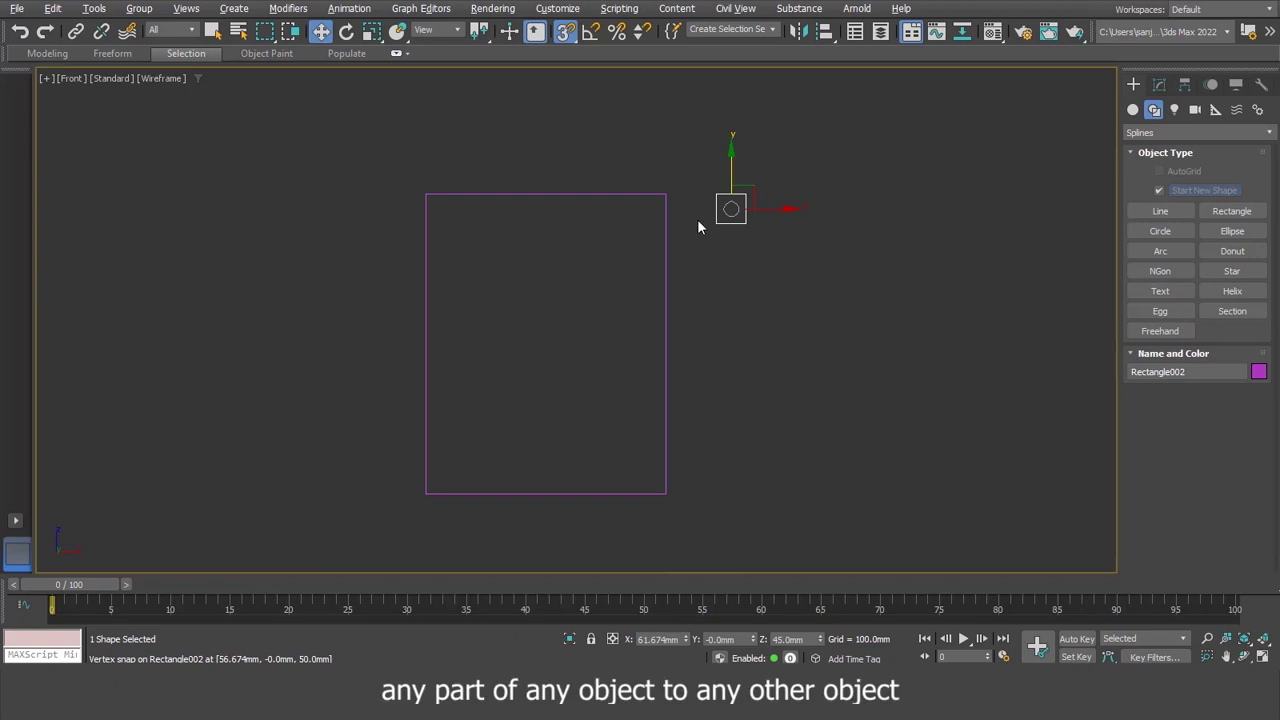
pyautogui.moveTo(700, 280); pyautogui.dragTo(704, 260, button='middle')
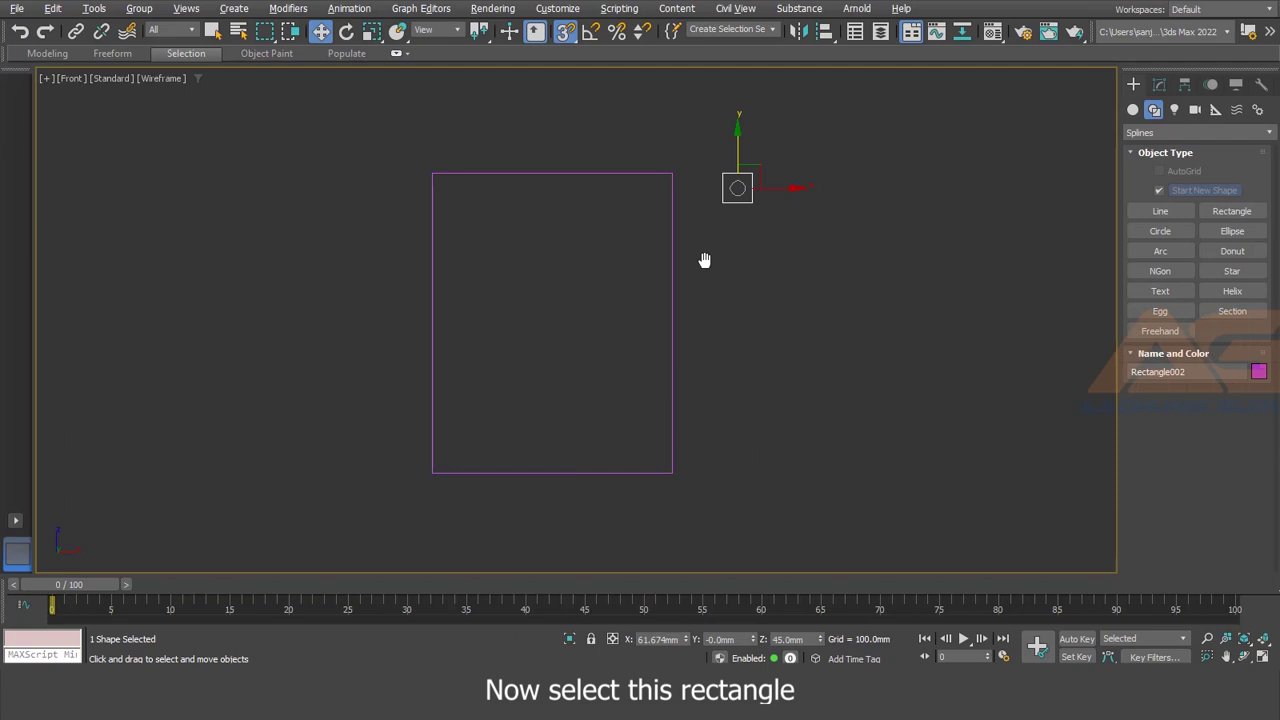
# Select Rectangle001, enter Vertex level, and set all four vertices to Corner
pyautogui.moveTo(690, 229); pyautogui.dragTo(665, 252)
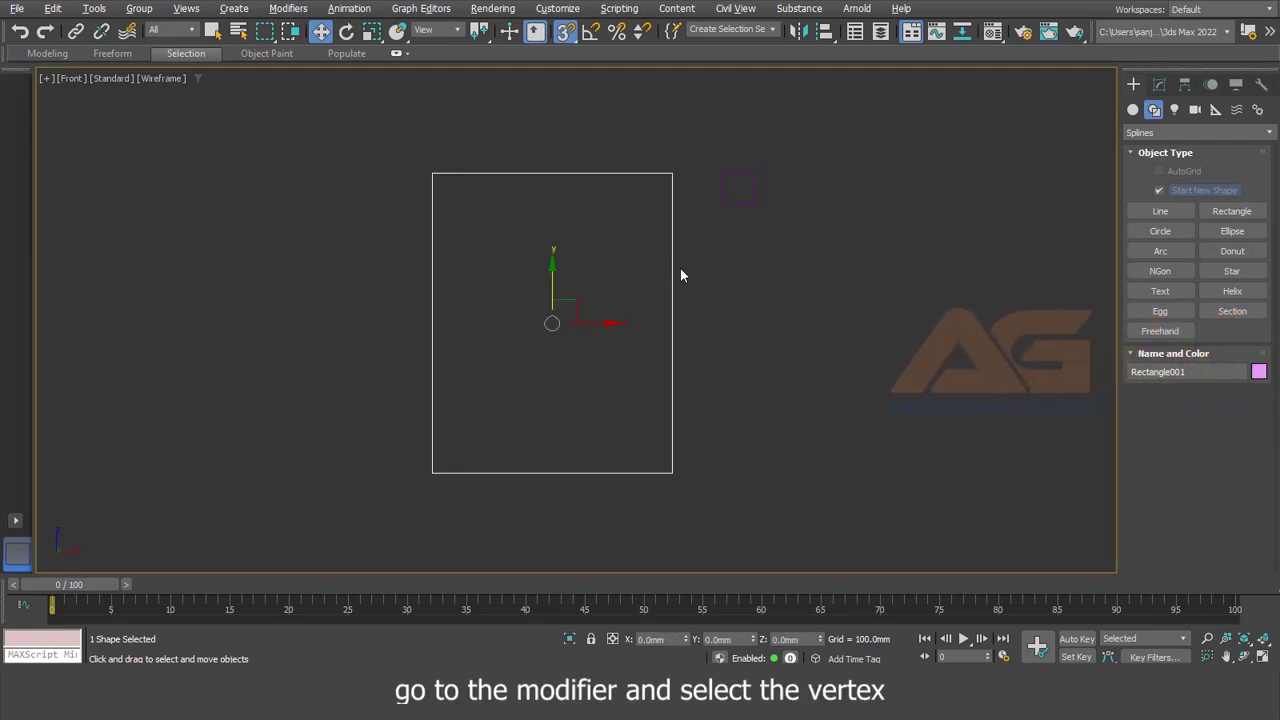
pyautogui.click(1158, 88)
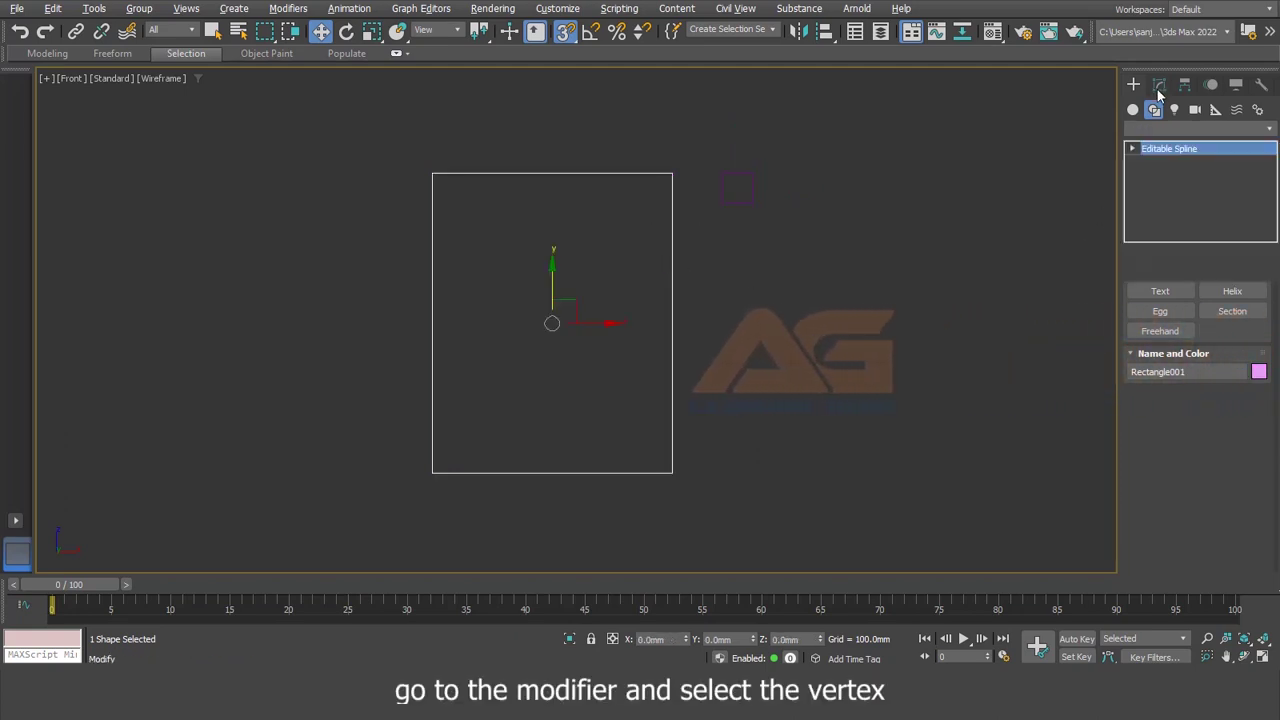
pyautogui.click(1132, 148)
pyautogui.click(1162, 163)
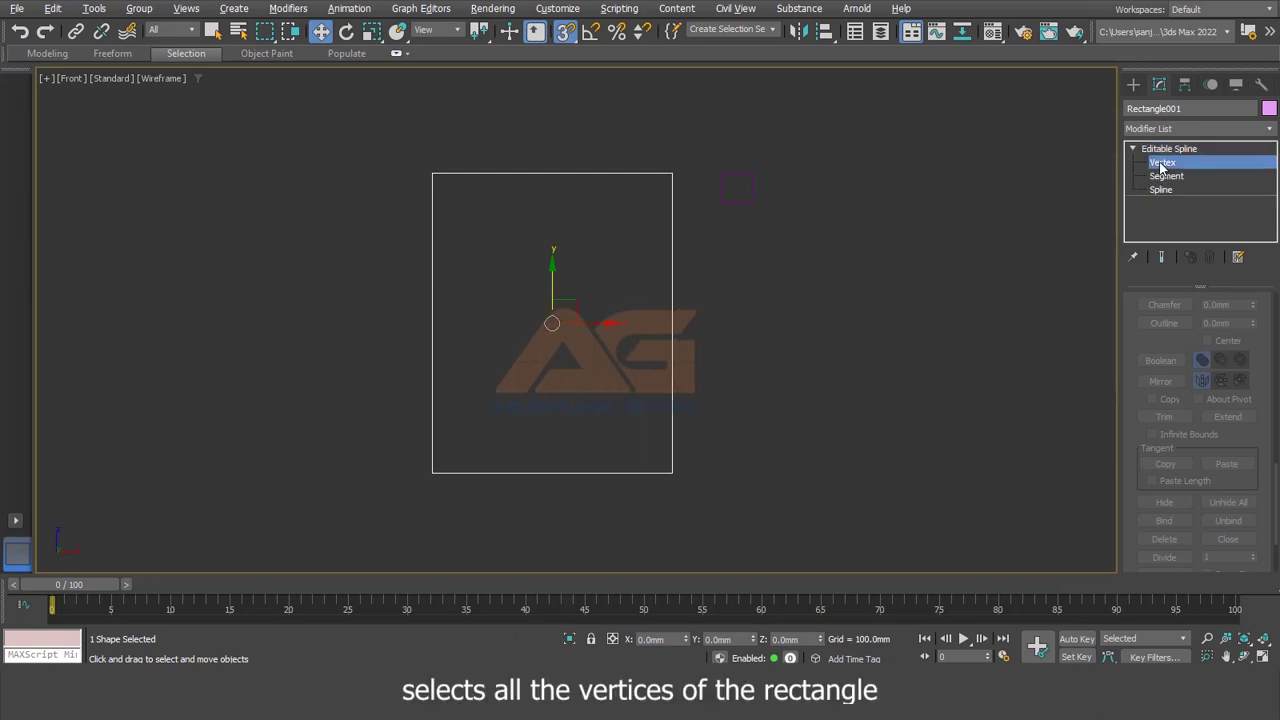
pyautogui.moveTo(709, 127); pyautogui.dragTo(361, 509)
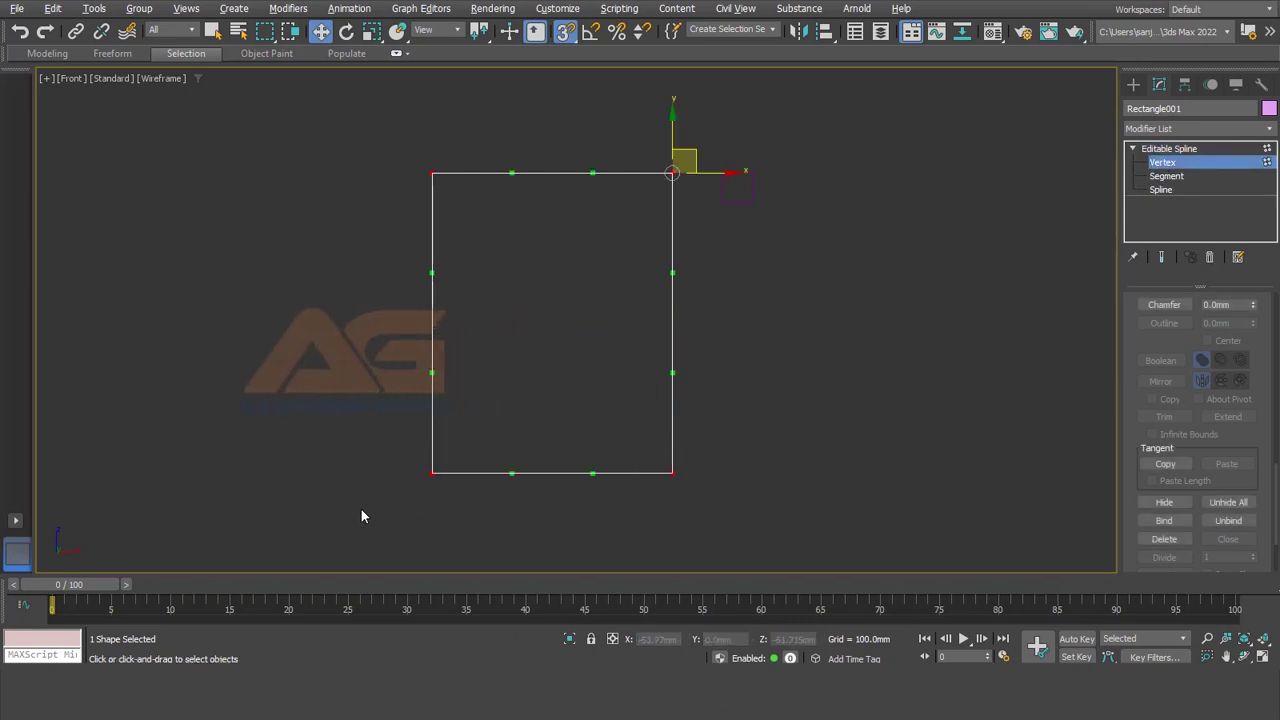
pyautogui.rightClick(717, 303)
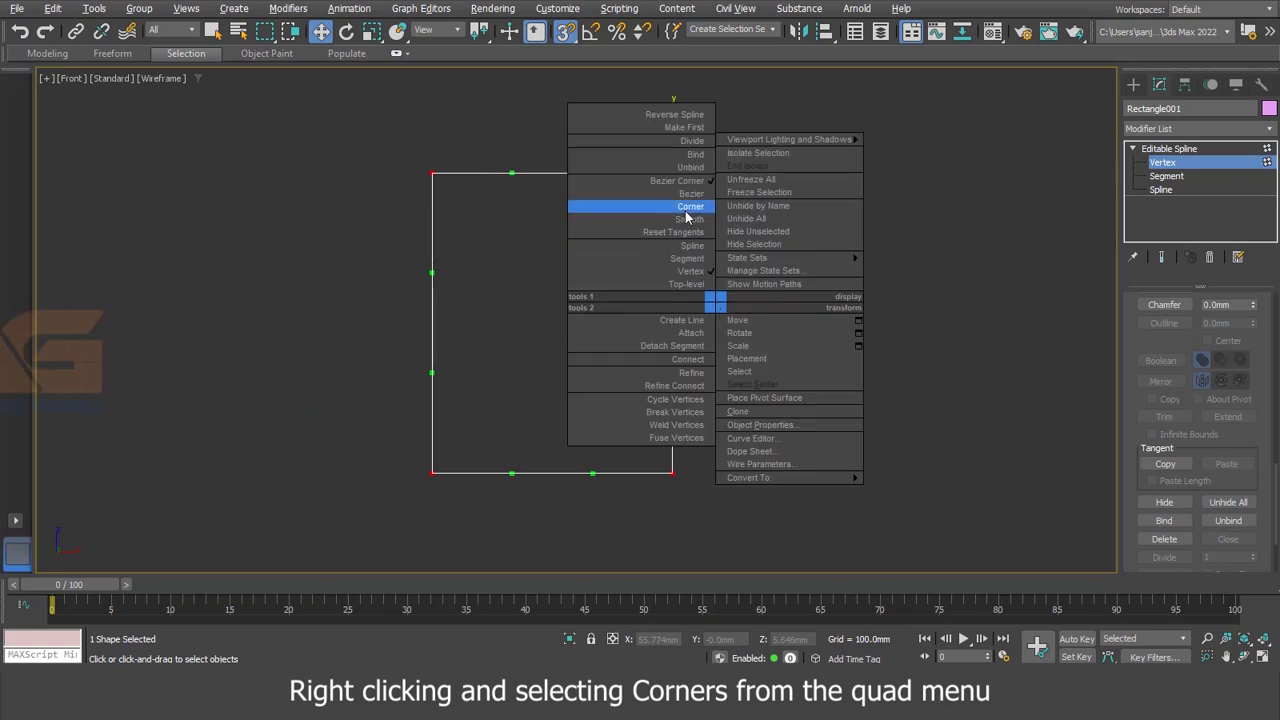
pyautogui.click(686, 207)
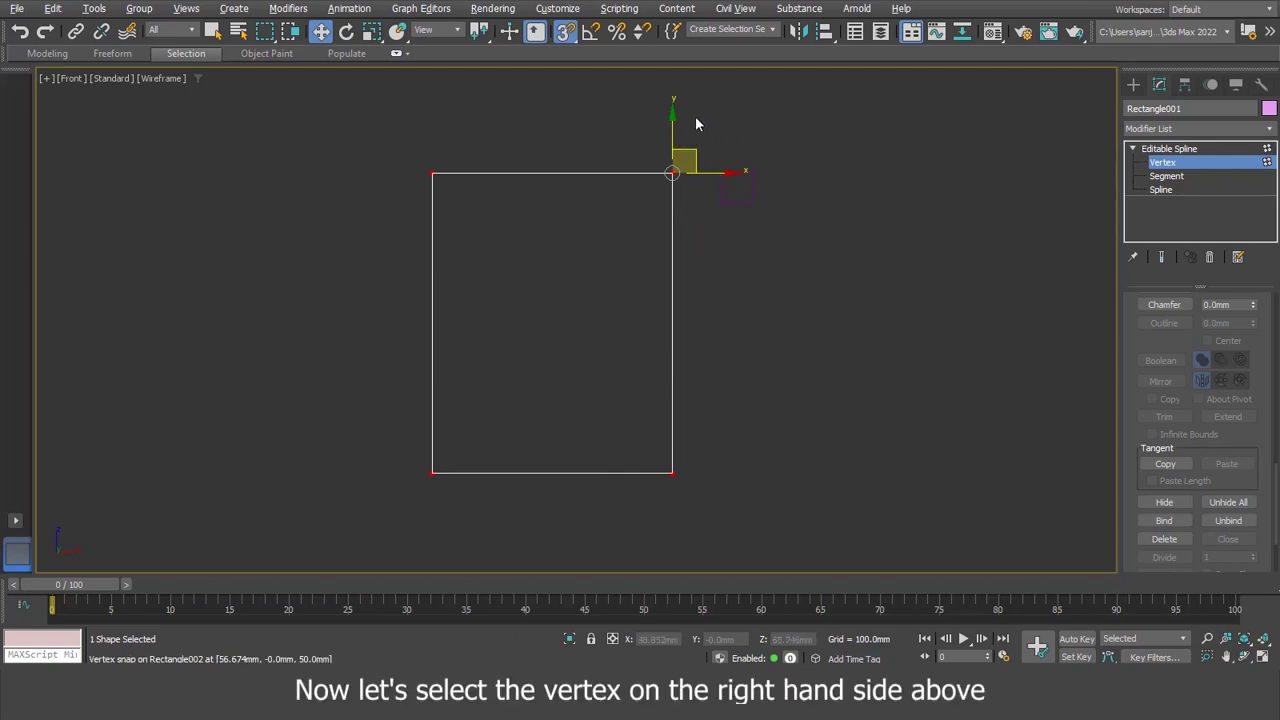
# Snap Rectangle001's top-right vertex 10 mm down to 40 mm, then exit Vertex mode
pyautogui.click(698, 205)
pyautogui.moveTo(657, 184); pyautogui.dragTo(655, 190)
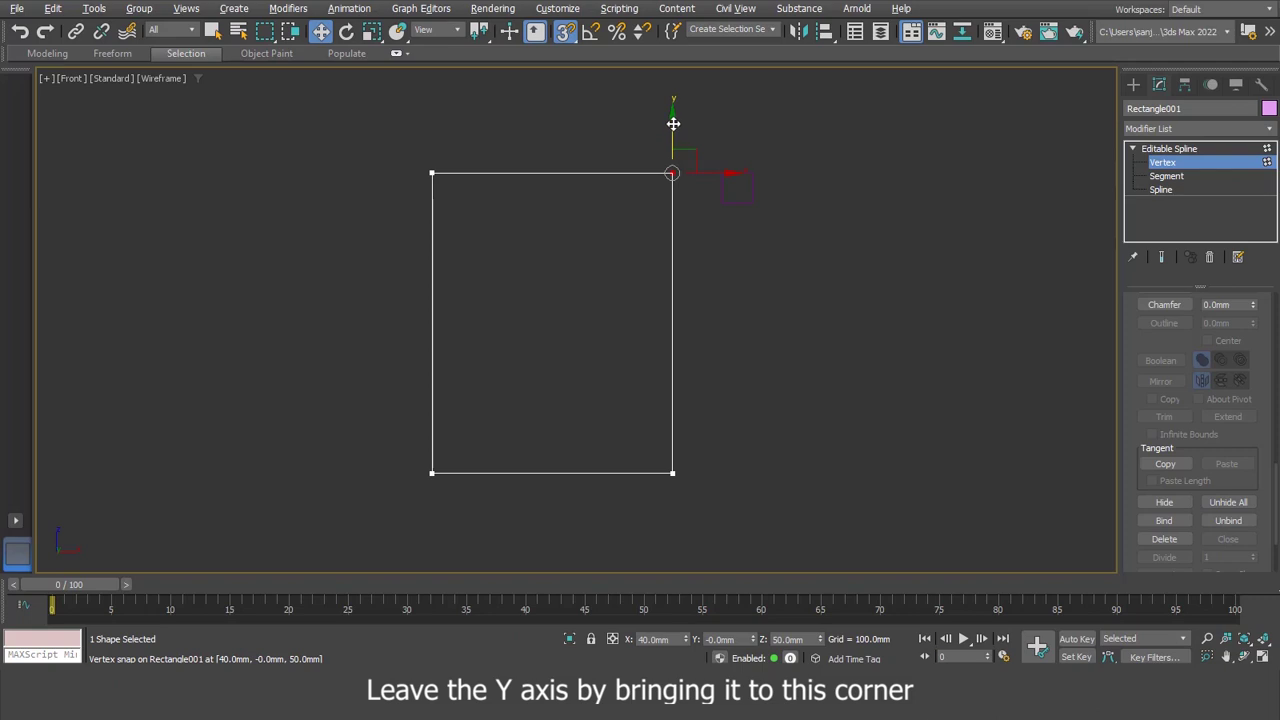
pyautogui.moveTo(673, 123); pyautogui.dragTo(723, 200)
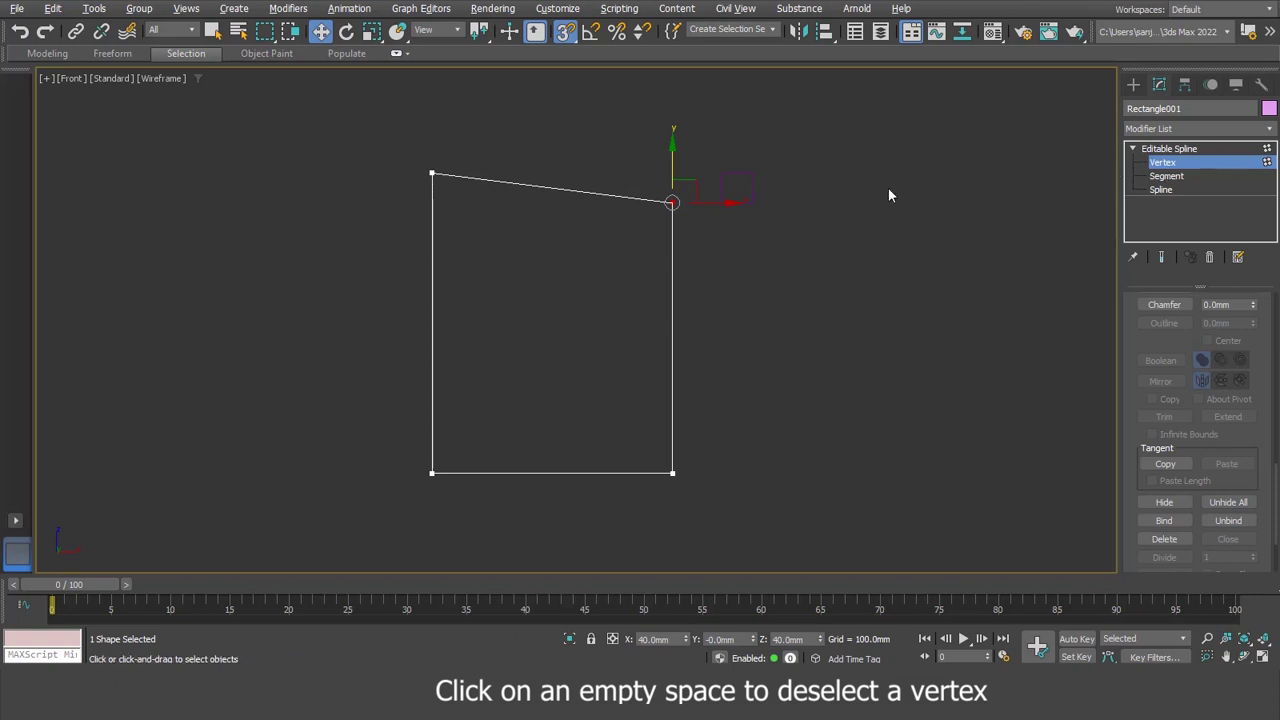
pyautogui.click(765, 272)
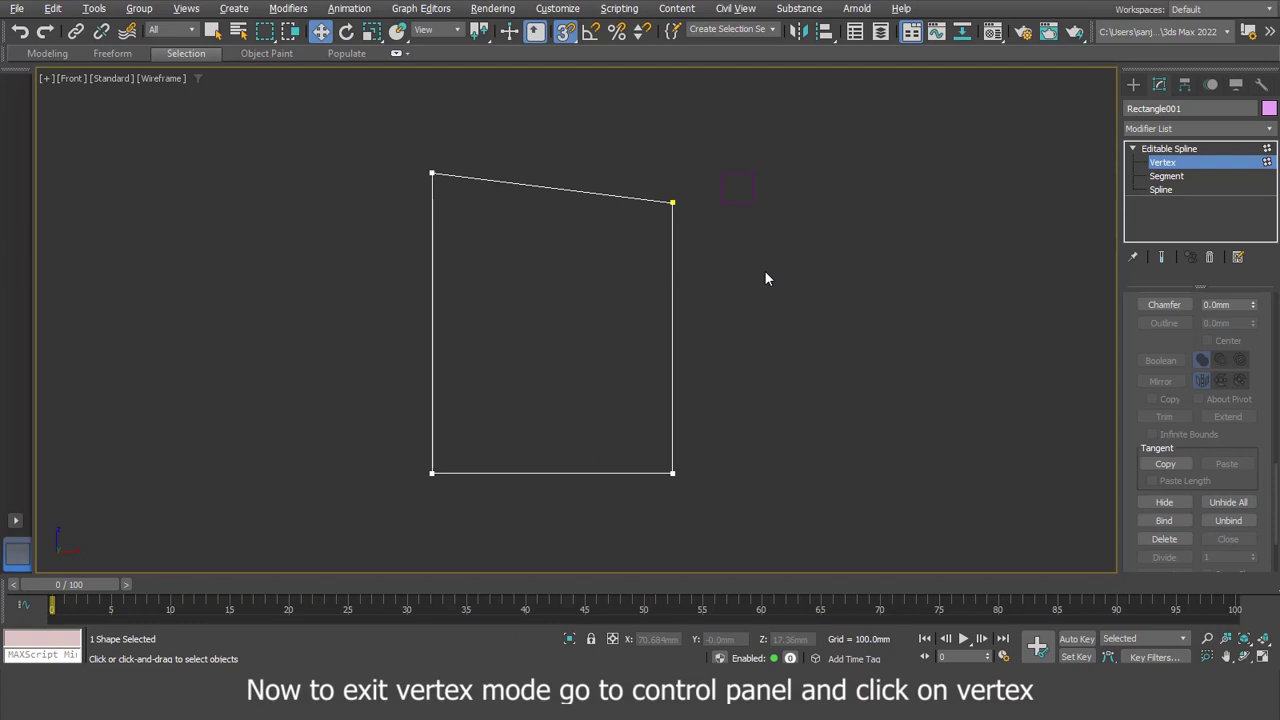
pyautogui.click(1161, 161)
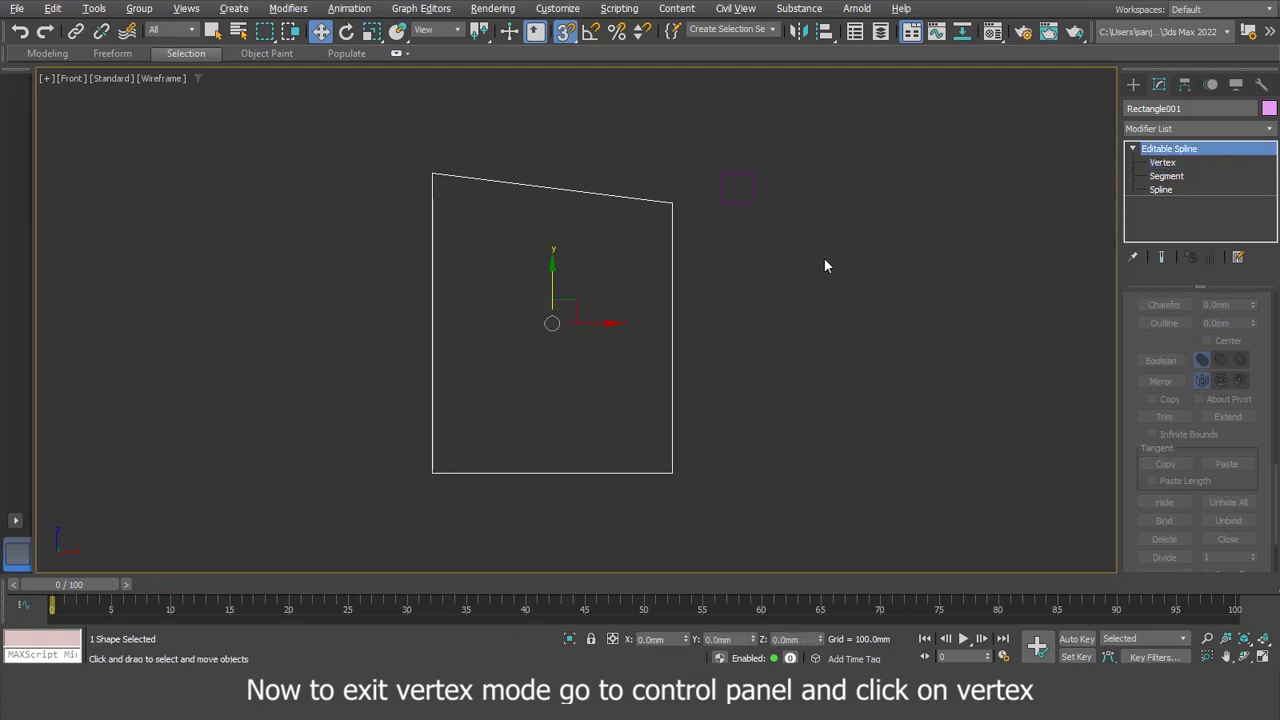
# Clone the small square as Rectangle003 and snap both squares beside the bottom-right corner
pyautogui.moveTo(763, 170); pyautogui.dragTo(737, 214)
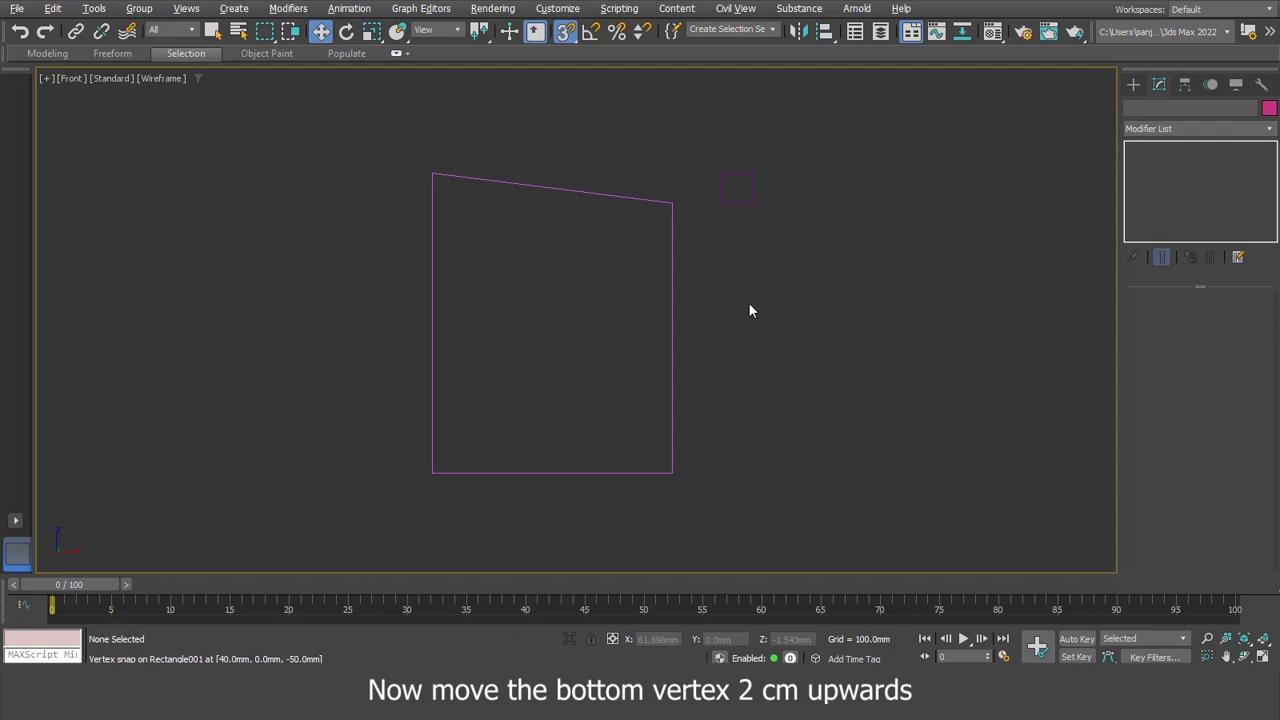
pyautogui.moveTo(710, 217); pyautogui.dragTo(720, 206)
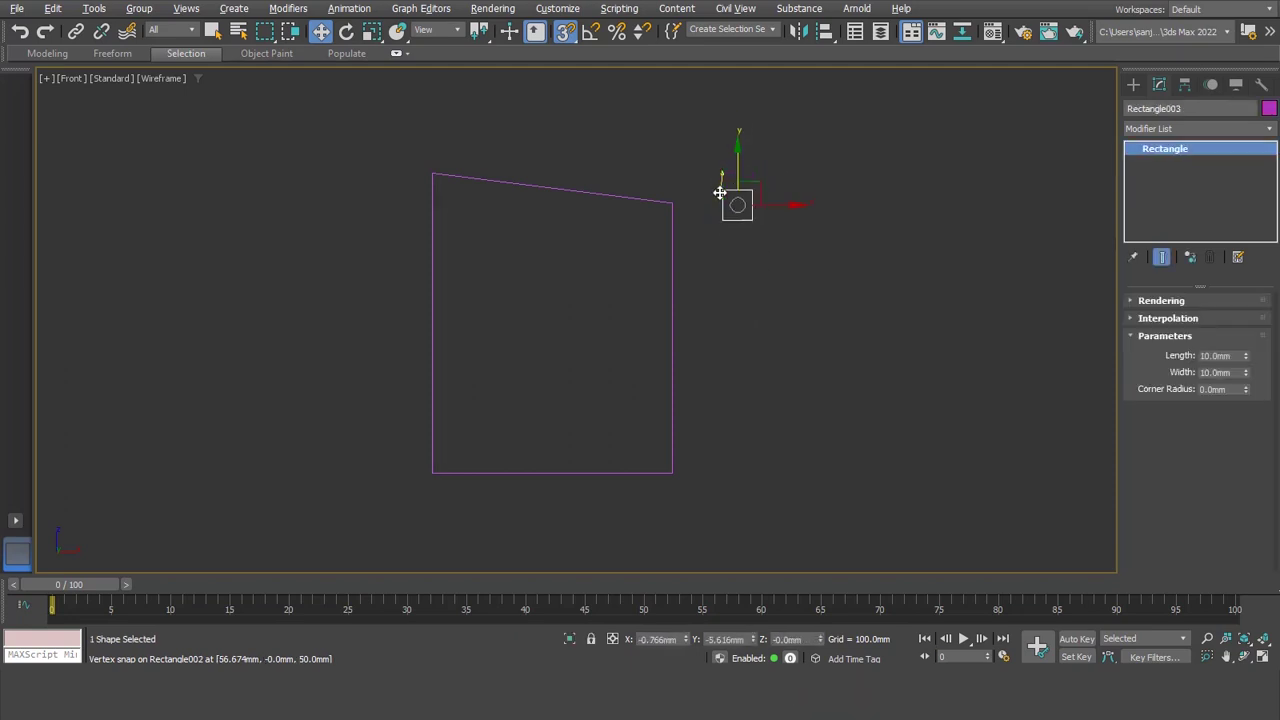
pyautogui.click(656, 403)
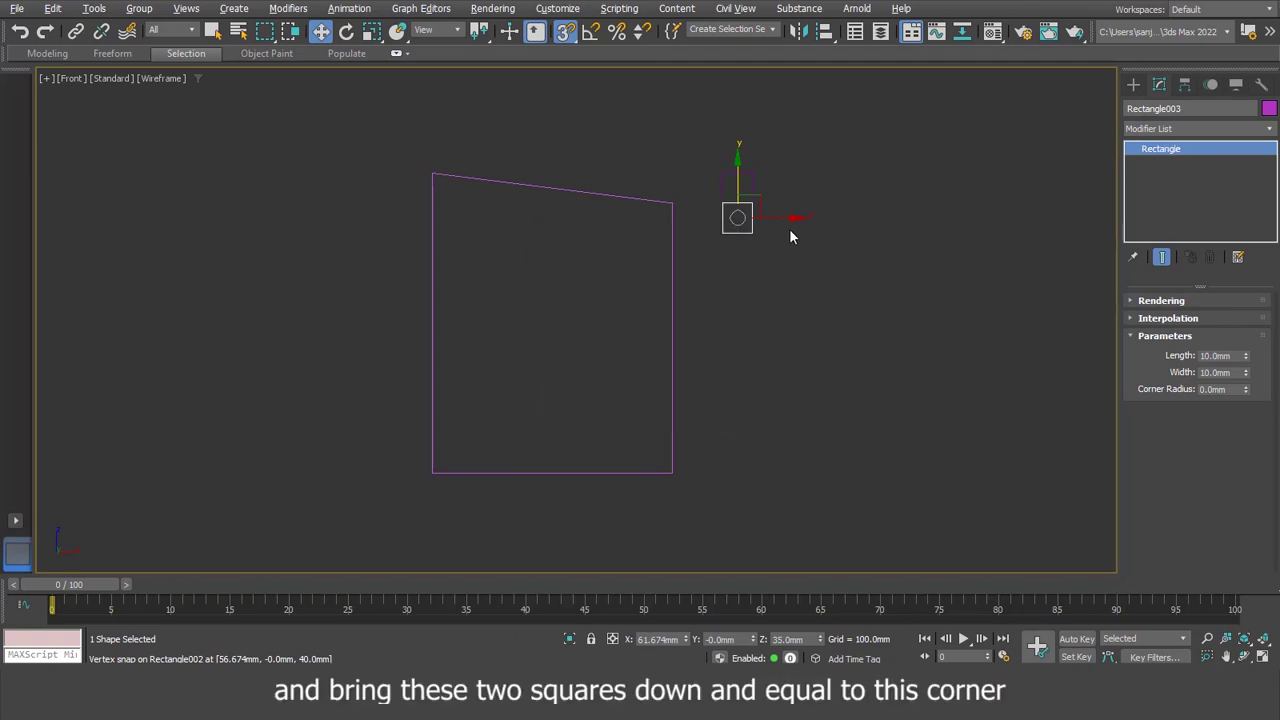
pyautogui.keyDown('ctrl'); pyautogui.click(752, 229); pyautogui.keyUp('ctrl')
pyautogui.moveTo(721, 235); pyautogui.dragTo(678, 463)
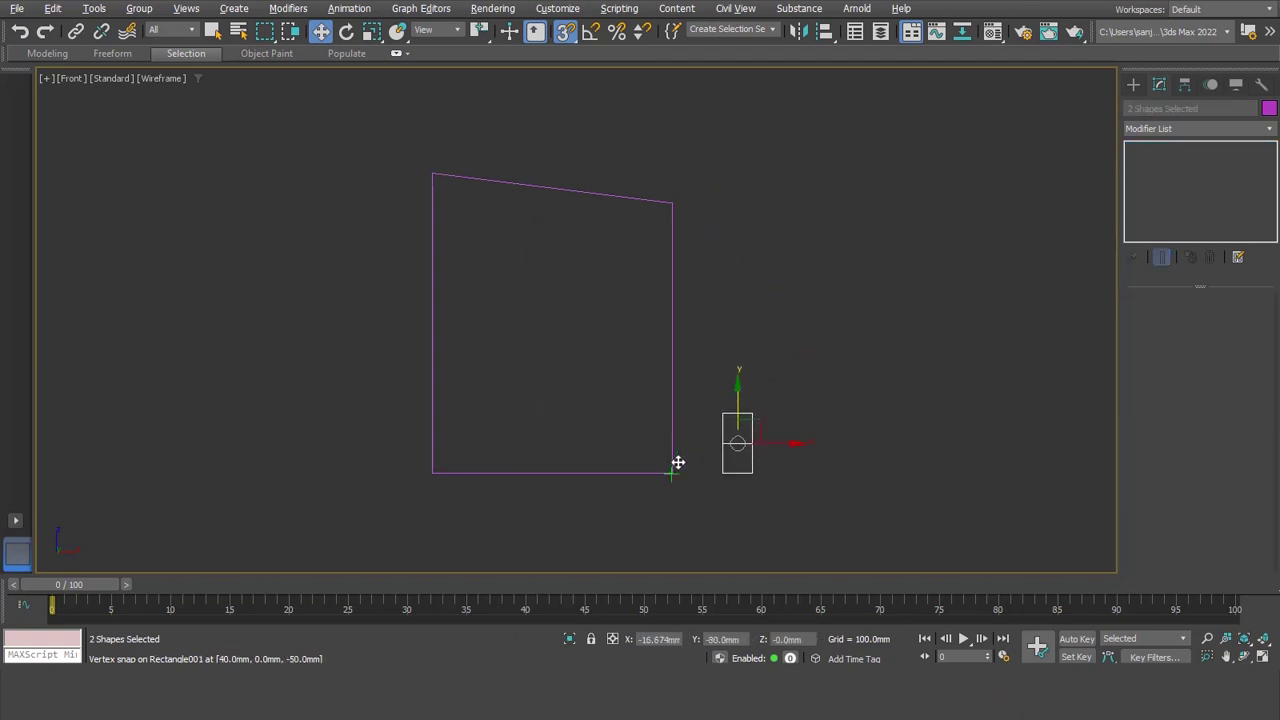
pyautogui.moveTo(697, 296); pyautogui.dragTo(652, 371)
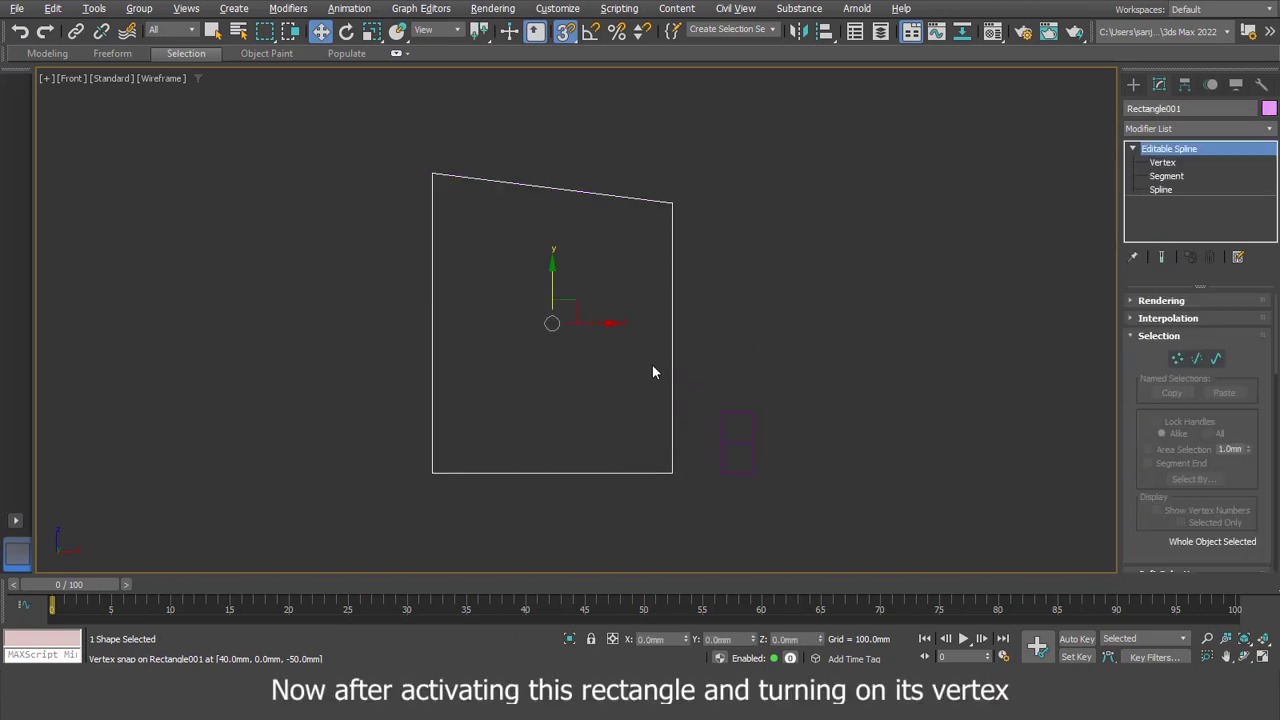
# Snap Rectangle001's bottom-right vertex up 20 mm to the stacked squares' top, at -30 mm
pyautogui.click(1177, 358)
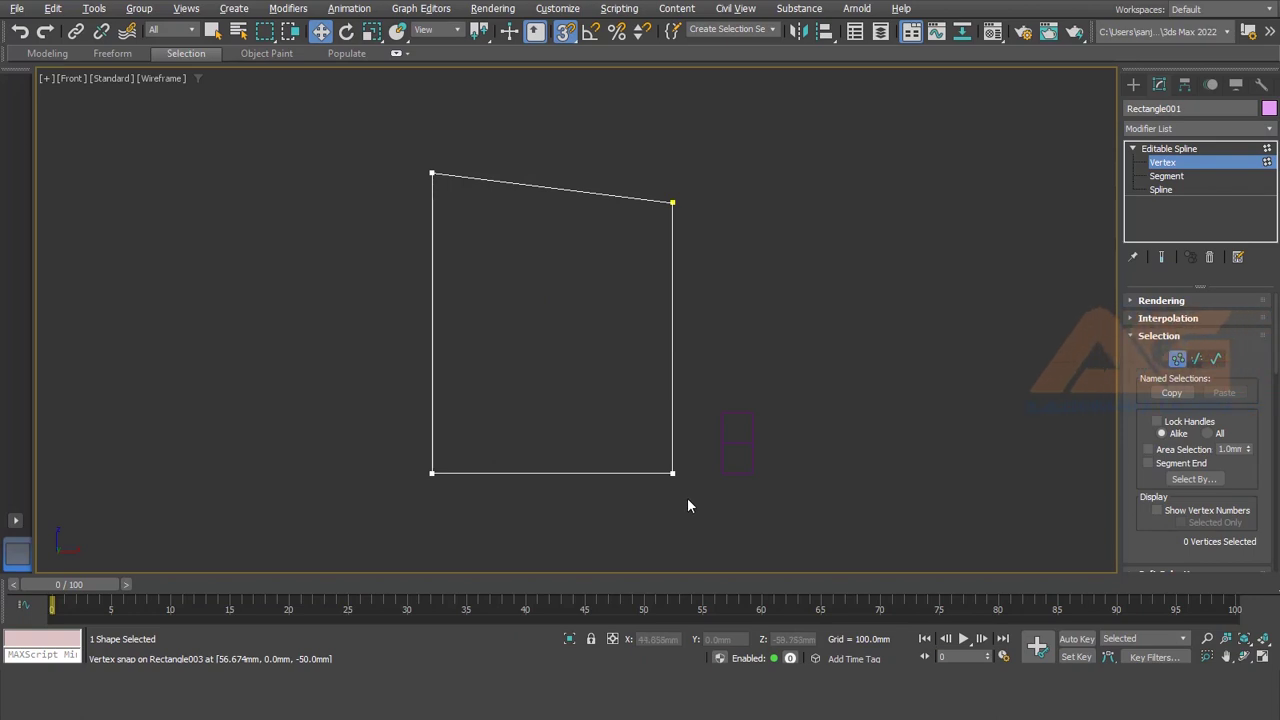
pyautogui.moveTo(688, 498); pyautogui.dragTo(660, 466)
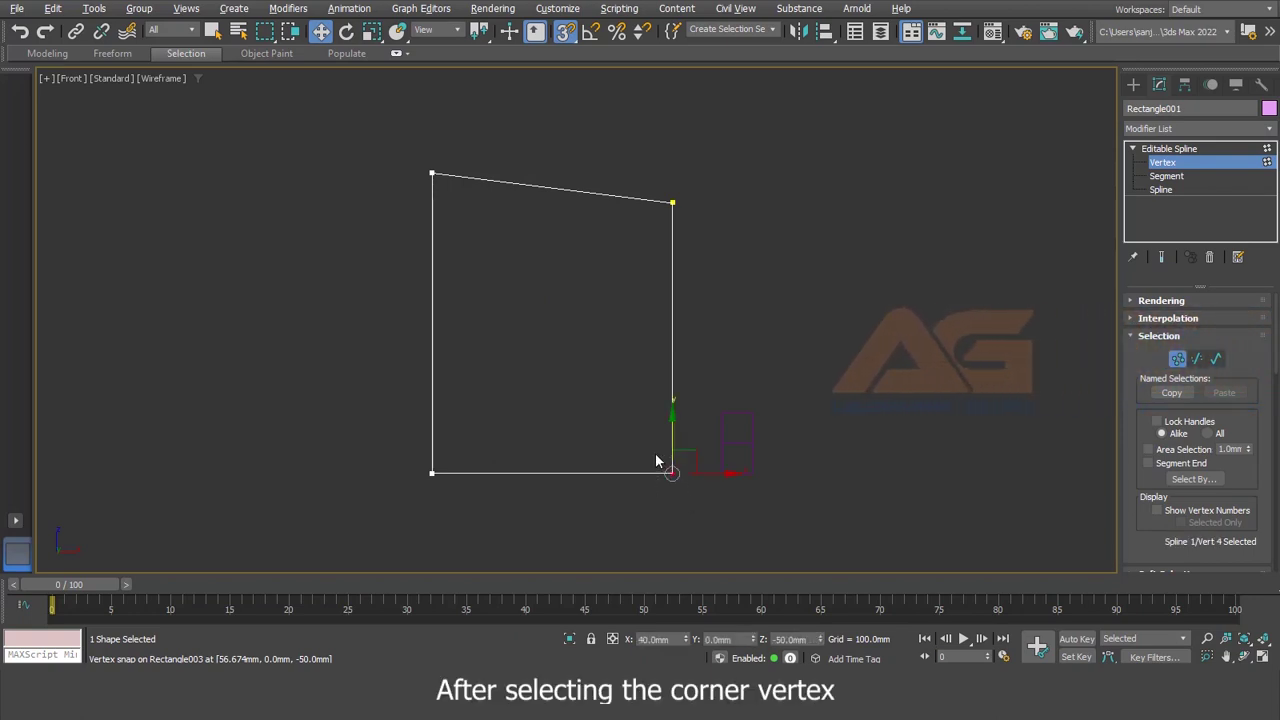
pyautogui.moveTo(672, 422); pyautogui.dragTo(716, 416)
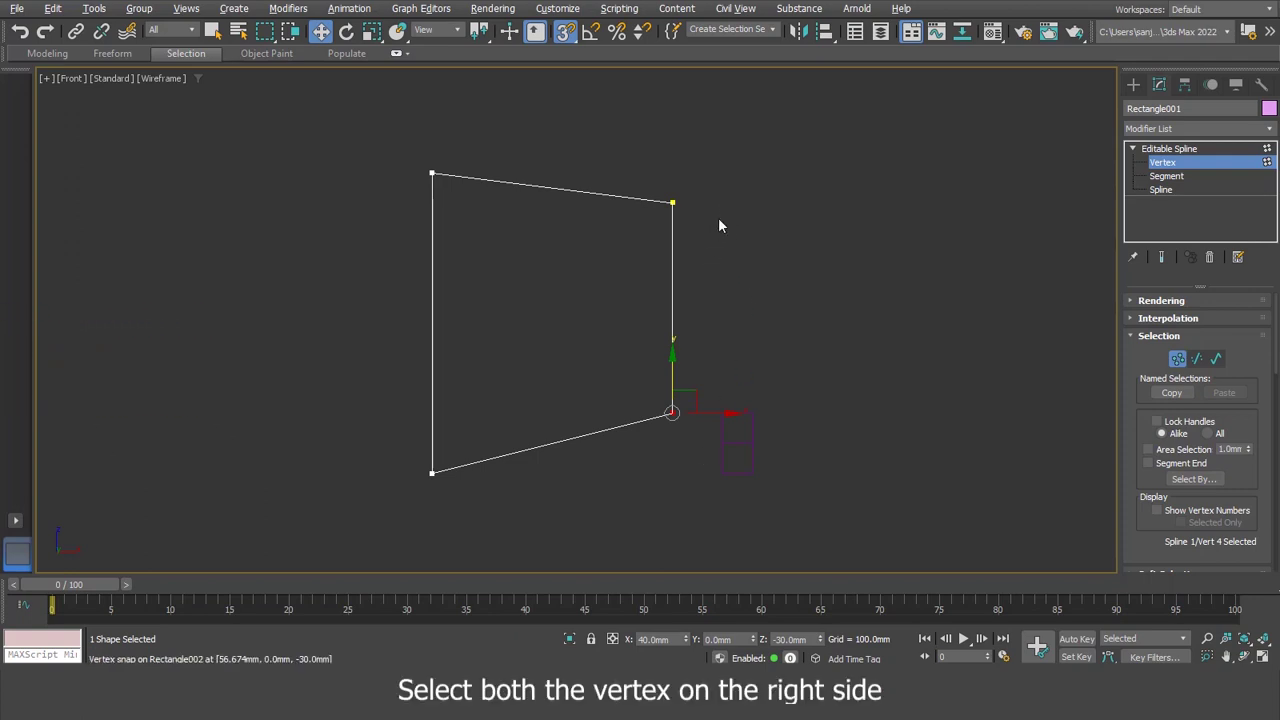
# Fillet the outline's two right corners by 5 mm
pyautogui.moveTo(700, 150); pyautogui.dragTo(634, 454)
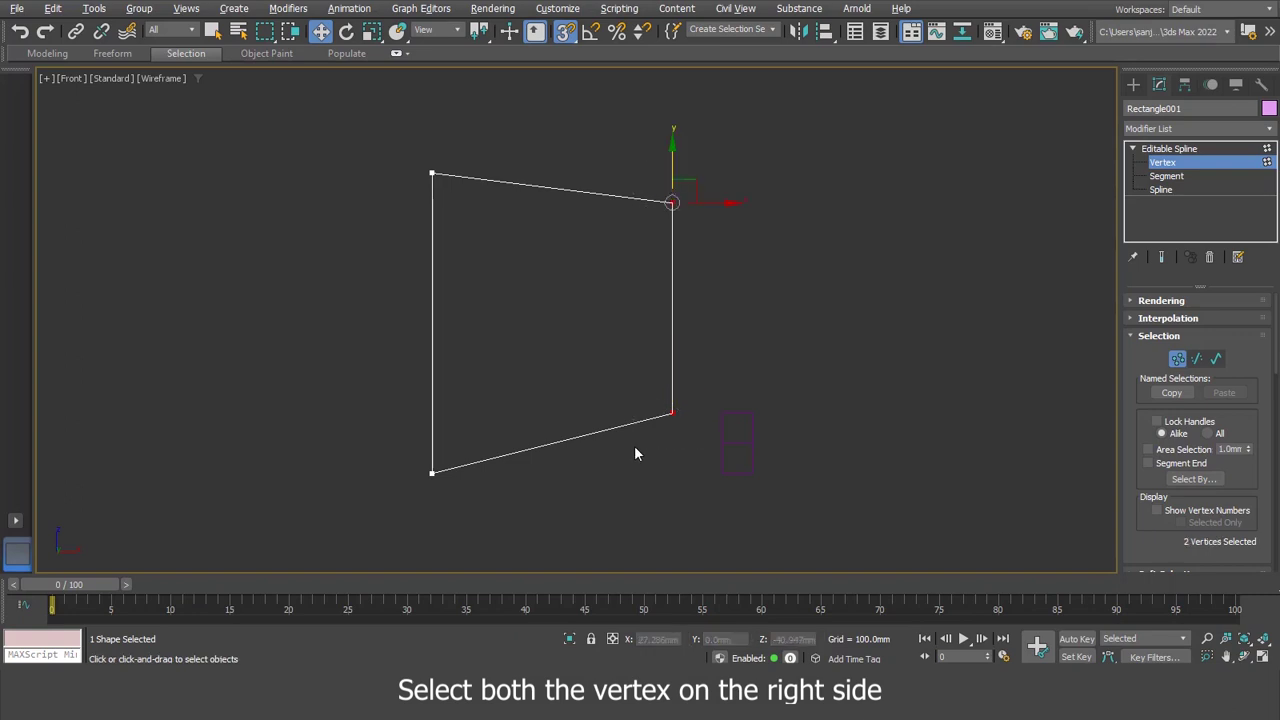
pyautogui.scroll(-3, 1222, 416)
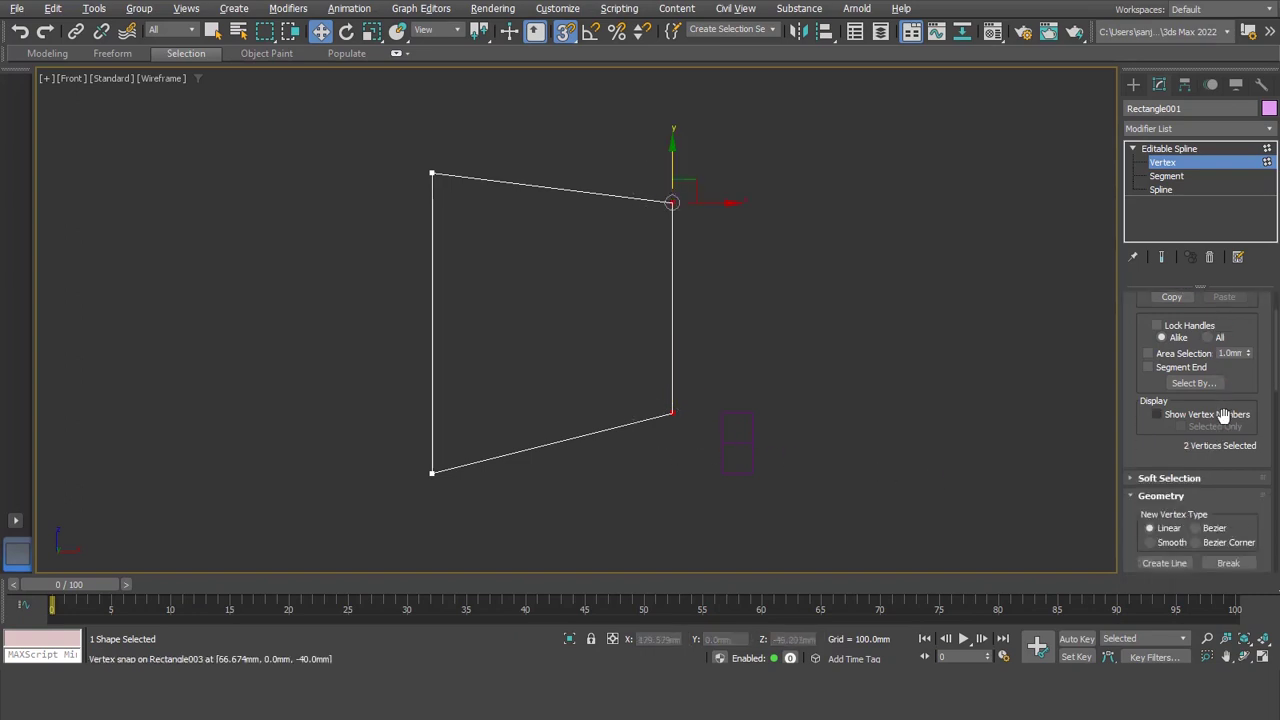
pyautogui.scroll(-2, 1200, 414)
pyautogui.scroll(-2, 1185, 412)
pyautogui.scroll(-2, 1185, 412)
pyautogui.scroll(-2, 1185, 412)
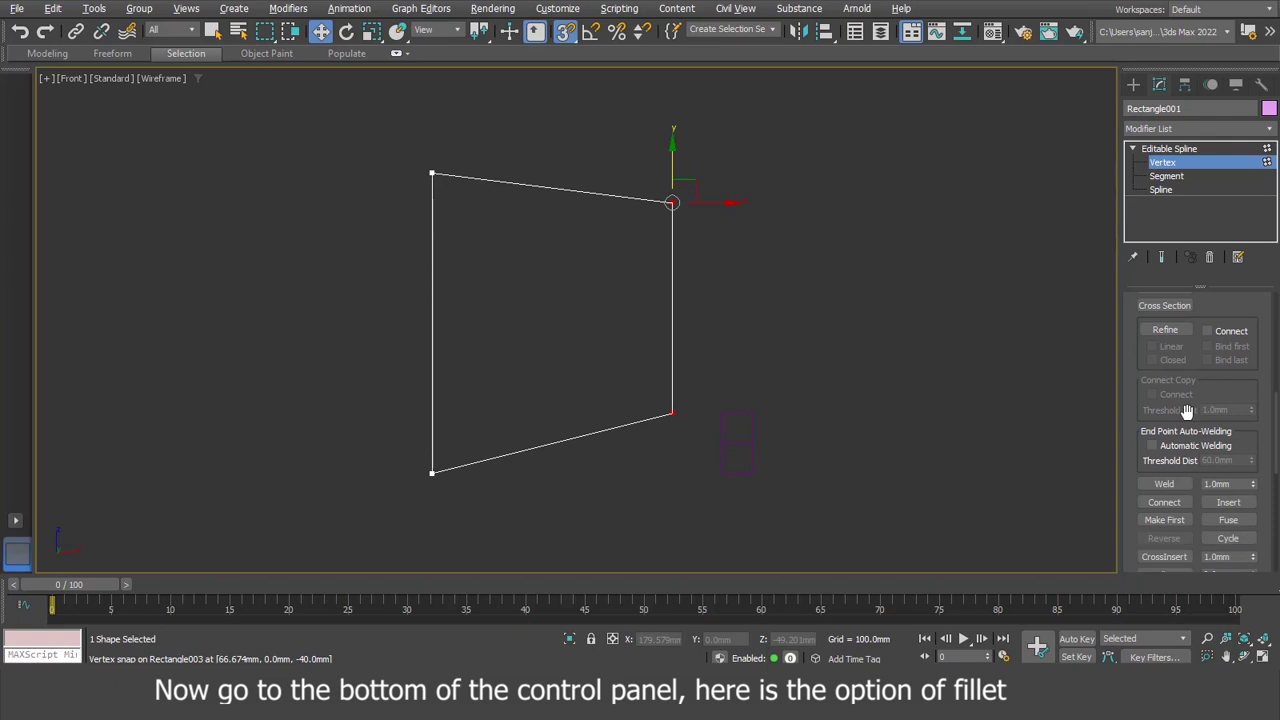
pyautogui.scroll(-2, 1190, 418)
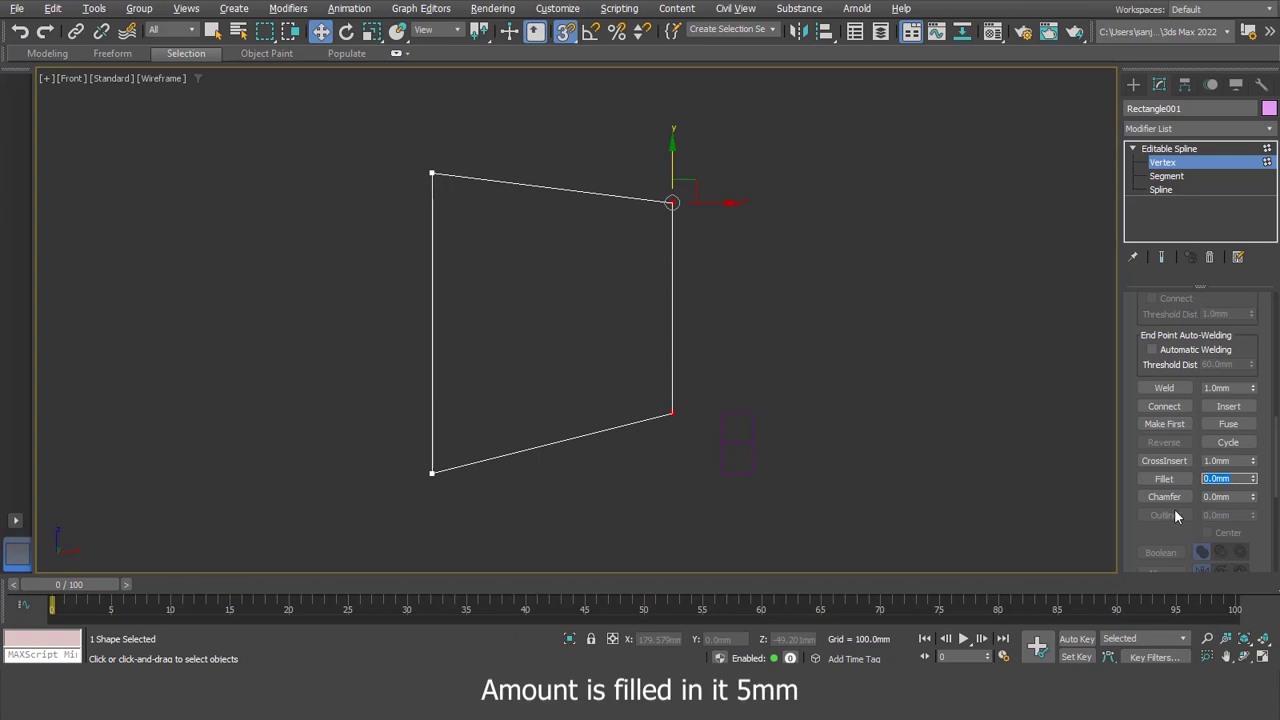
pyautogui.write('5')
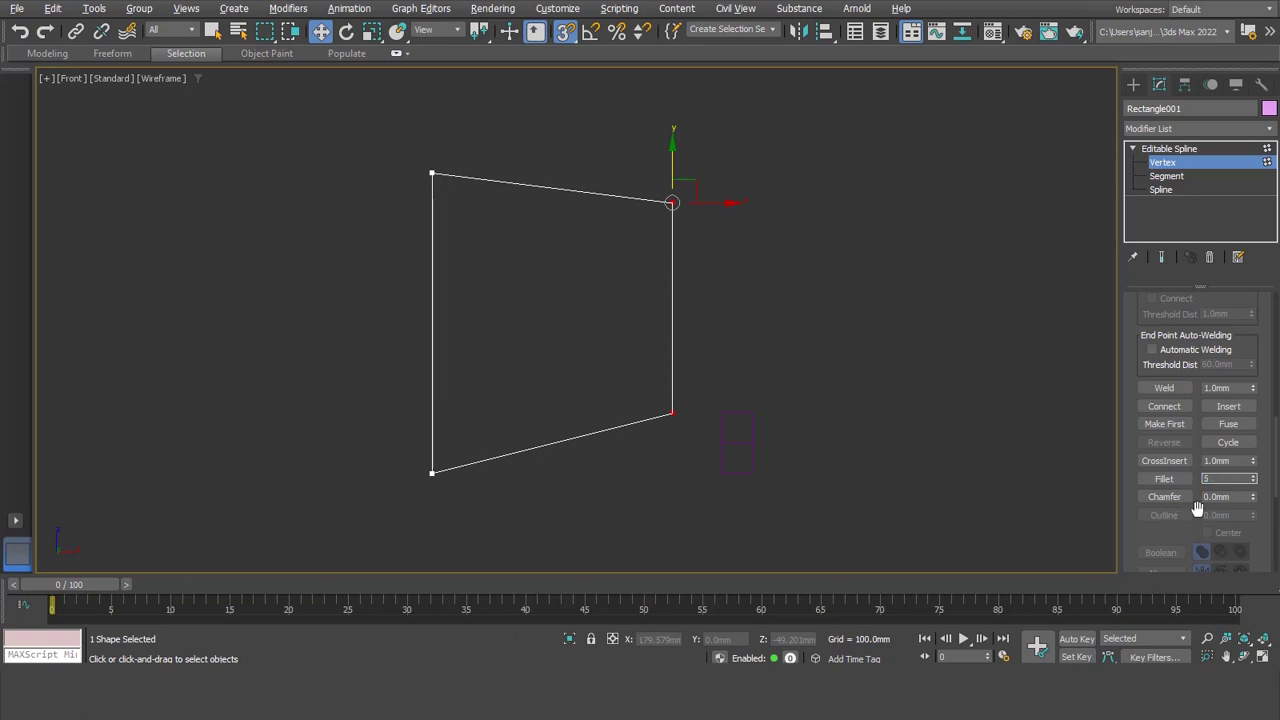
pyautogui.press('Return')
pyautogui.click(1164, 479)
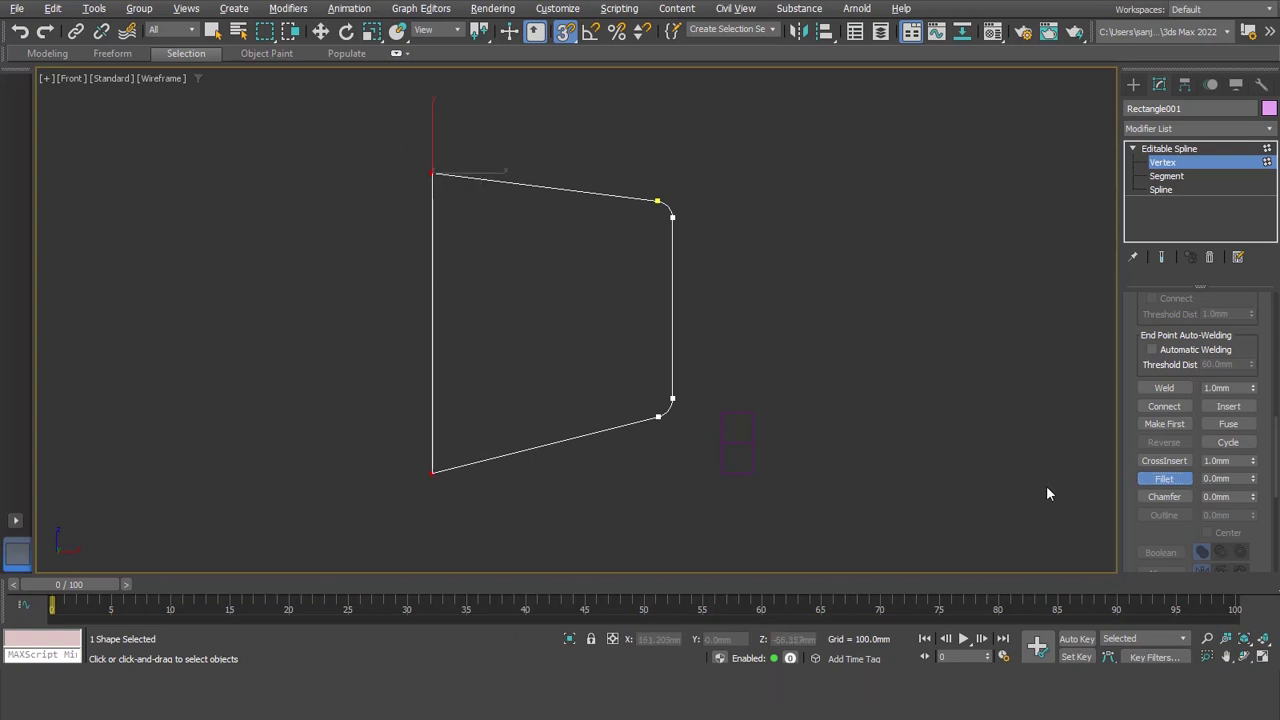
# Fillet the two left corners by 15 mm
pyautogui.click(1237, 479)
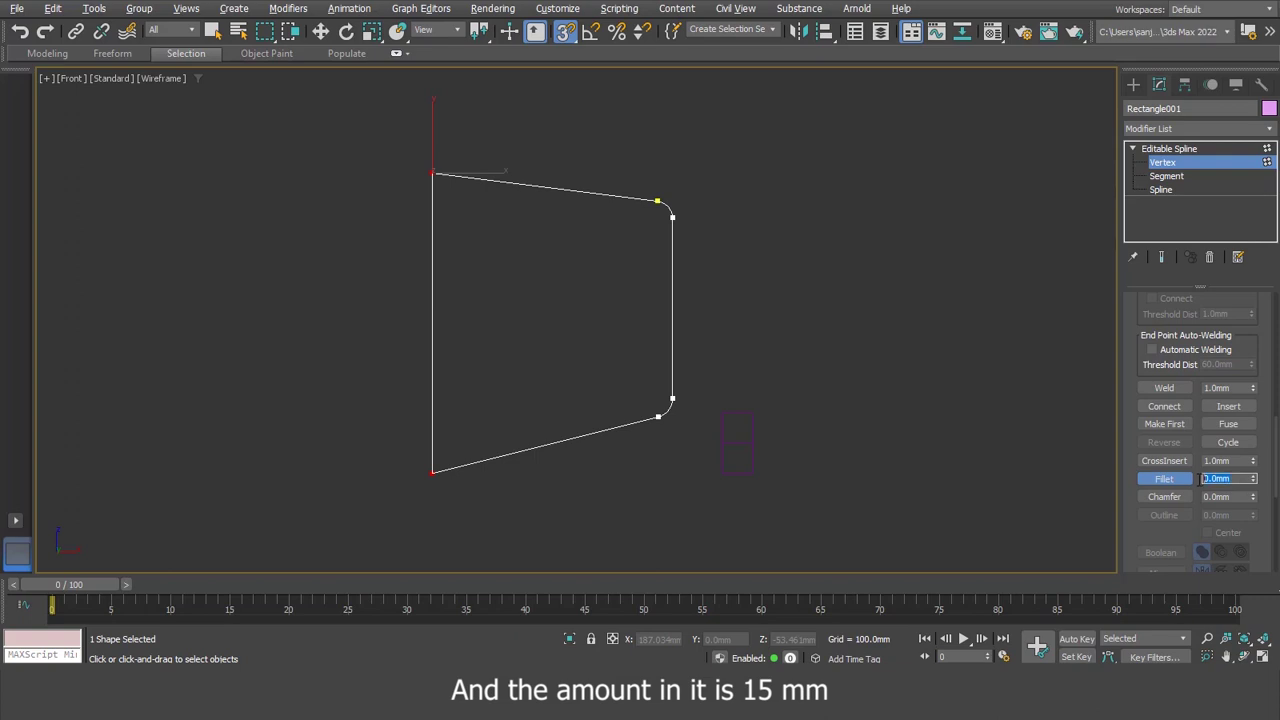
pyautogui.write('15')
pyautogui.press('Return')
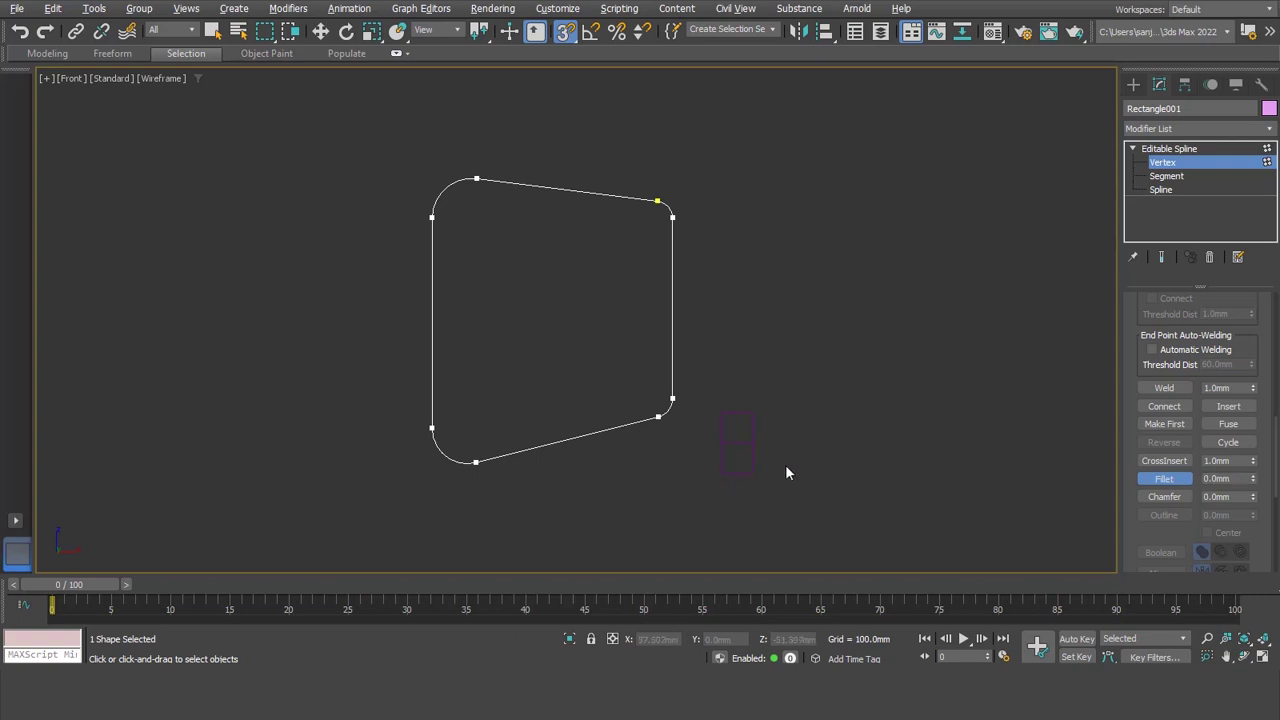
# Exit Vertex mode and delete the small square shape
pyautogui.click(1162, 162)
pyautogui.moveTo(789, 344)
pyautogui.mouseDown()
pyautogui.moveTo(757, 460)
pyautogui.moveTo(735, 488)
pyautogui.mouseUp()
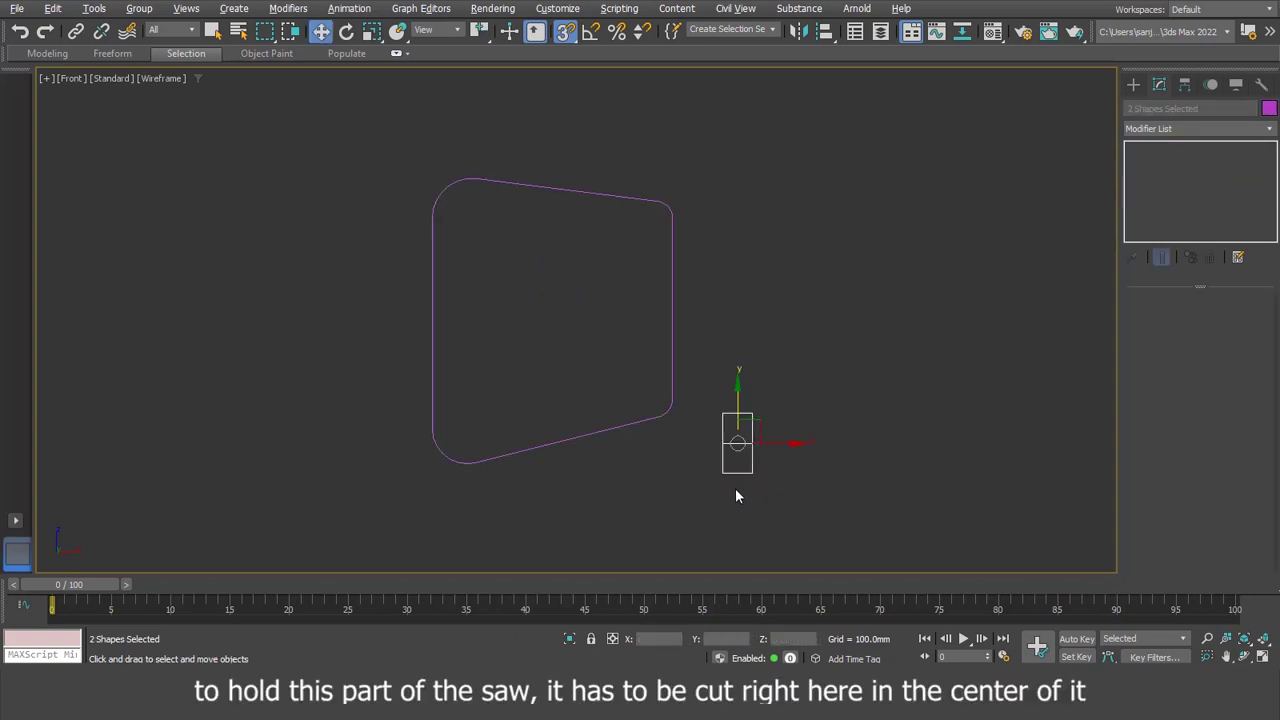
pyautogui.press('Delete')
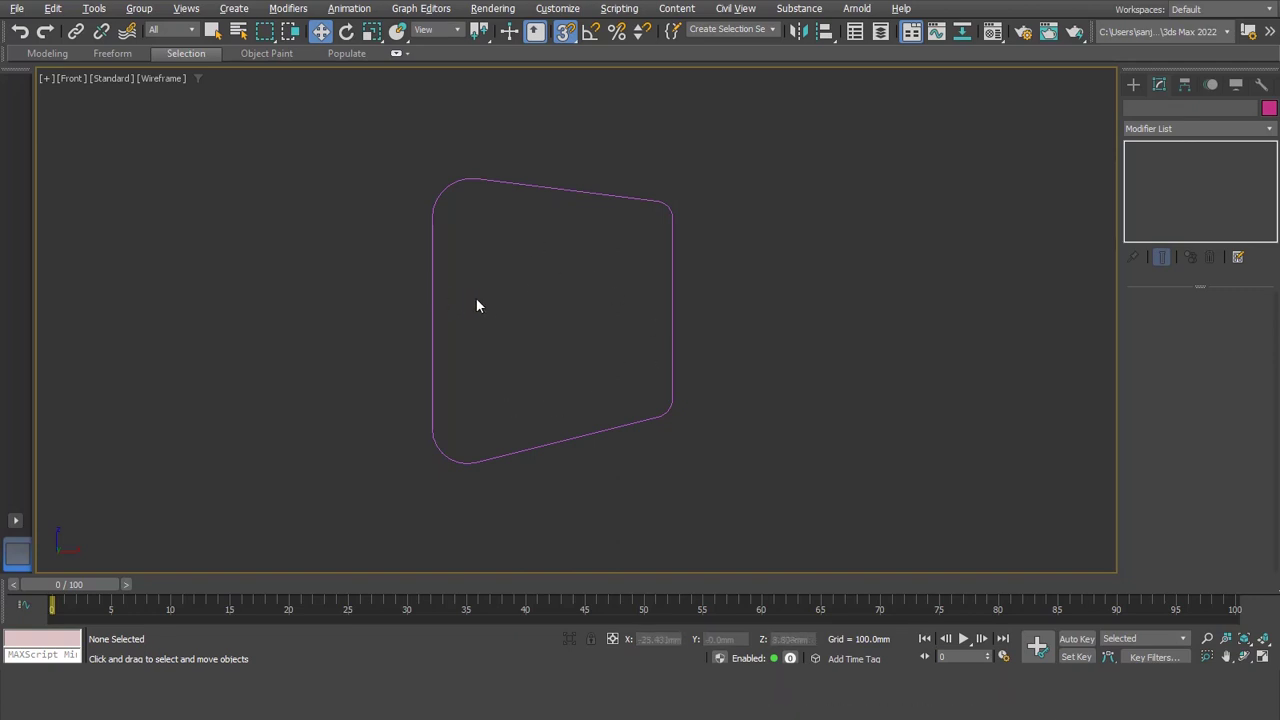
# In Spline mode, Outline the tapered spline by 10 mm
pyautogui.moveTo(629, 158); pyautogui.dragTo(611, 215)
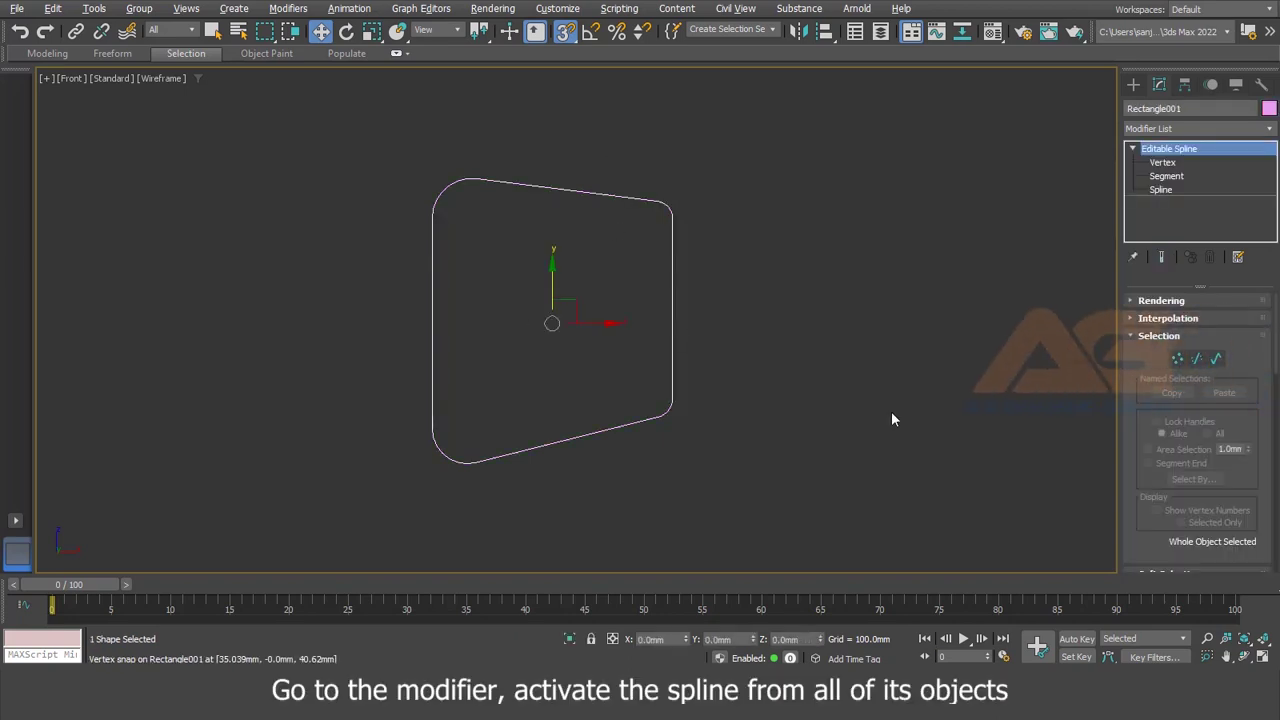
pyautogui.click(1217, 360)
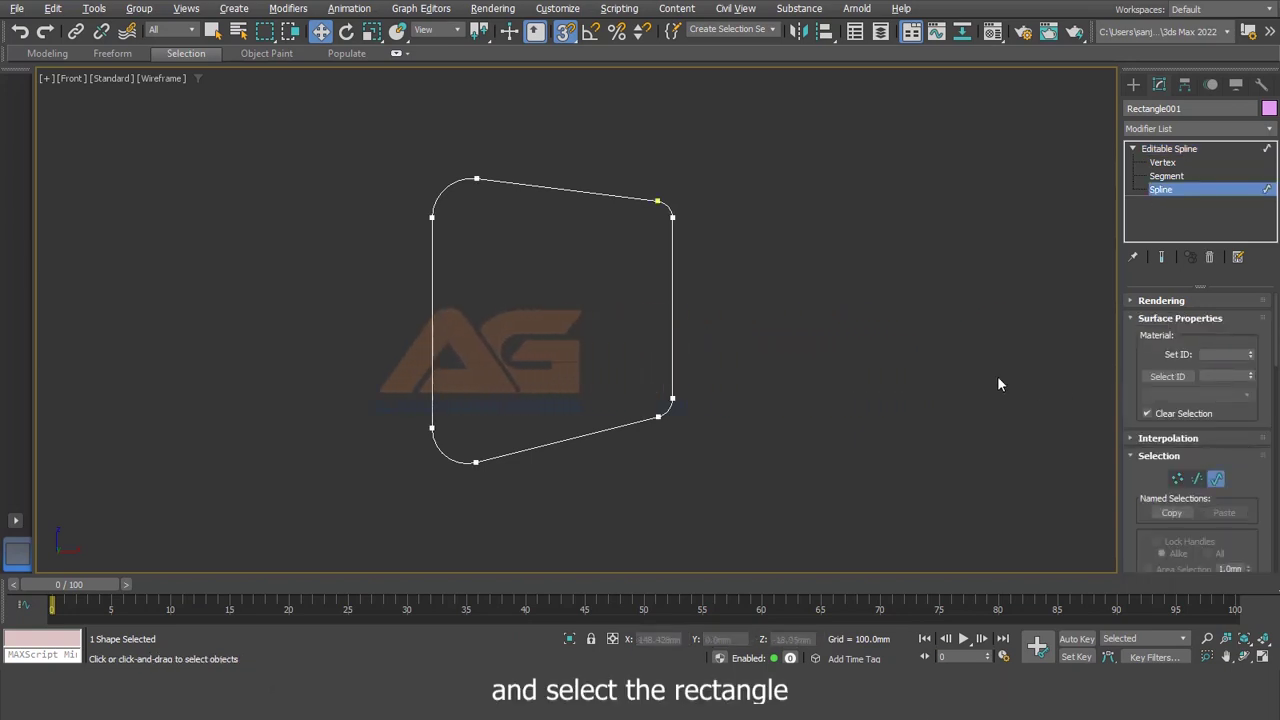
pyautogui.moveTo(722, 276); pyautogui.dragTo(663, 321)
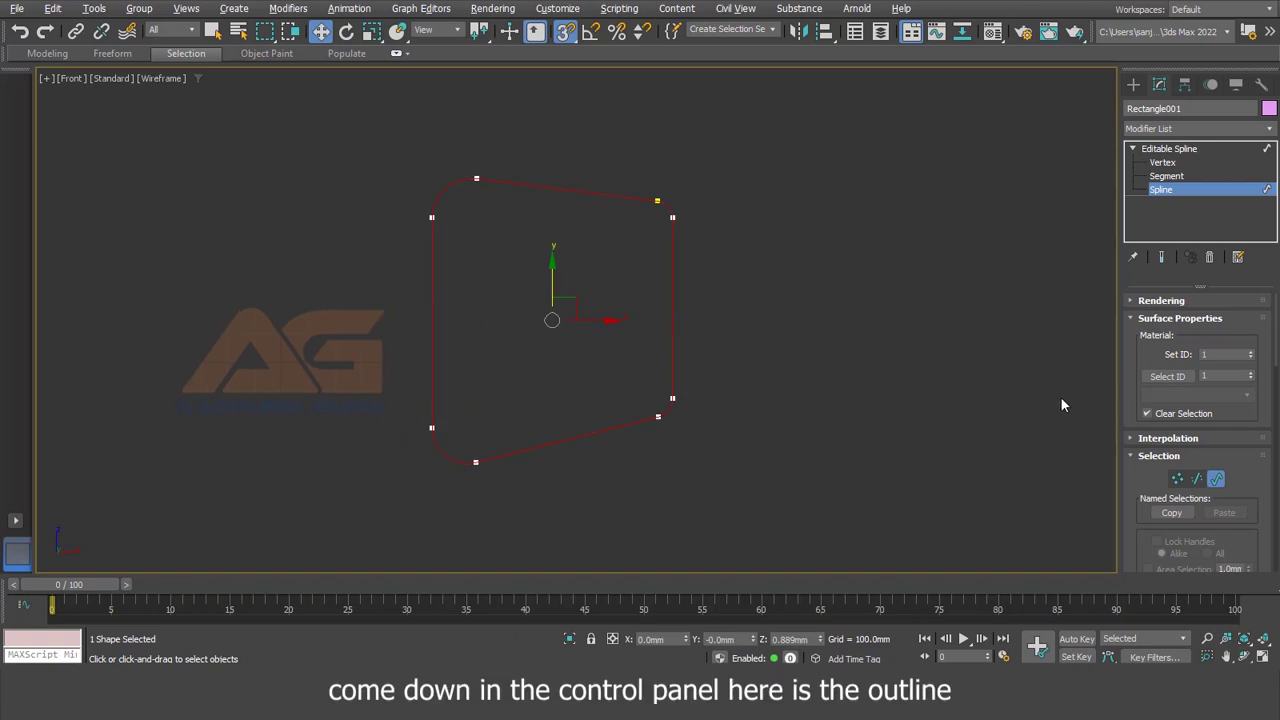
pyautogui.scroll(-1, 1174, 385)
pyautogui.scroll(-4, 1174, 385)
pyautogui.scroll(-2, 1174, 385)
pyautogui.scroll(-2, 1182, 399)
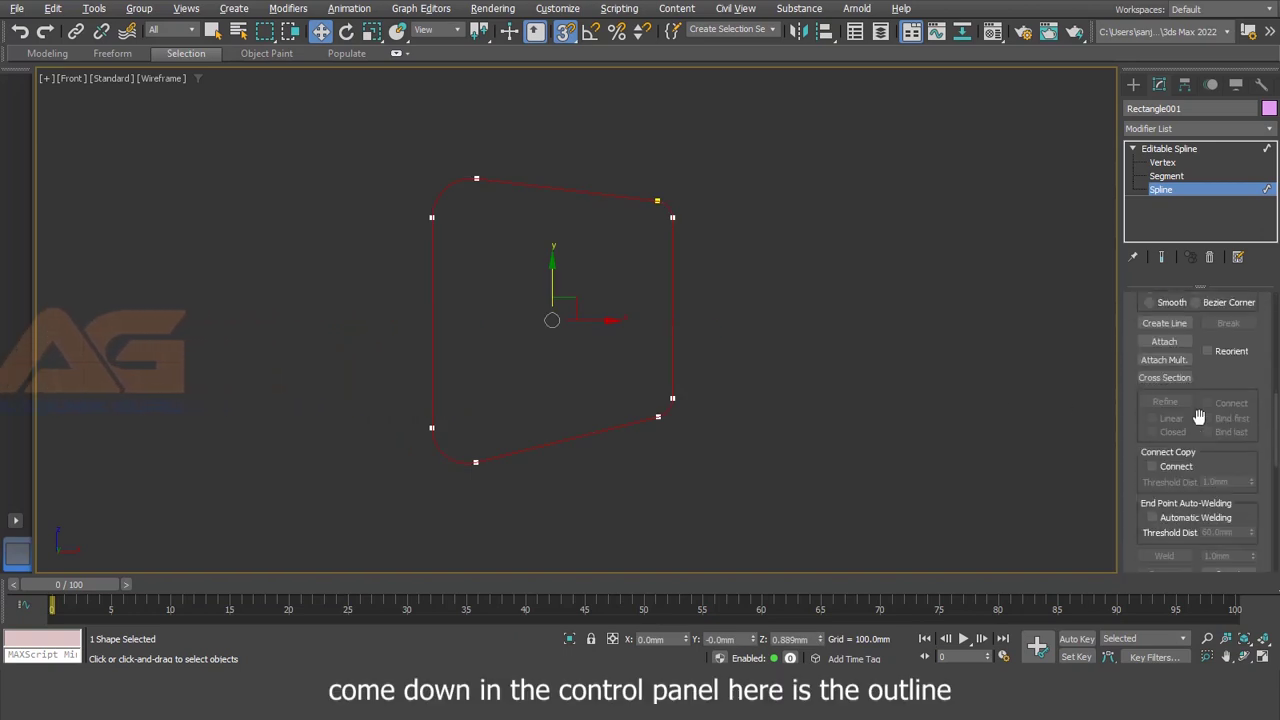
pyautogui.scroll(-2, 1195, 415)
pyautogui.scroll(-2, 1210, 430)
pyautogui.scroll(-2, 1213, 432)
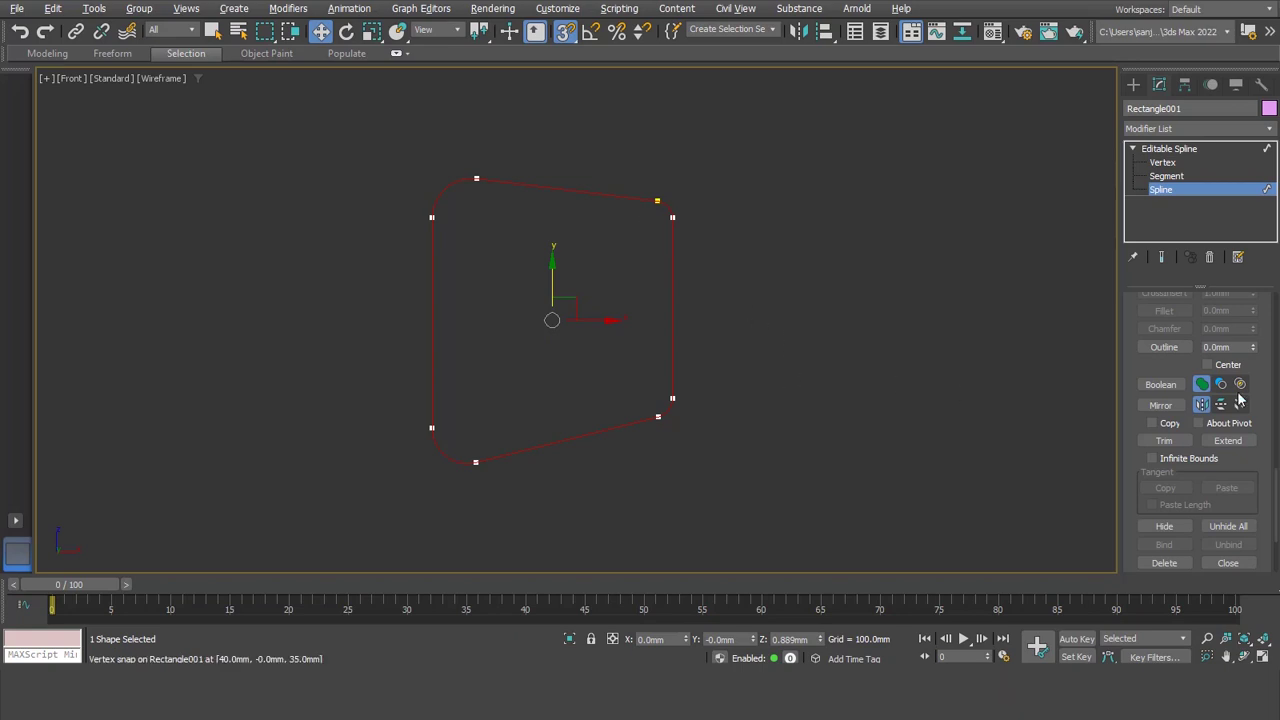
pyautogui.click(1225, 347)
pyautogui.write('10')
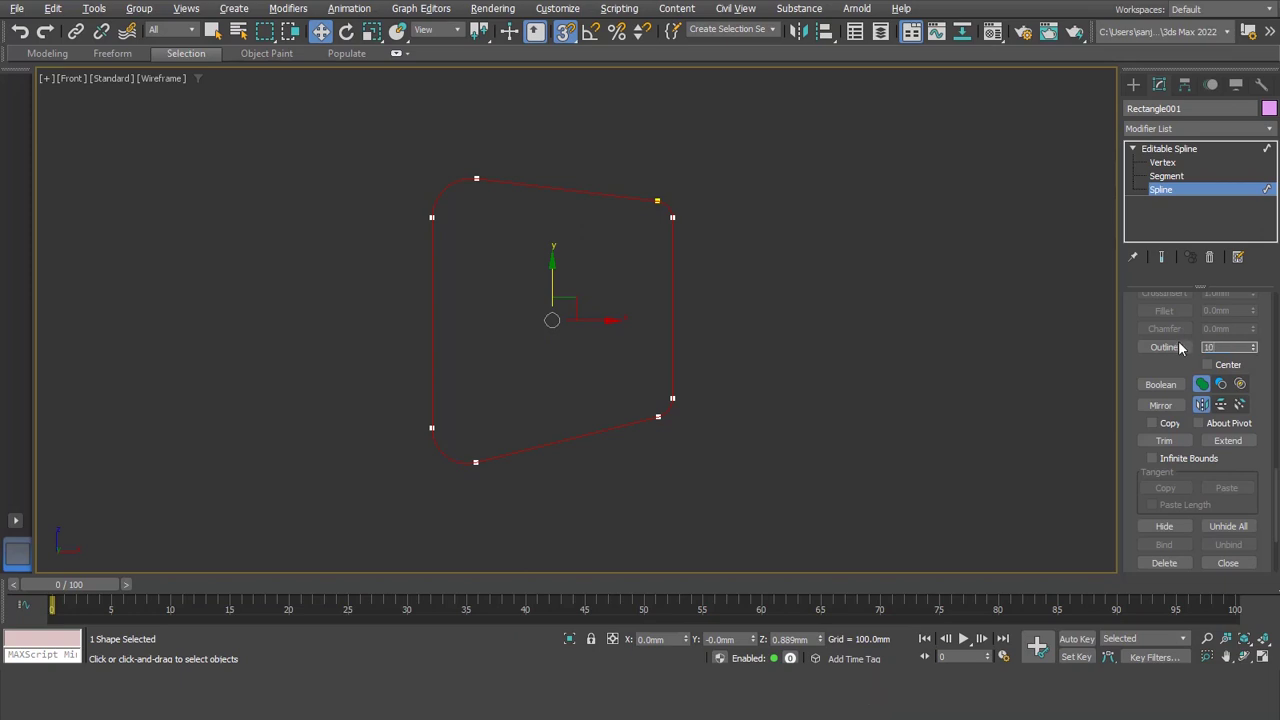
pyautogui.click(1169, 349)
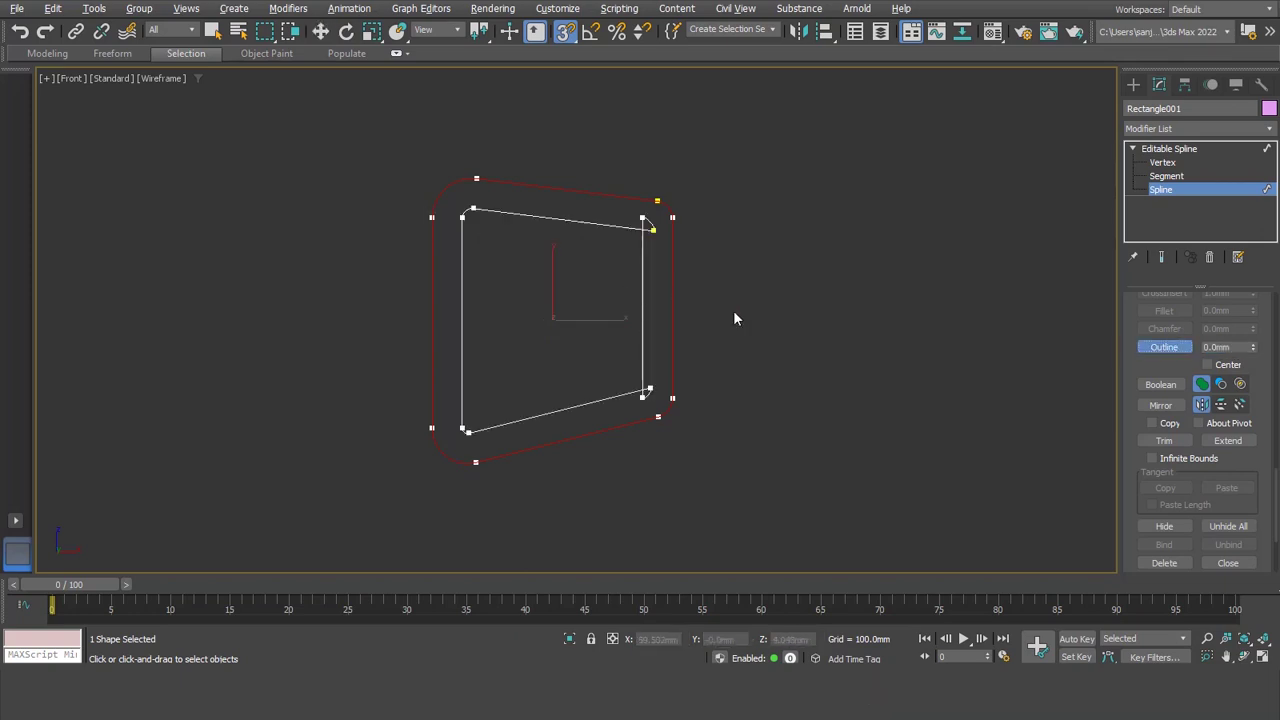
# Delete the inner outline spline and return to object level
pyautogui.scroll(5, 648, 222)
pyautogui.scroll(3, 640, 211)
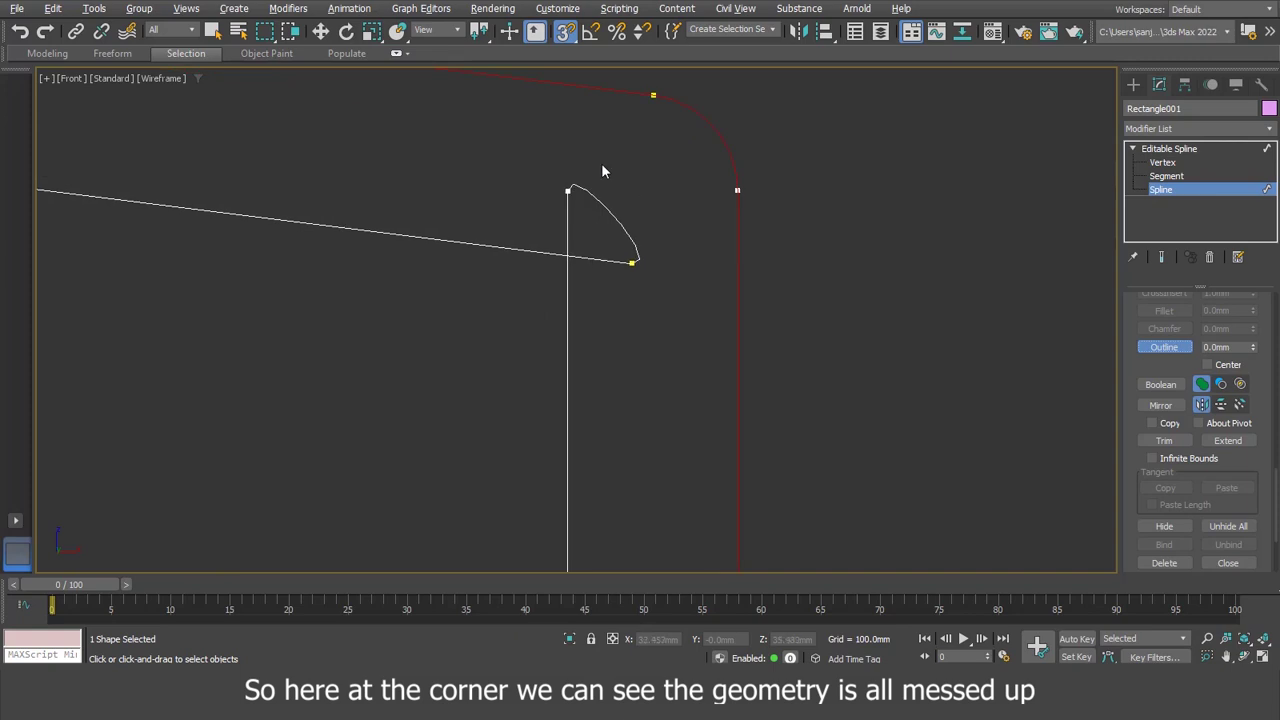
pyautogui.scroll(-5, 630, 290)
pyautogui.scroll(-3, 662, 320)
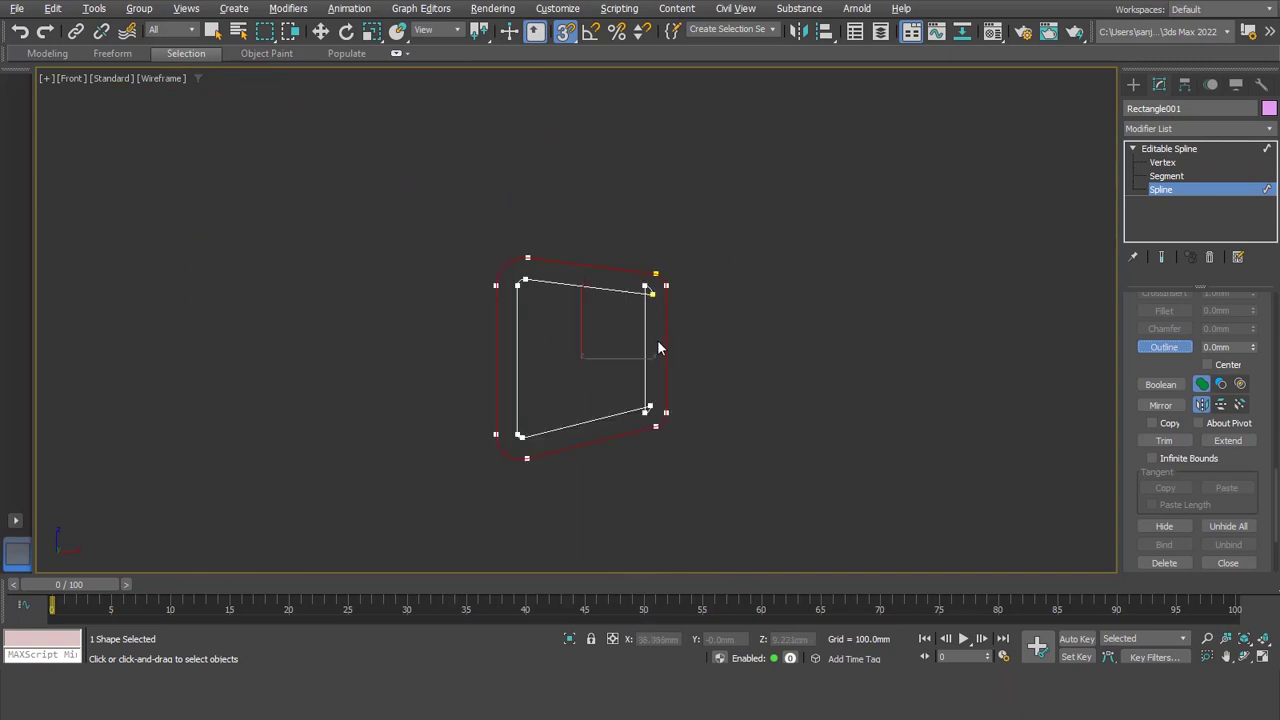
pyautogui.scroll(2, 700, 325)
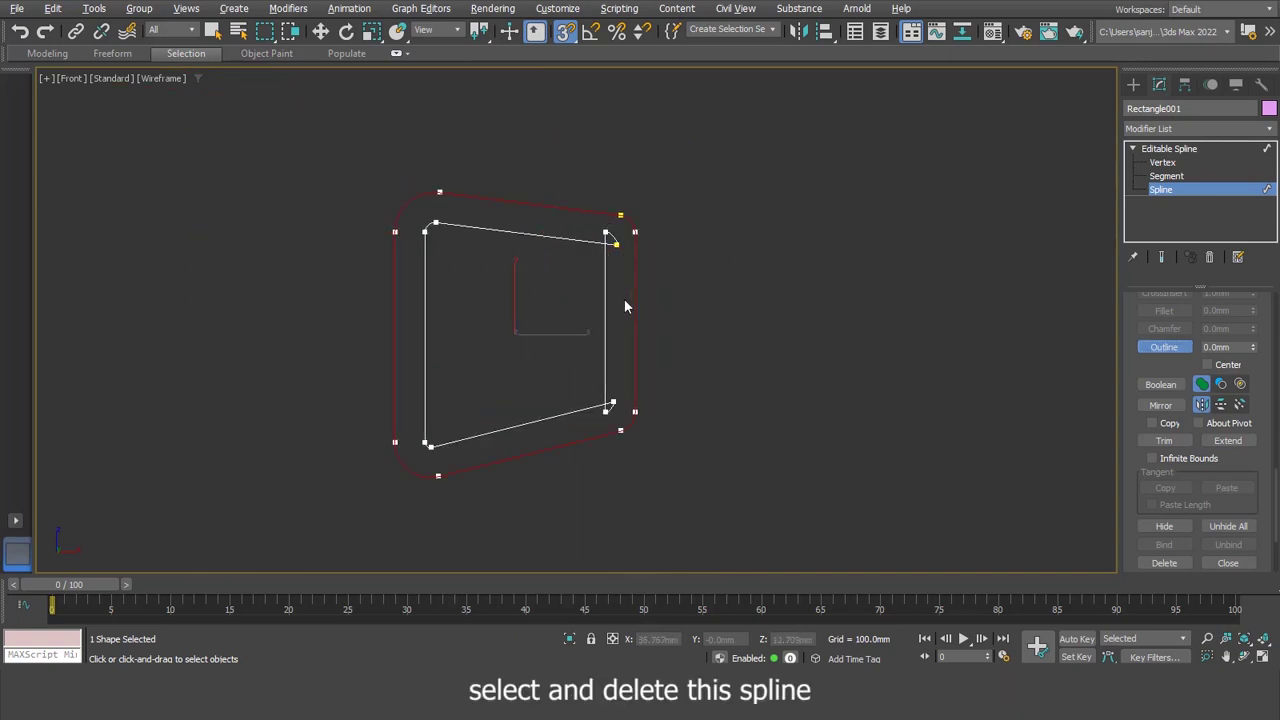
pyautogui.click(600, 318)
pyautogui.press('Delete')
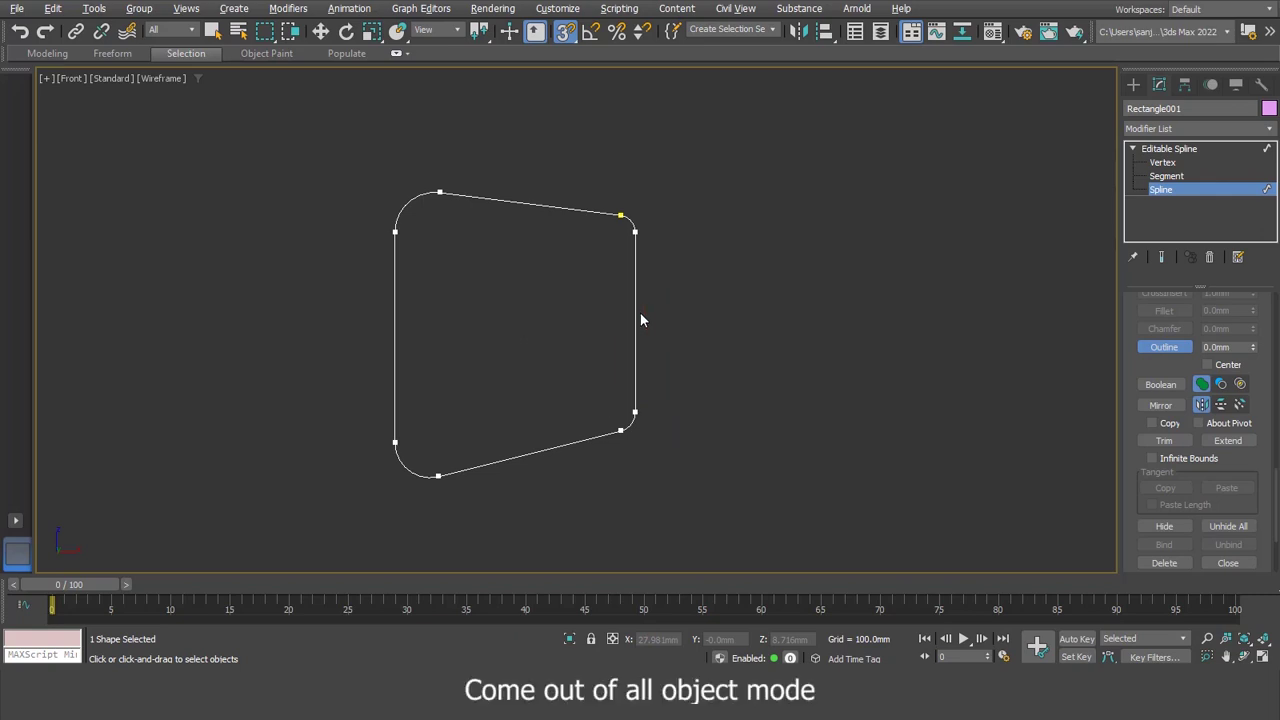
pyautogui.click(1169, 148)
pyautogui.press('w')
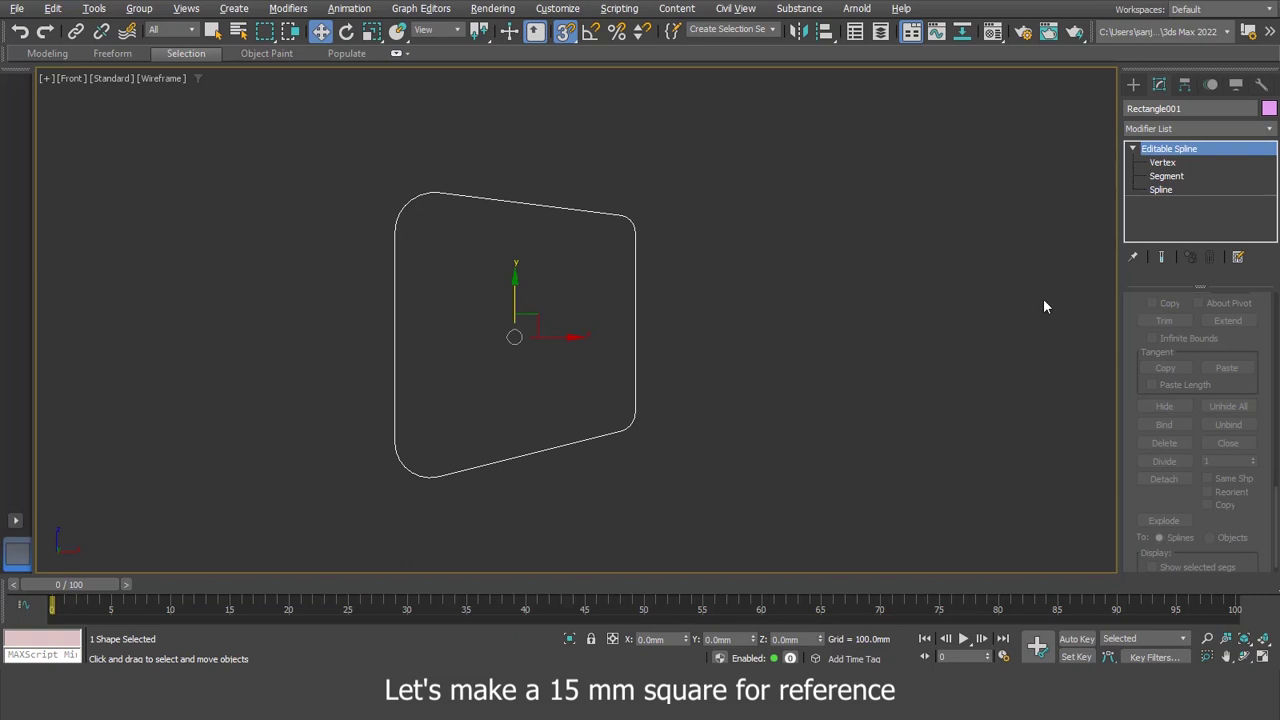
# Draw a rectangle with Length and Width both set to 15 mm
pyautogui.click(1133, 86)
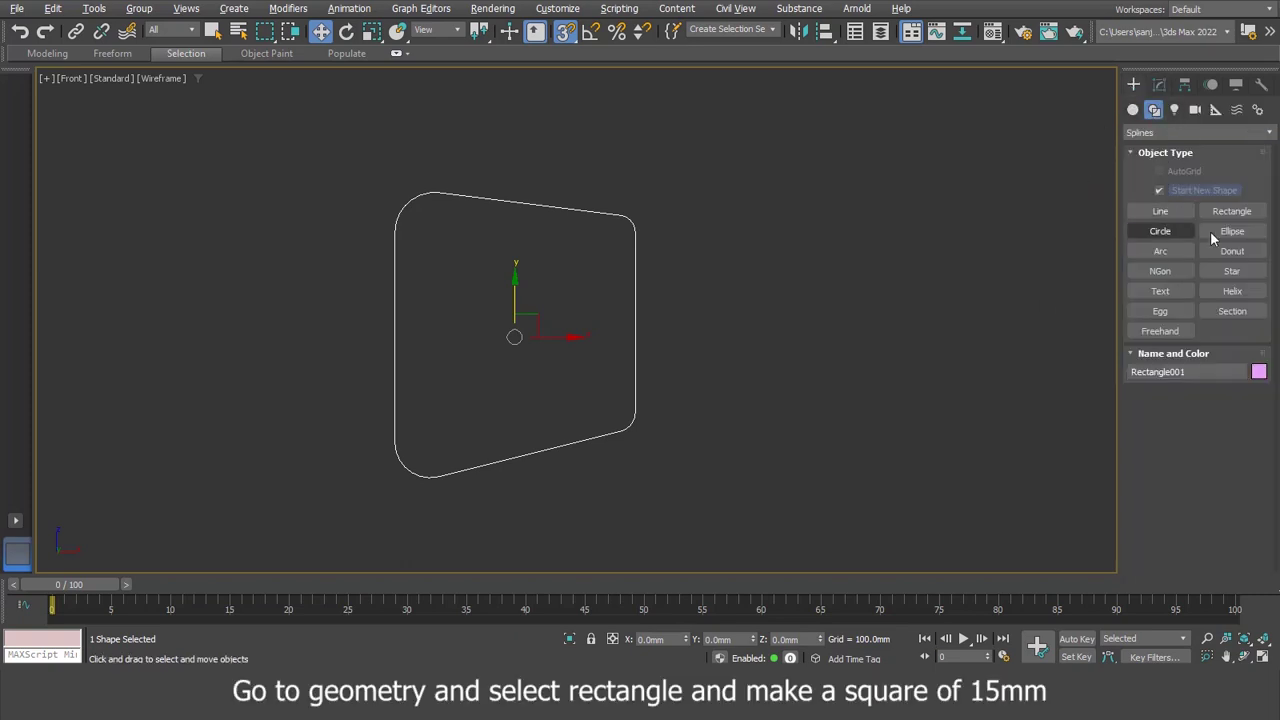
pyautogui.click(1232, 211)
pyautogui.moveTo(817, 263); pyautogui.dragTo(781, 301)
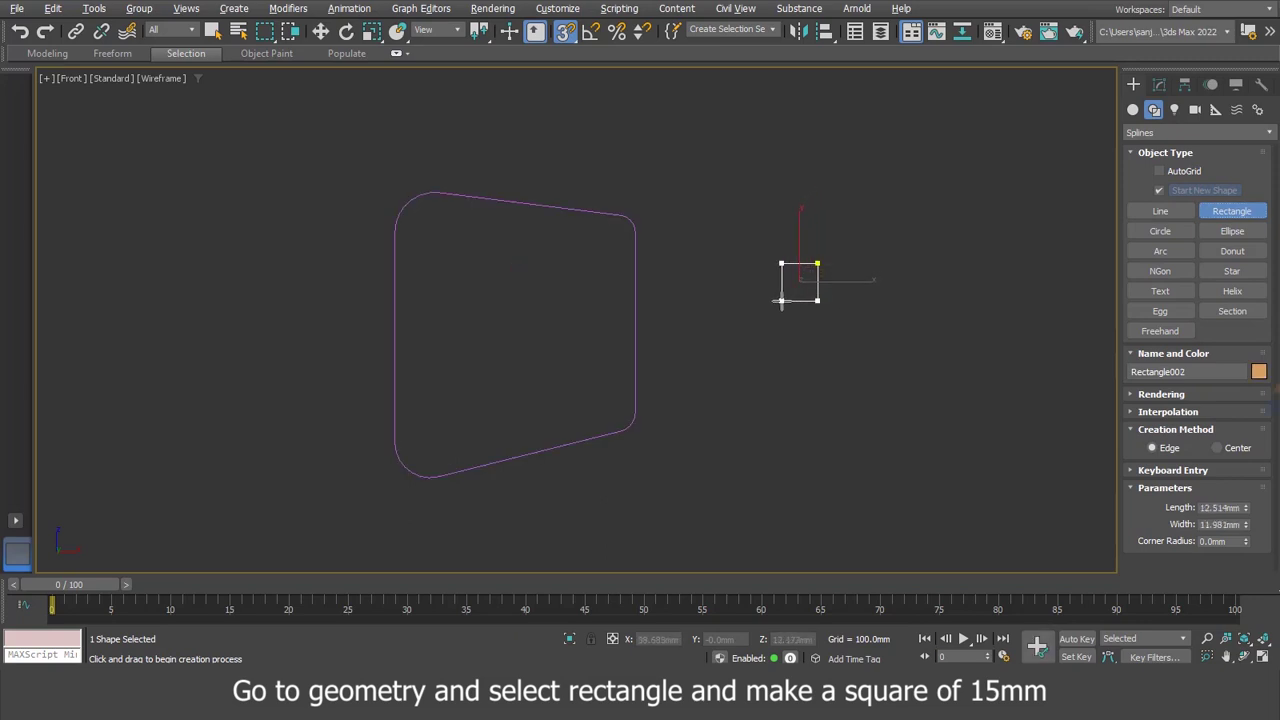
pyautogui.doubleClick(1220, 508)
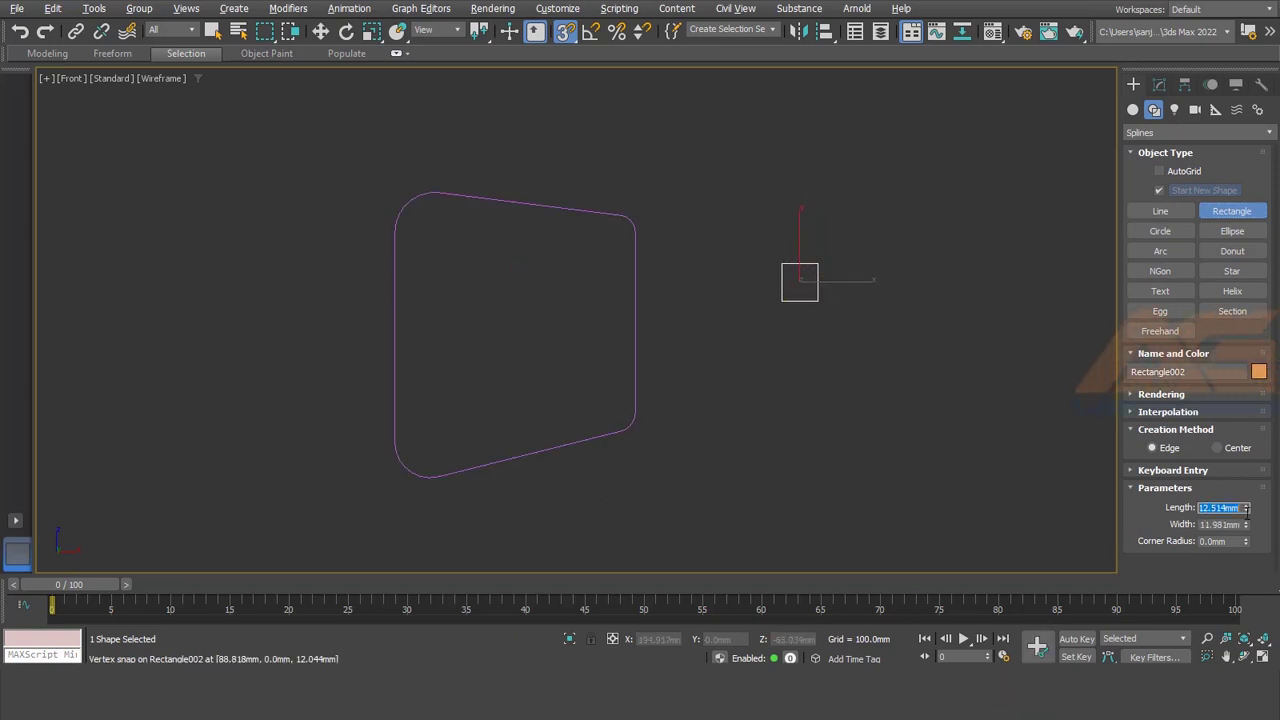
pyautogui.write('15')
pyautogui.press('Tab')
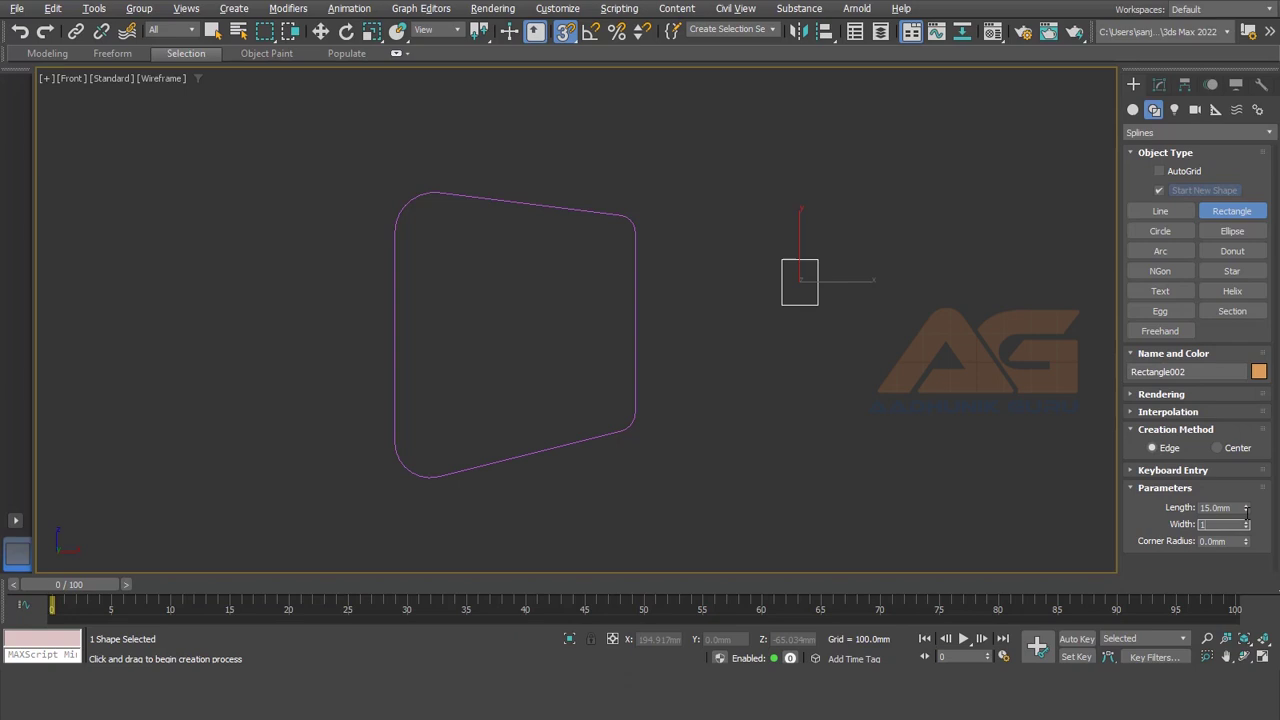
pyautogui.write('15.0mm')
pyautogui.press('Return')
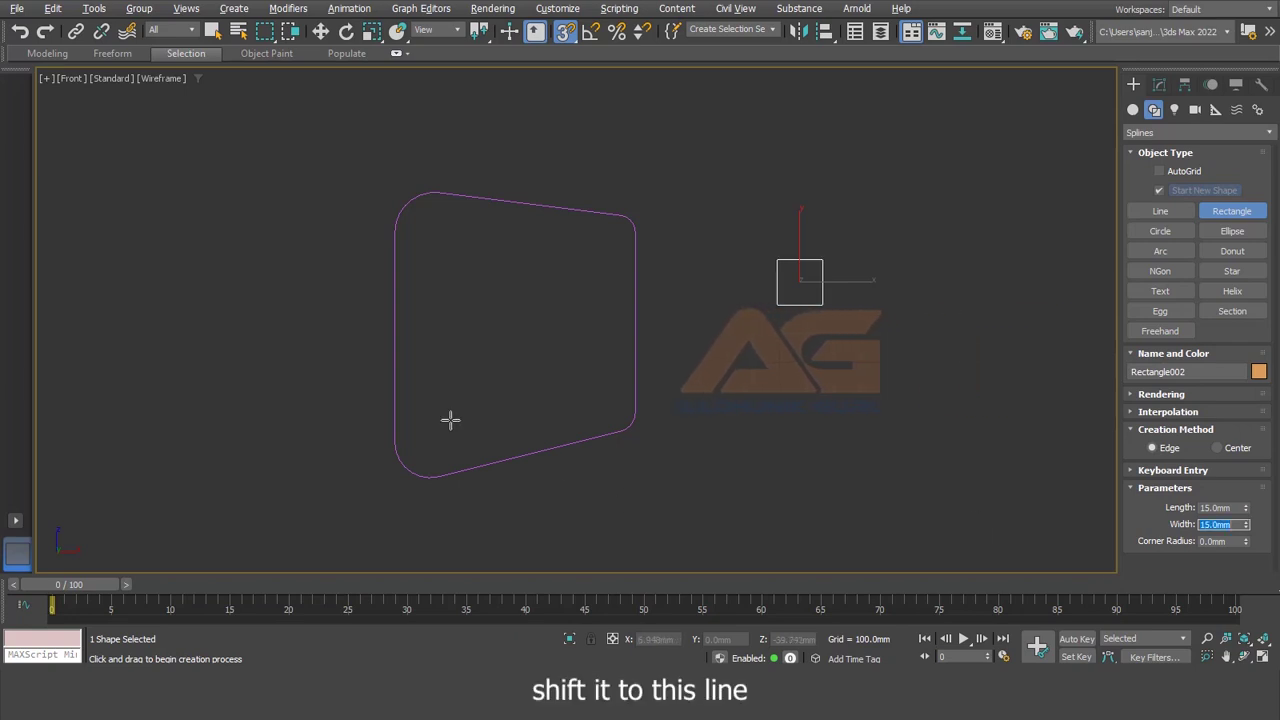
# Snap the 15 mm square inside the outline against its left edge
pyautogui.click(320, 31)
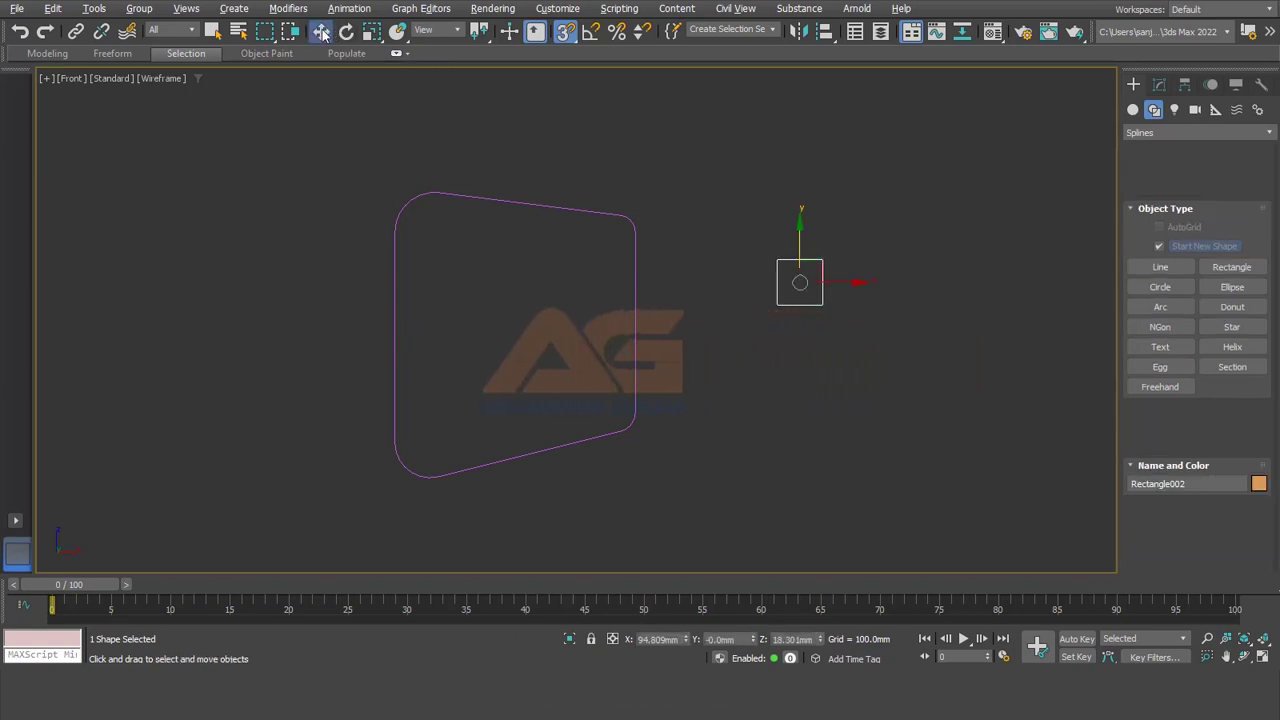
pyautogui.moveTo(808, 277); pyautogui.dragTo(568, 322)
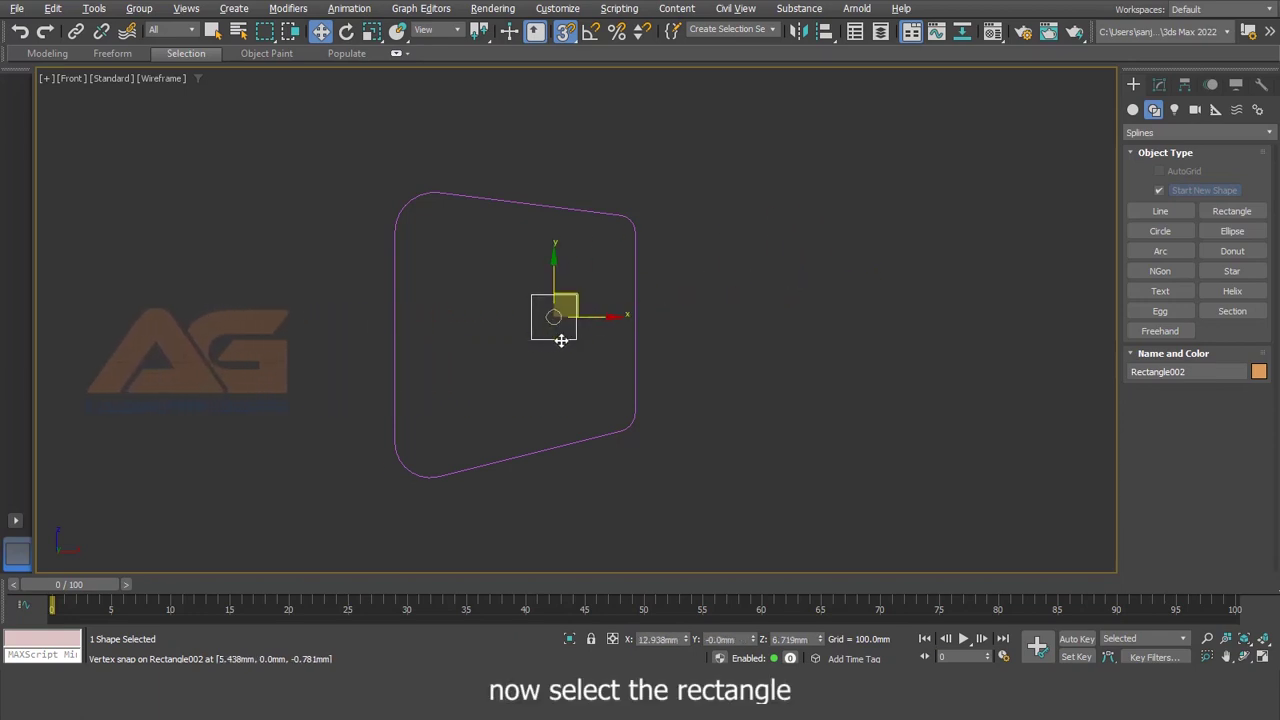
pyautogui.moveTo(531, 340)
pyautogui.mouseDown()
pyautogui.moveTo(406, 385)
pyautogui.moveTo(394, 431)
pyautogui.mouseUp()
# Shift-scale the outline spline down into a smaller inner copy
pyautogui.click(600, 211)
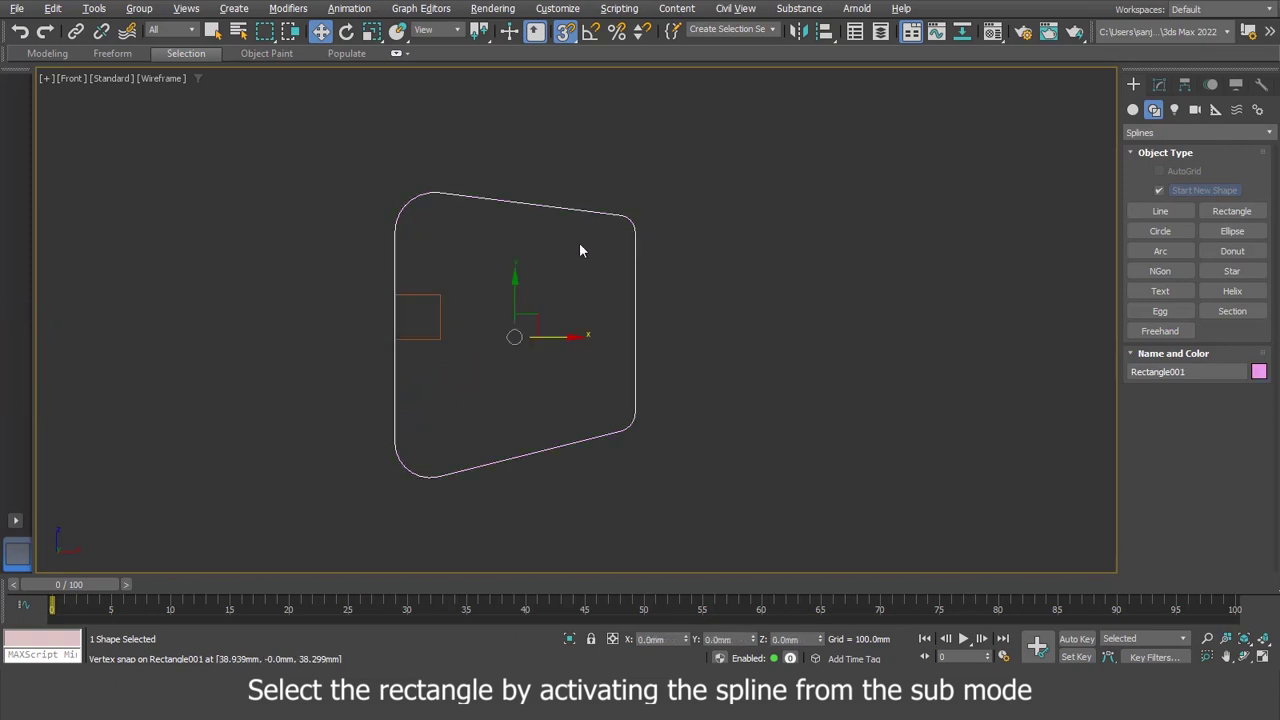
pyautogui.click(1159, 84)
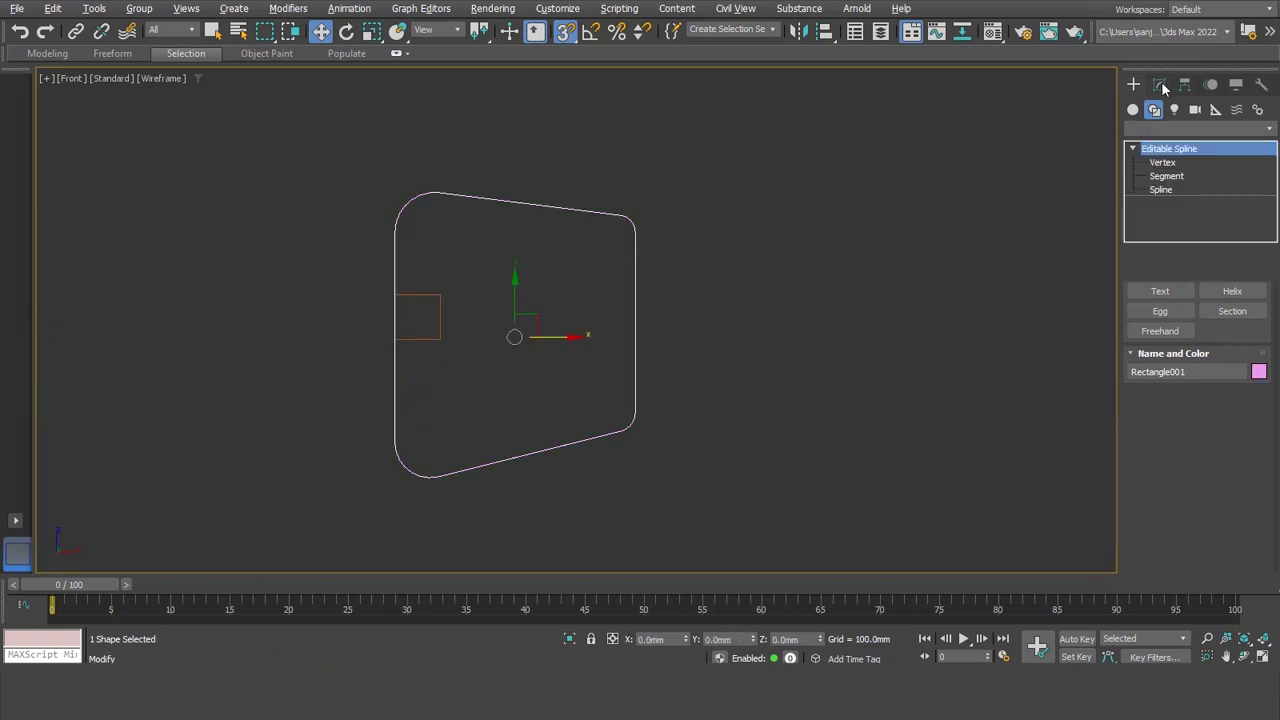
pyautogui.click(1159, 190)
pyautogui.moveTo(592, 368); pyautogui.dragTo(588, 376)
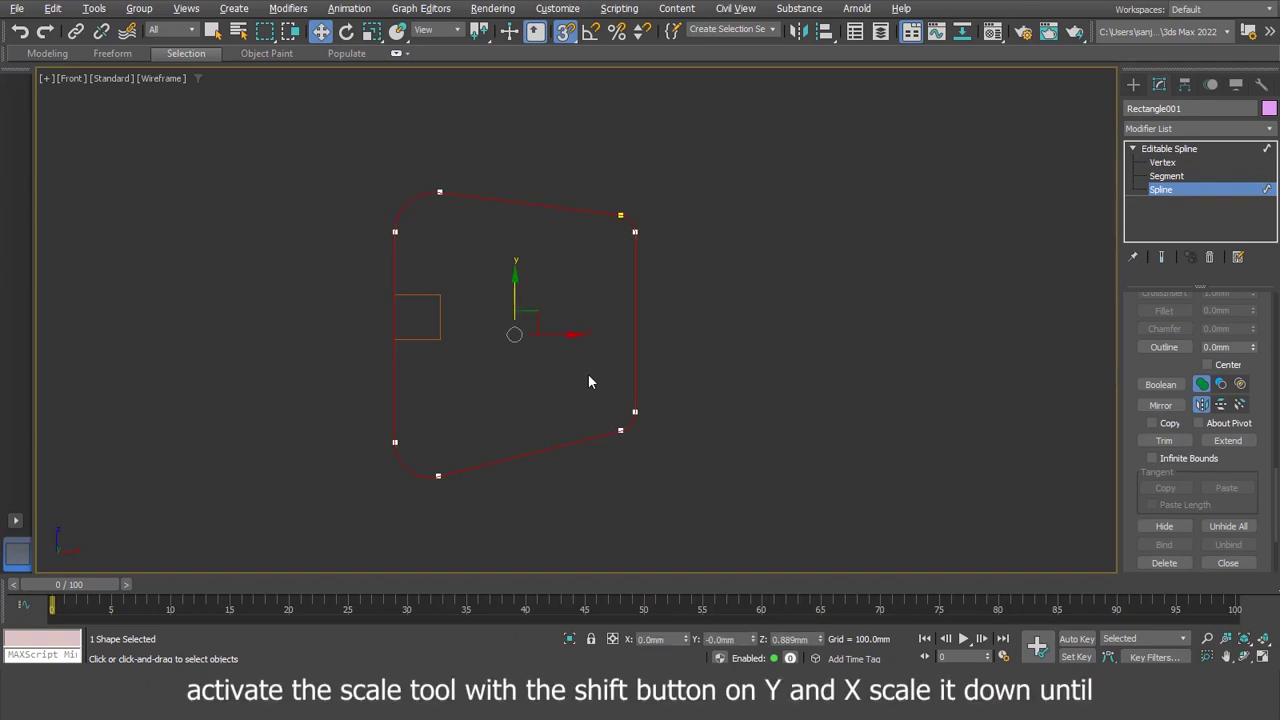
pyautogui.click(370, 31)
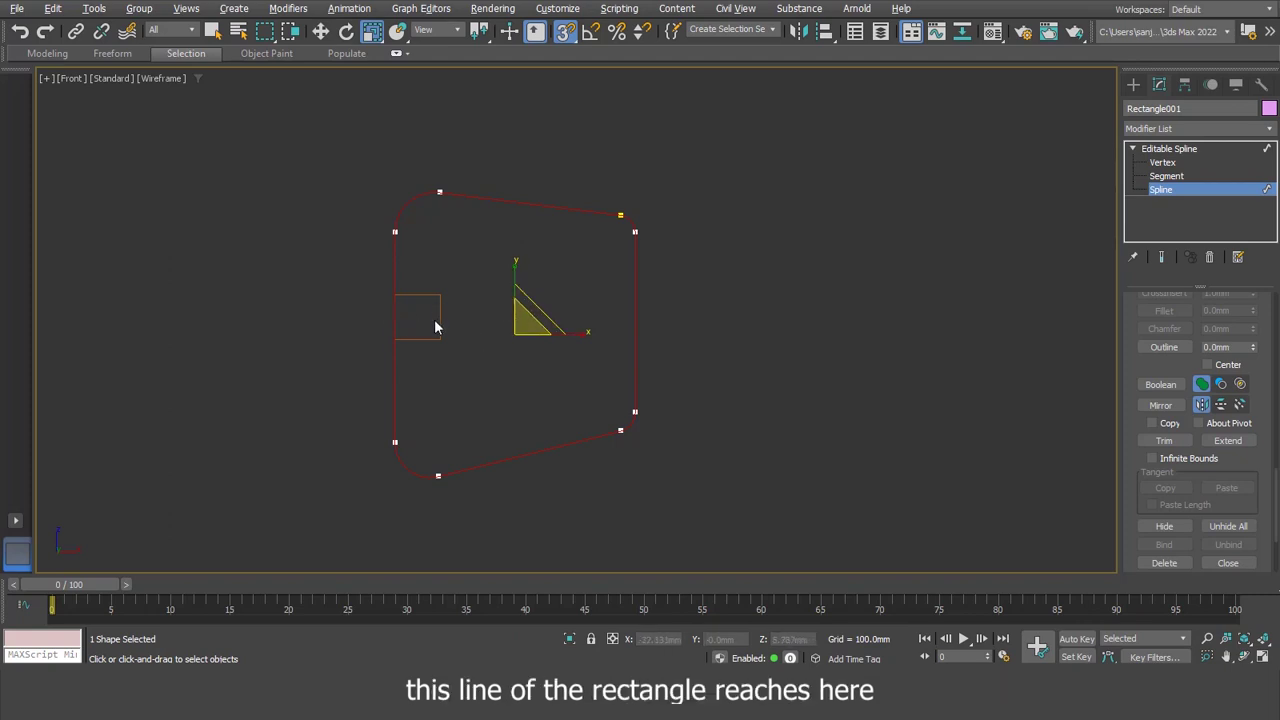
pyautogui.moveTo(531, 298); pyautogui.dragTo(502, 367)
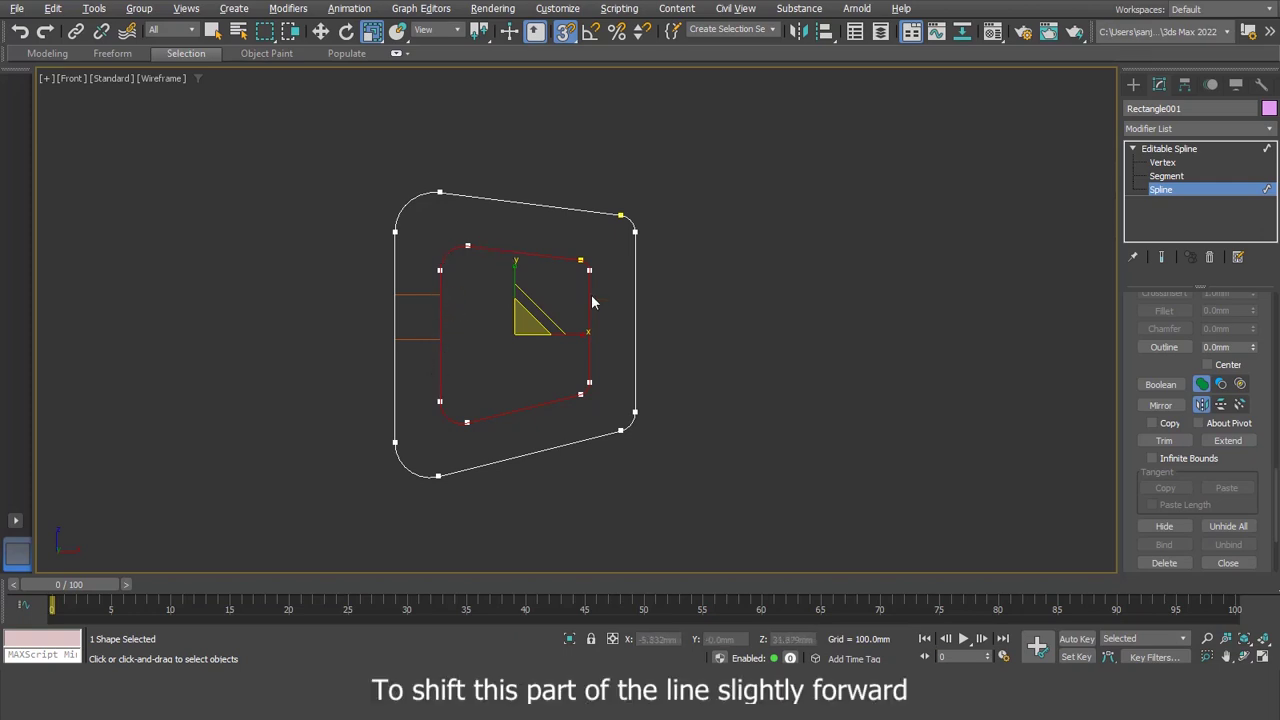
# Move the inner outline's four left vertices slightly right
pyautogui.click(1162, 163)
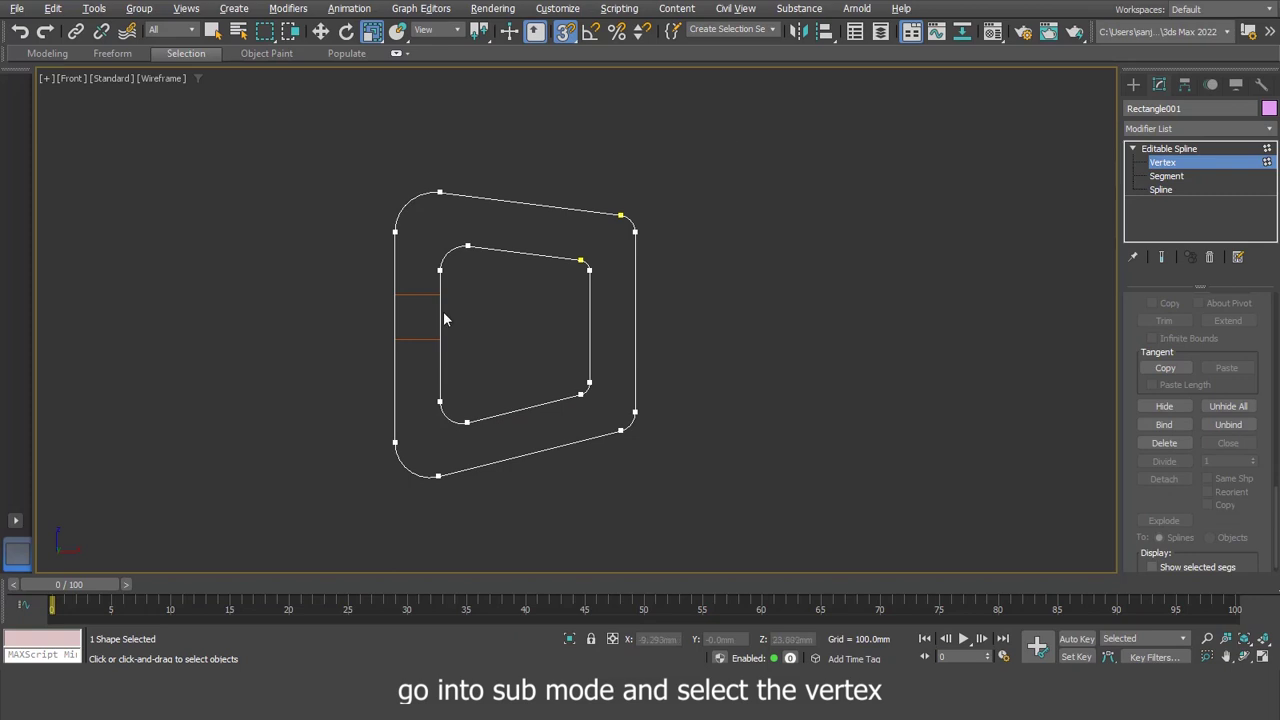
pyautogui.press('w')
pyautogui.moveTo(420, 230); pyautogui.dragTo(485, 435)
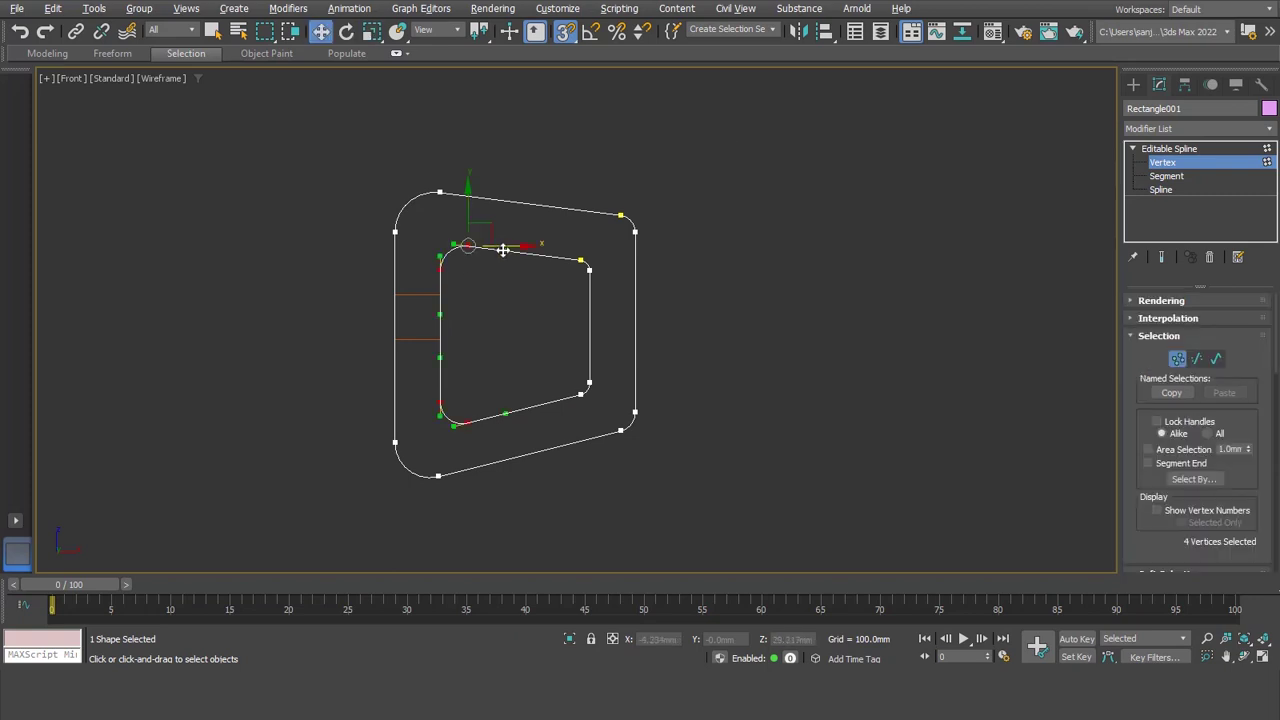
pyautogui.moveTo(499, 245); pyautogui.dragTo(478, 272)
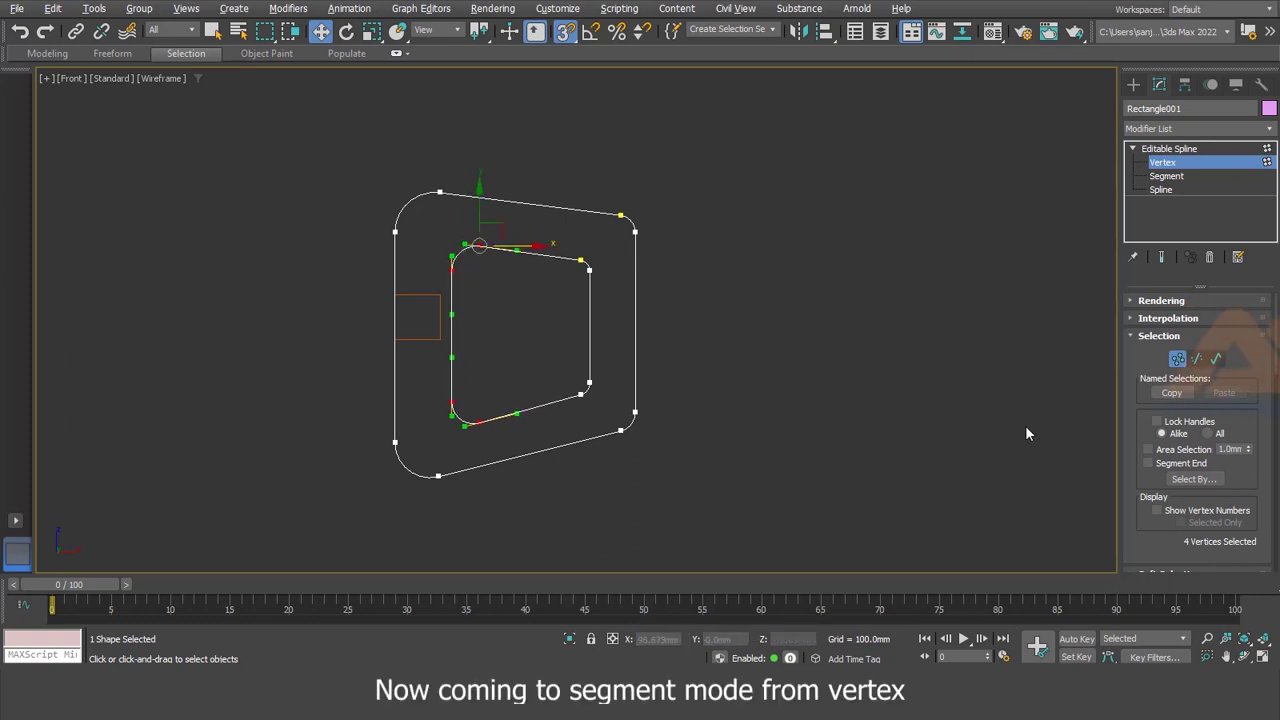
# Divide the inner outline's left segment with a Divide value of 3
pyautogui.press('2')
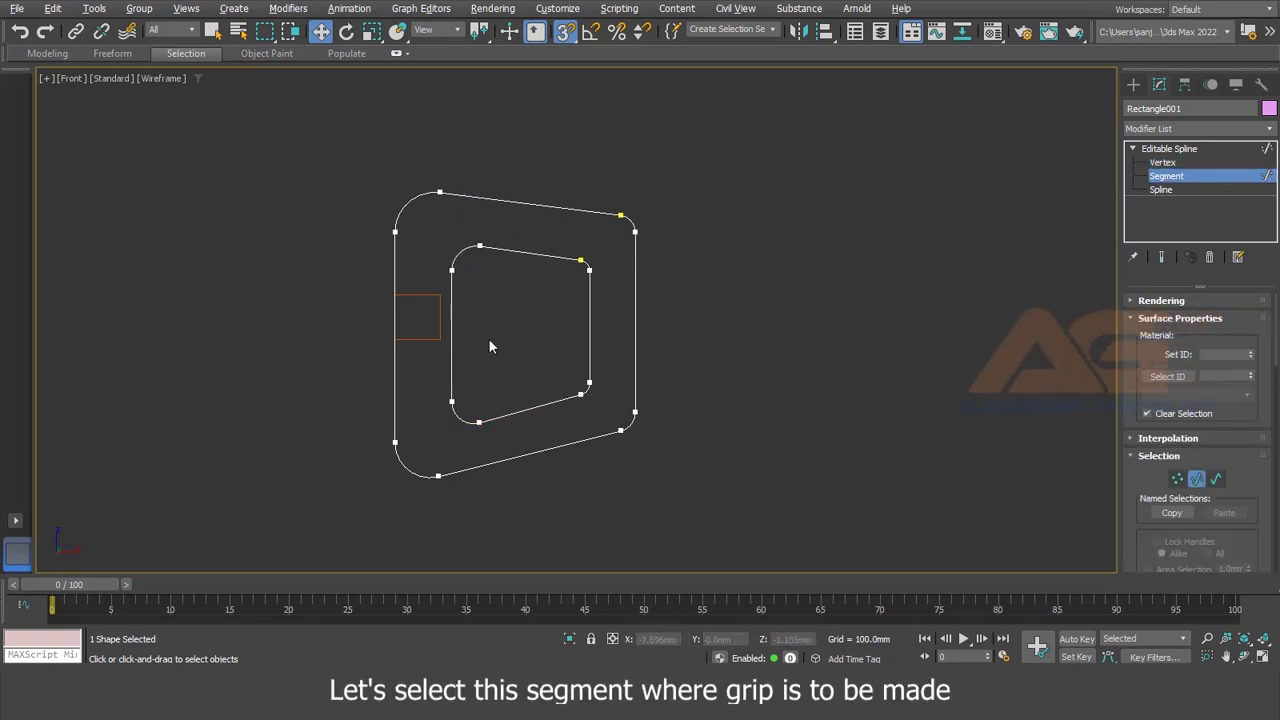
pyautogui.click(450, 352)
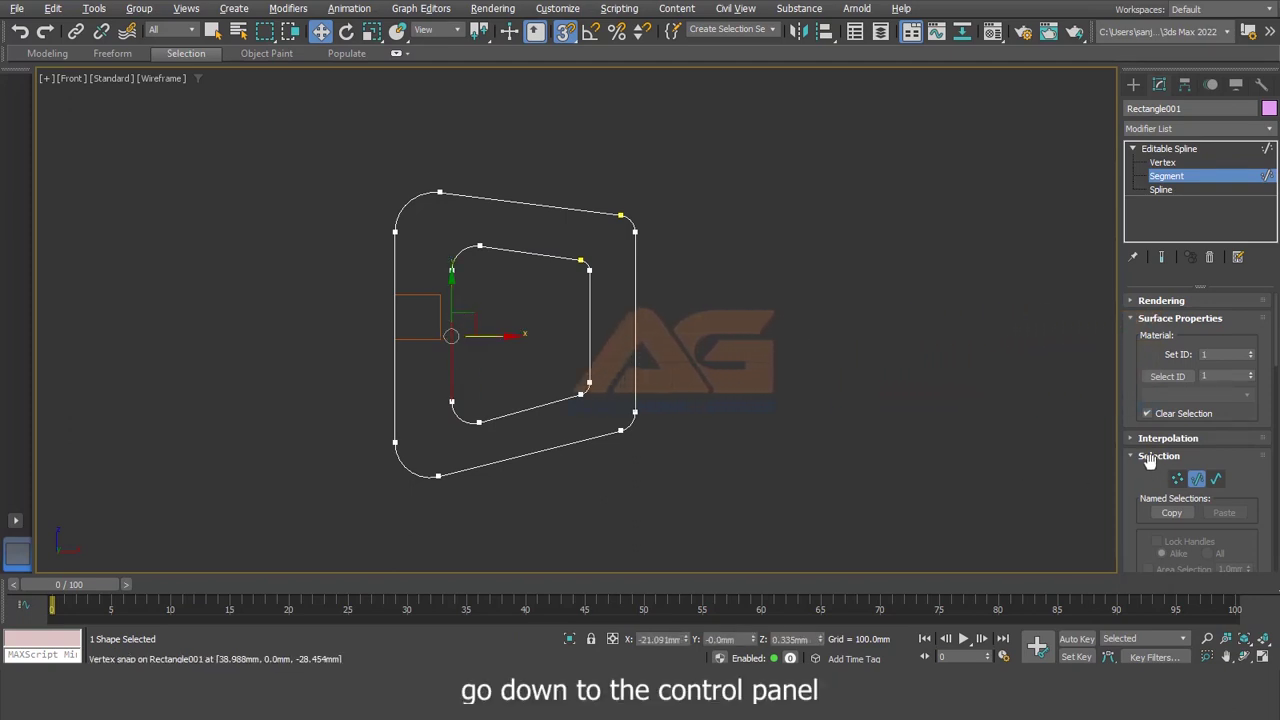
pyautogui.scroll(-10, 1160, 460)
pyautogui.scroll(-3, 1163, 456)
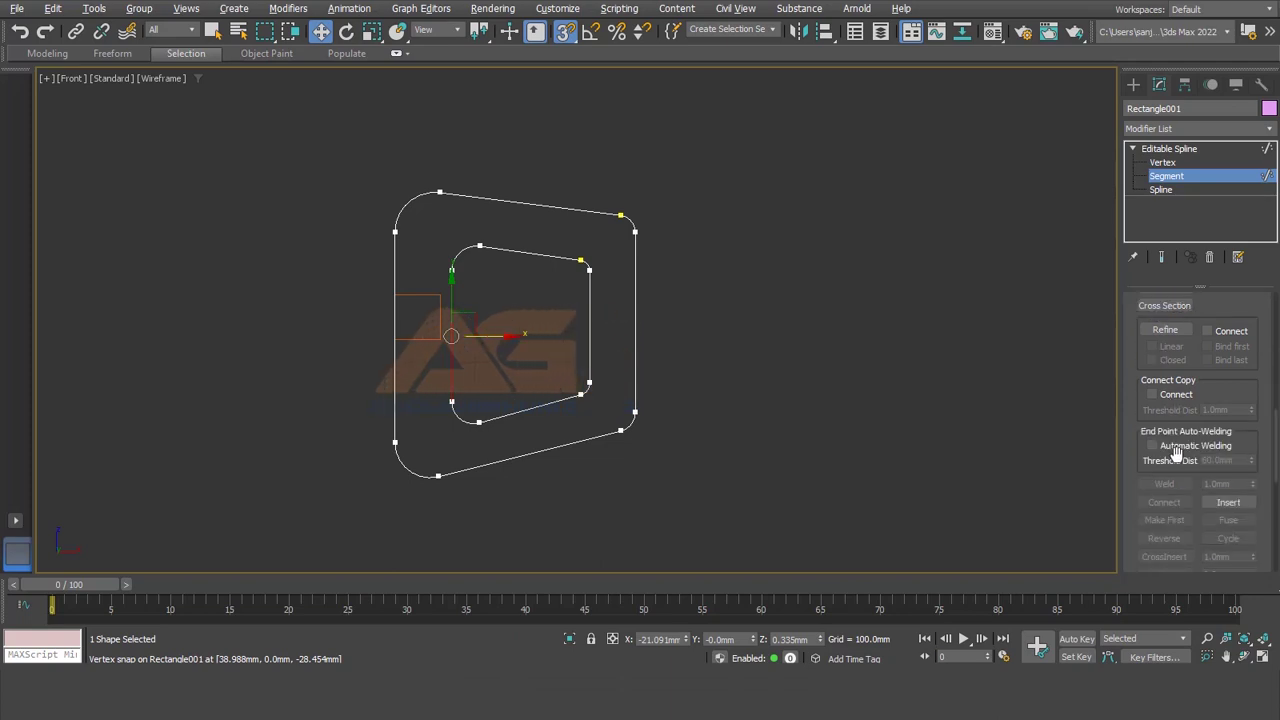
pyautogui.scroll(-3, 1170, 455)
pyautogui.scroll(-3, 1177, 455)
pyautogui.scroll(-2, 1177, 460)
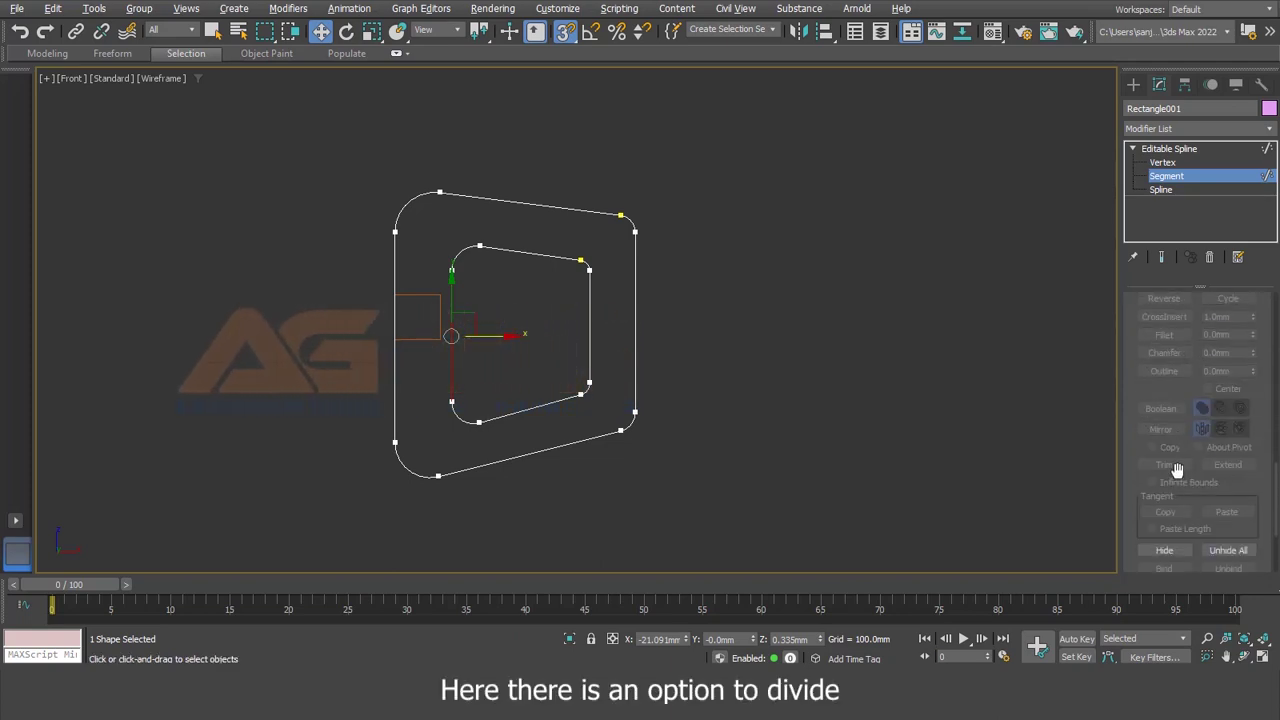
pyautogui.scroll(-3, 1175, 463)
pyautogui.scroll(-3, 1165, 475)
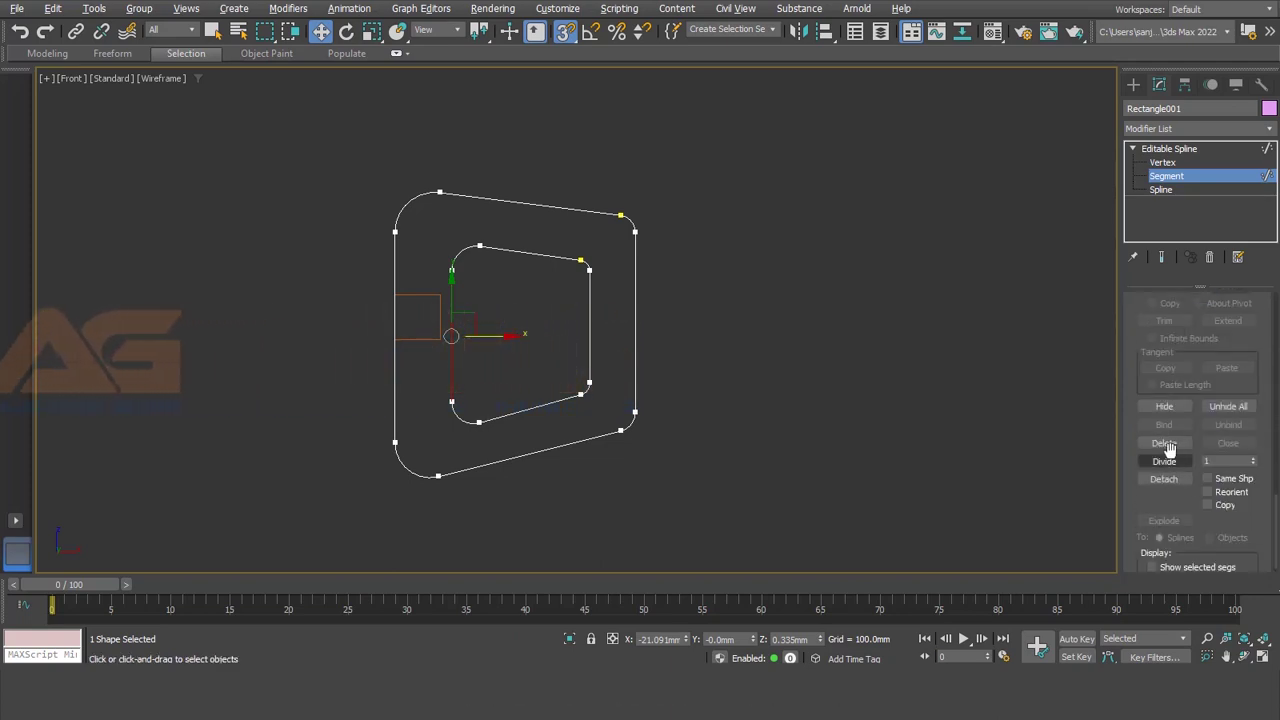
pyautogui.click(1208, 461)
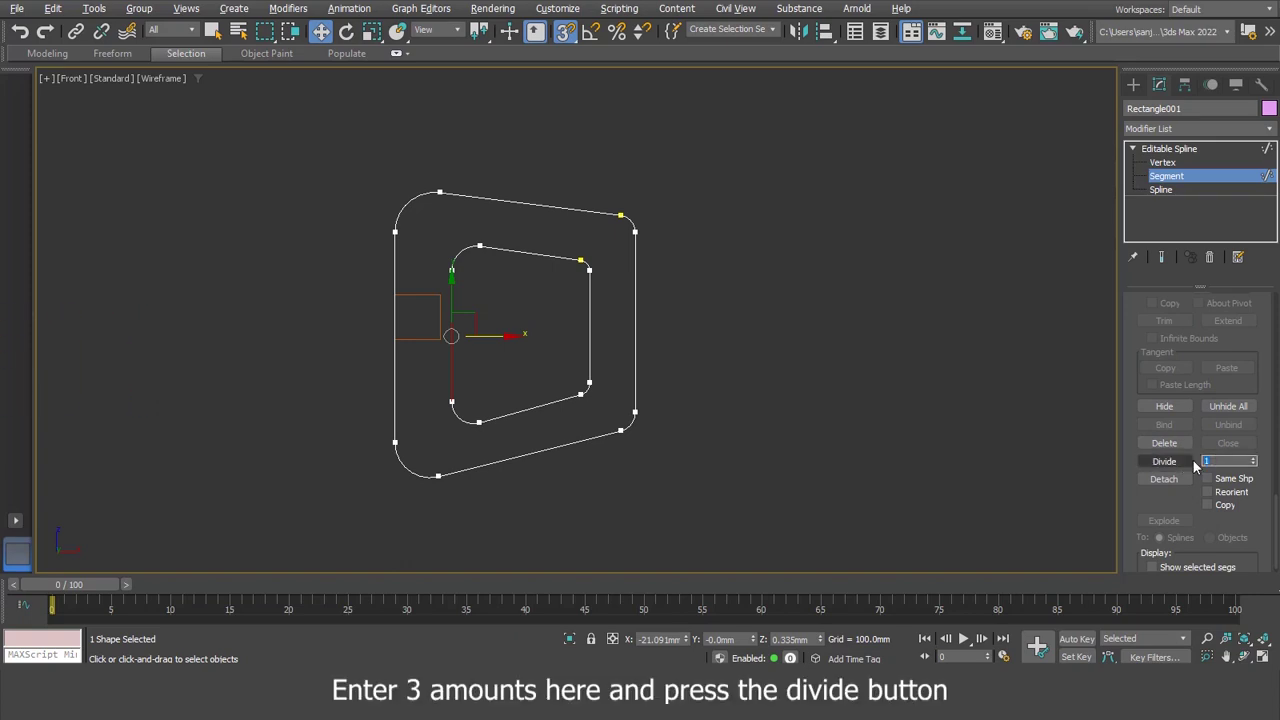
pyautogui.write('3')
pyautogui.click(1175, 461)
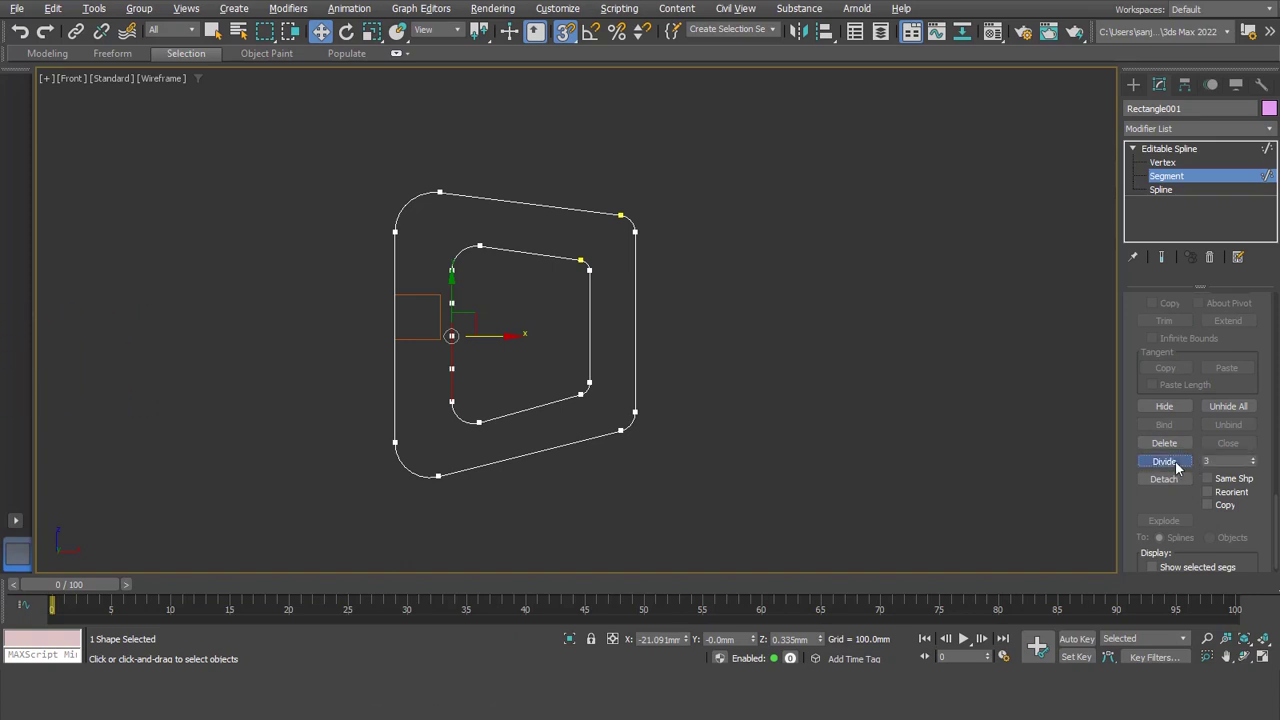
pyautogui.click(563, 332)
pyautogui.scroll(2, 519, 333)
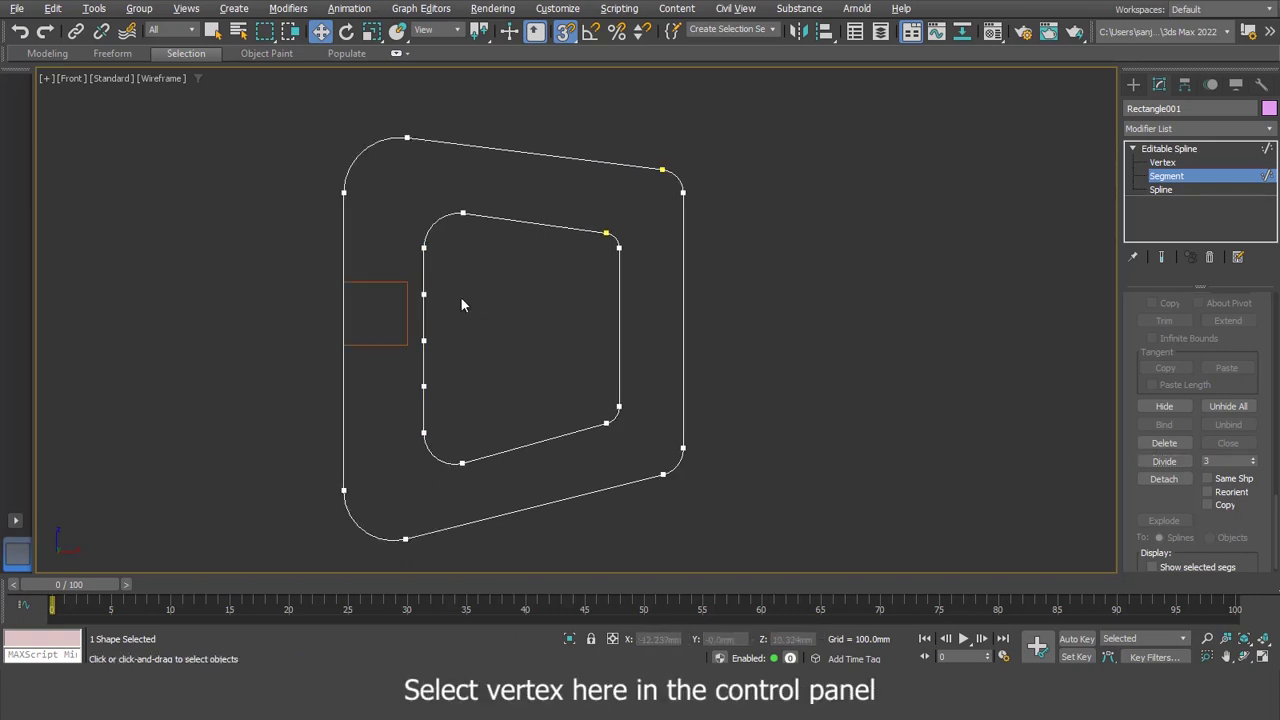
# With Snap off, pull two new inner left-edge vertices left to form the grip curve
pyautogui.click(417, 320)
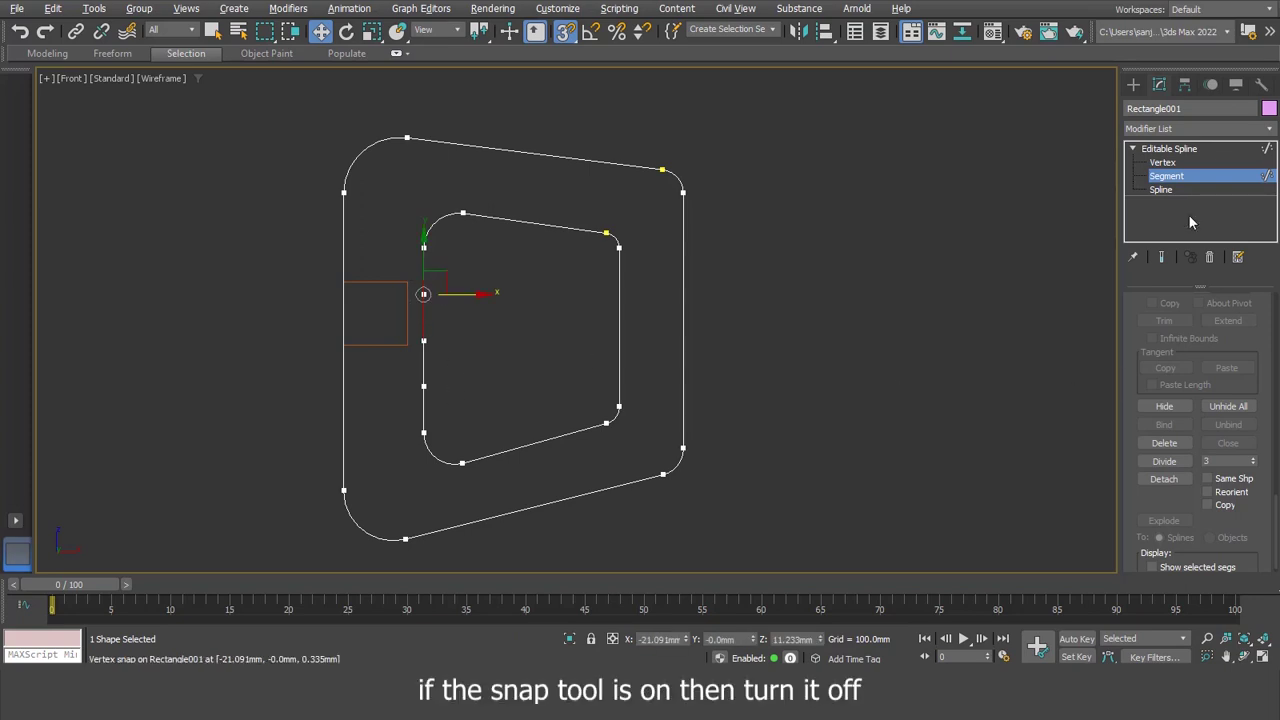
pyautogui.click(1162, 162)
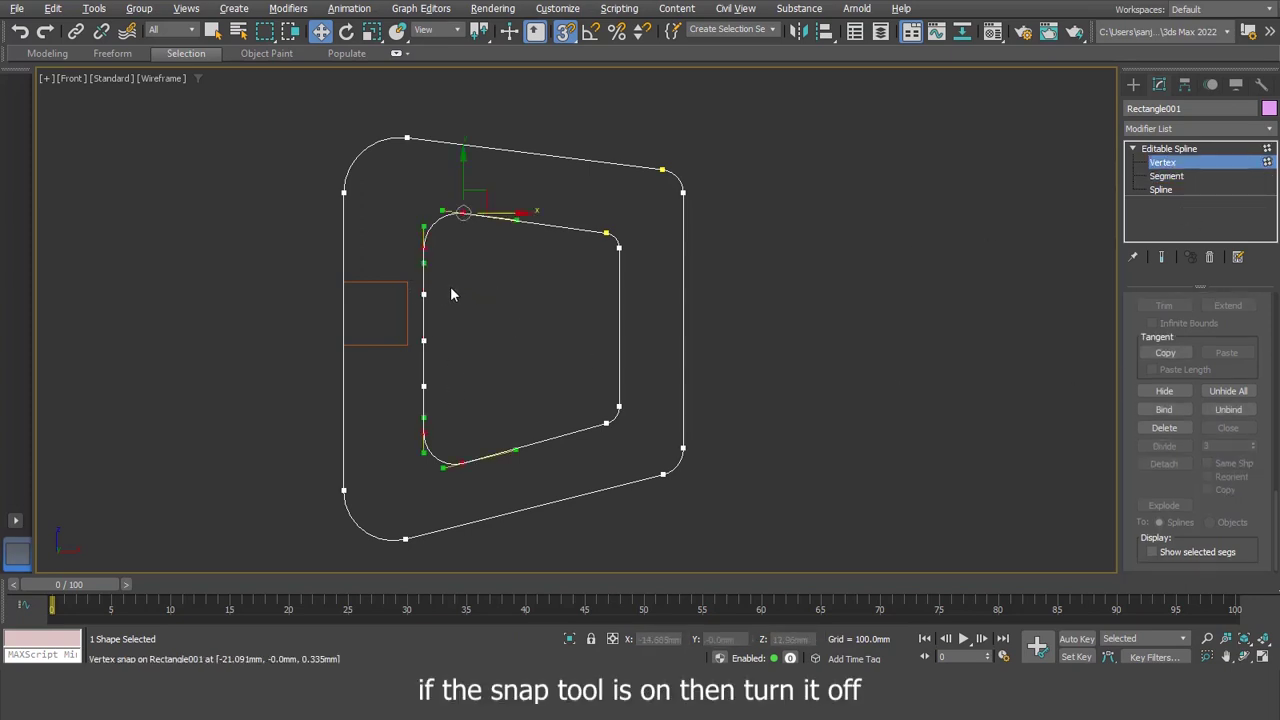
pyautogui.click(424, 294)
pyautogui.click(563, 33)
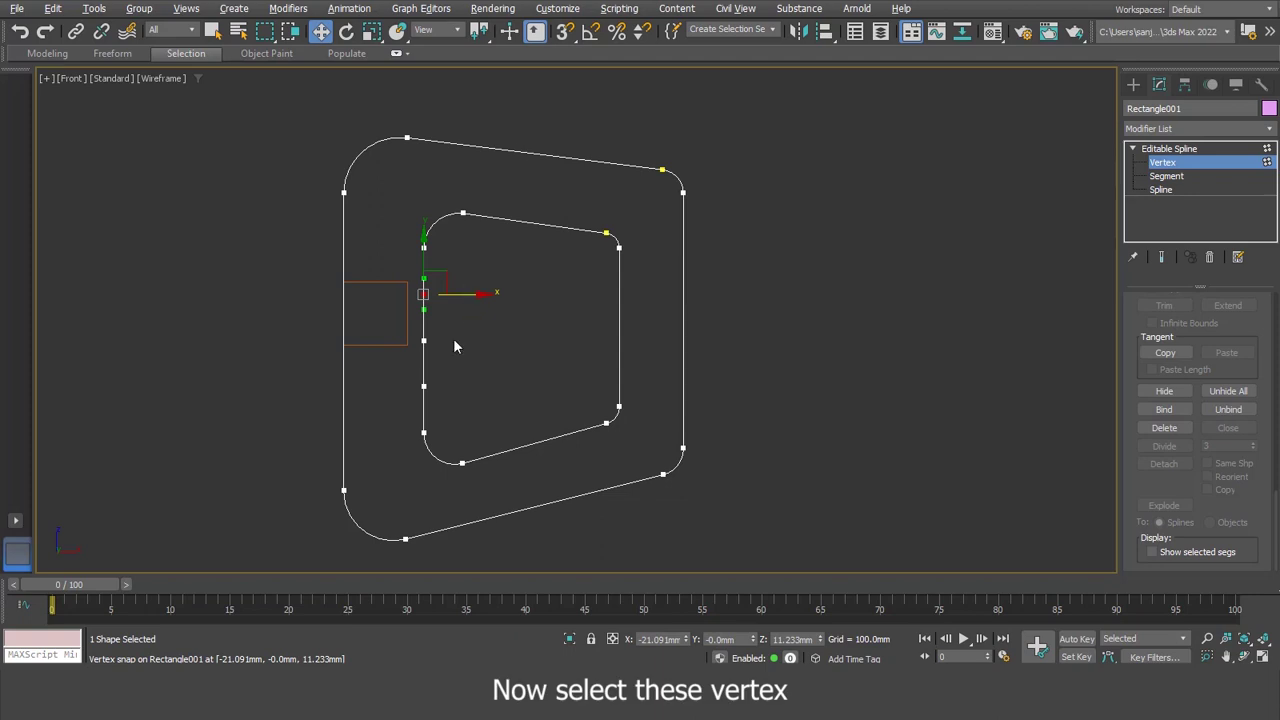
pyautogui.click(424, 386)
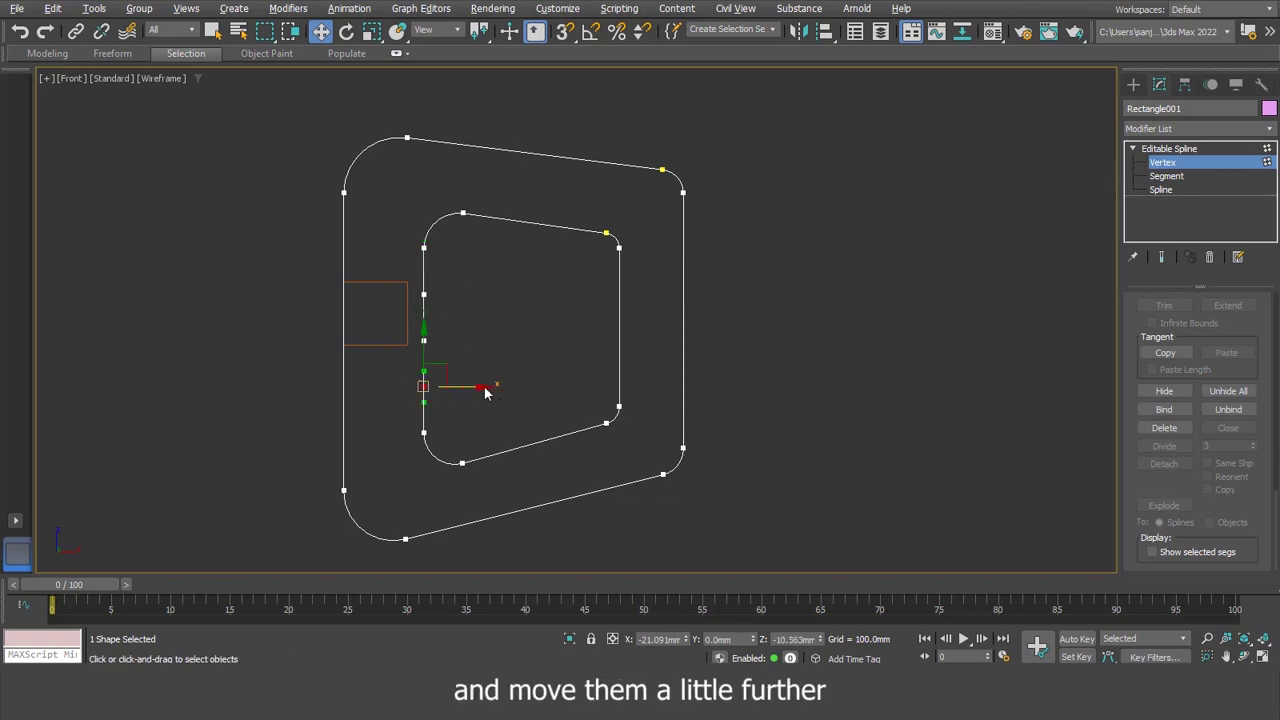
pyautogui.keyDown('ctrl'); pyautogui.click(424, 294); pyautogui.keyUp('ctrl')
pyautogui.moveTo(465, 292); pyautogui.dragTo(454, 313)
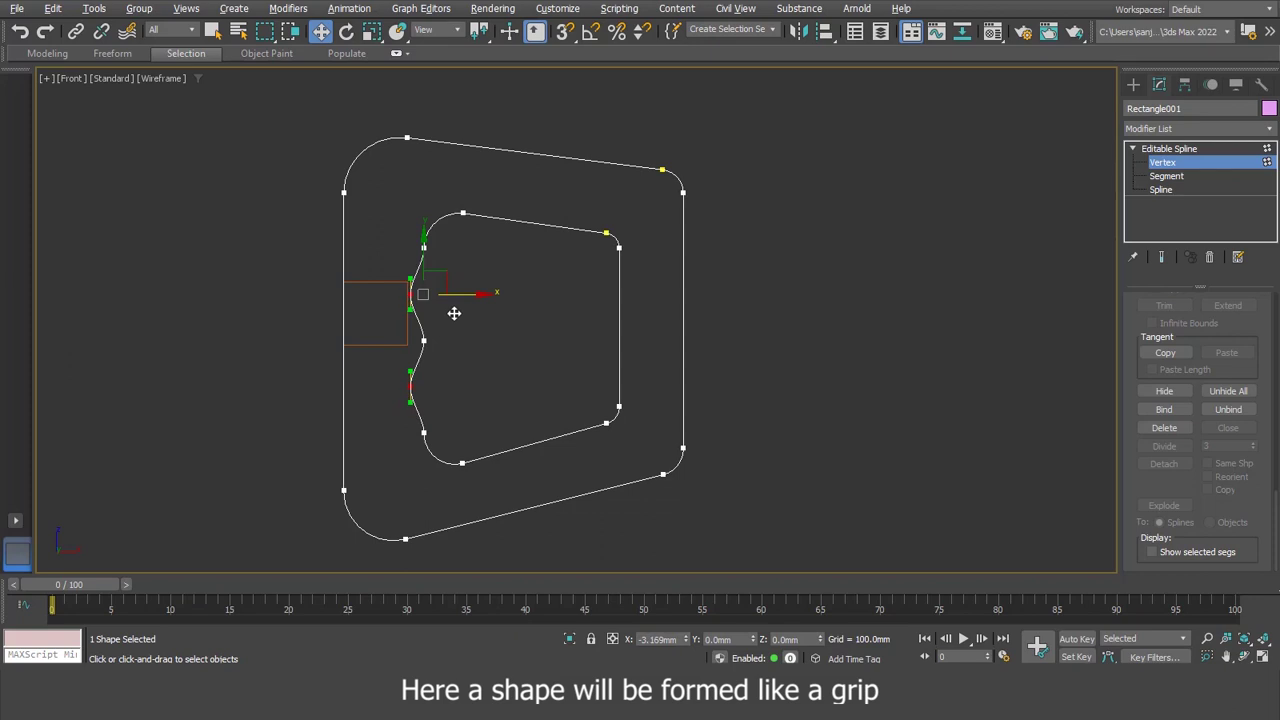
pyautogui.click(464, 362)
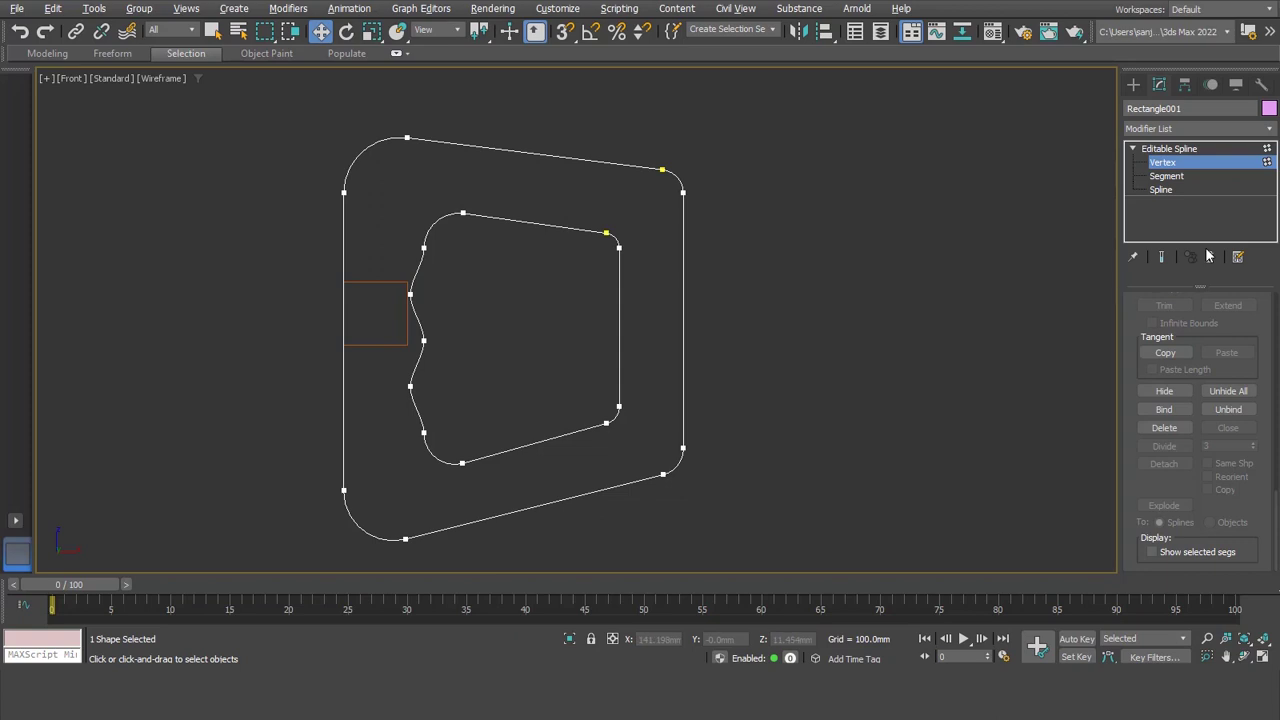
# Exit Vertex mode and delete the Rectangle002 reference square
pyautogui.click(1170, 163)
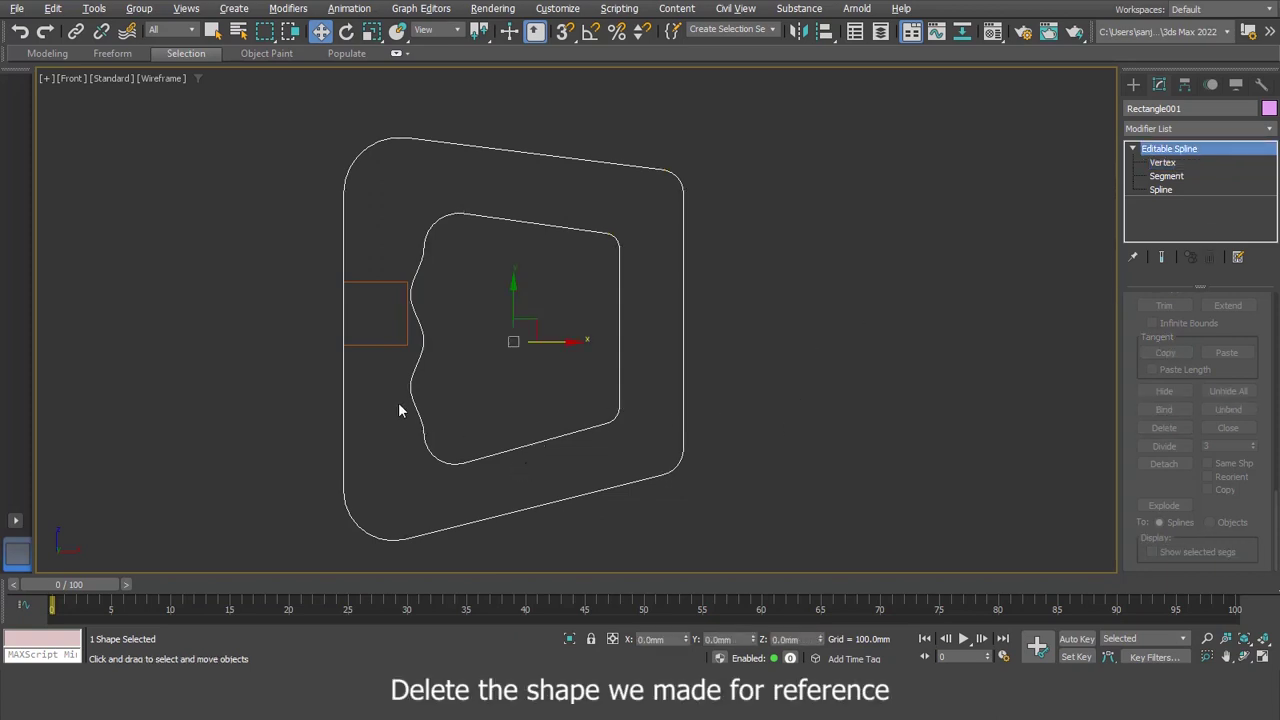
pyautogui.click(384, 284)
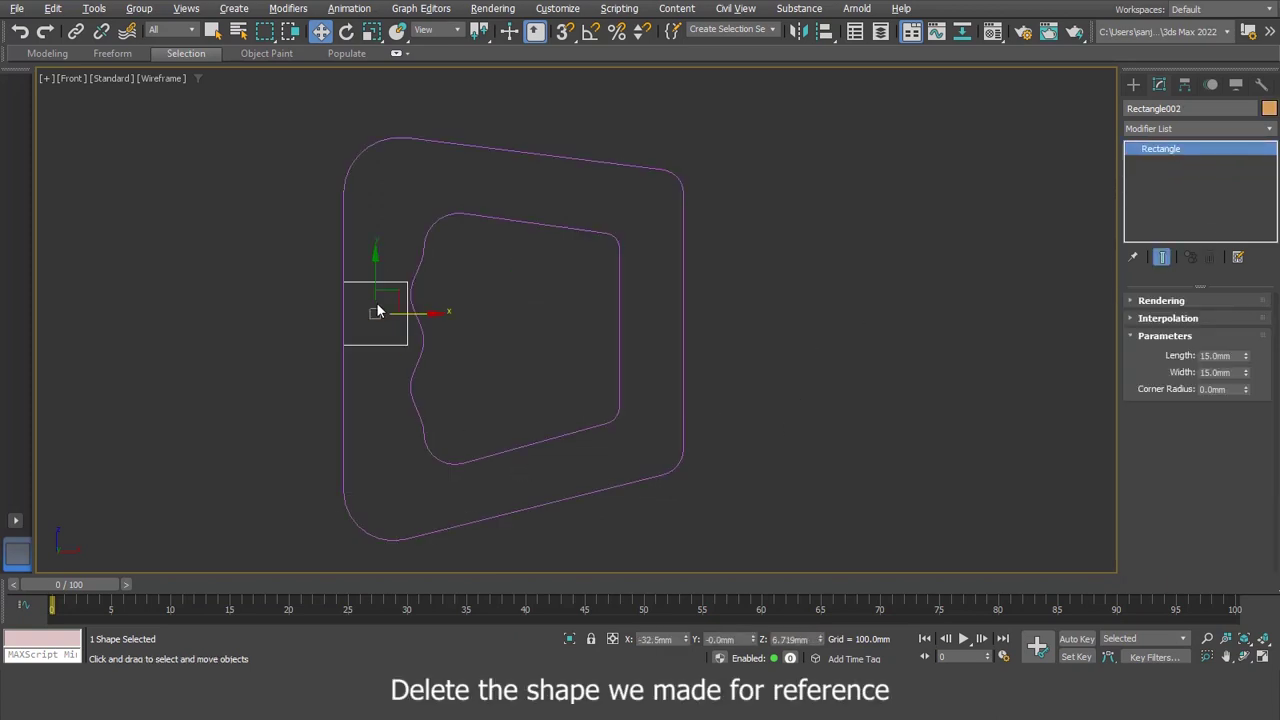
pyautogui.press('Delete')
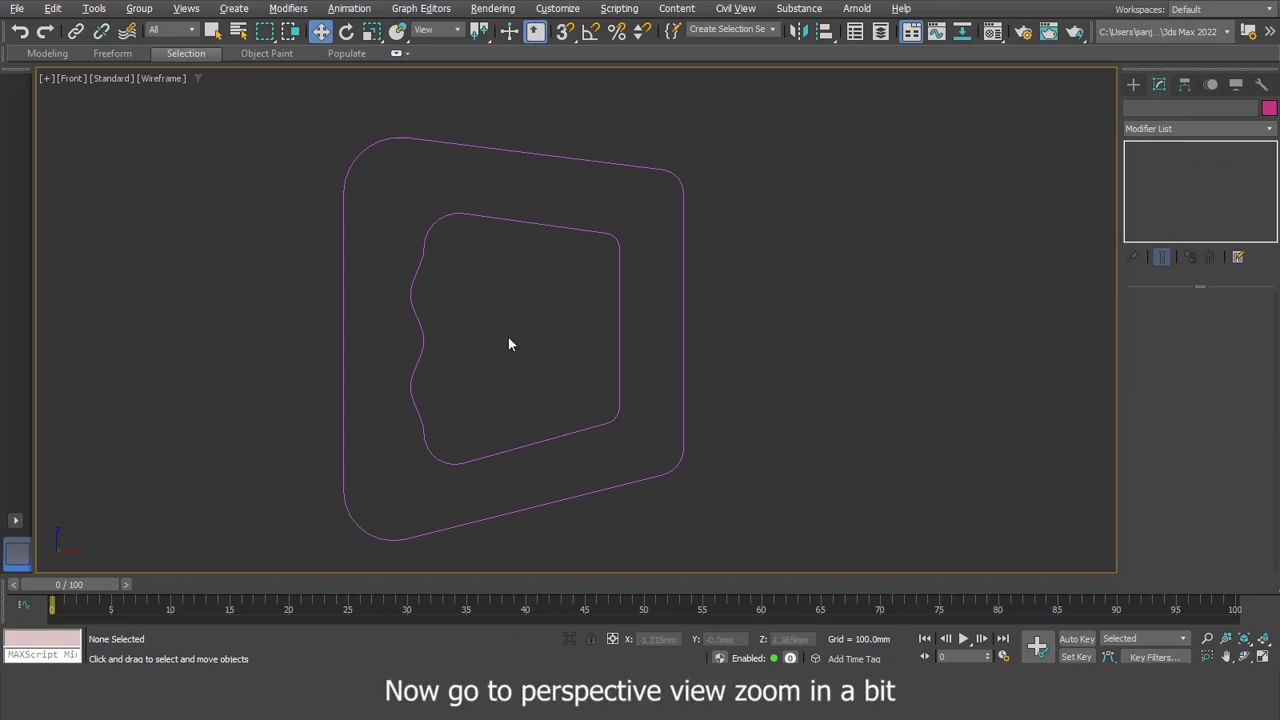
# Switch to Perspective view, then zoom and orbit around the handle outline
pyautogui.press('p')
pyautogui.scroll(3, 560, 340)
pyautogui.scroll(2, 570, 310)
pyautogui.scroll(2, 555, 292)
pyautogui.keyDown('alt'); pyautogui.moveTo(561, 278); pyautogui.dragTo(543, 294, button='middle'); pyautogui.keyUp('alt')
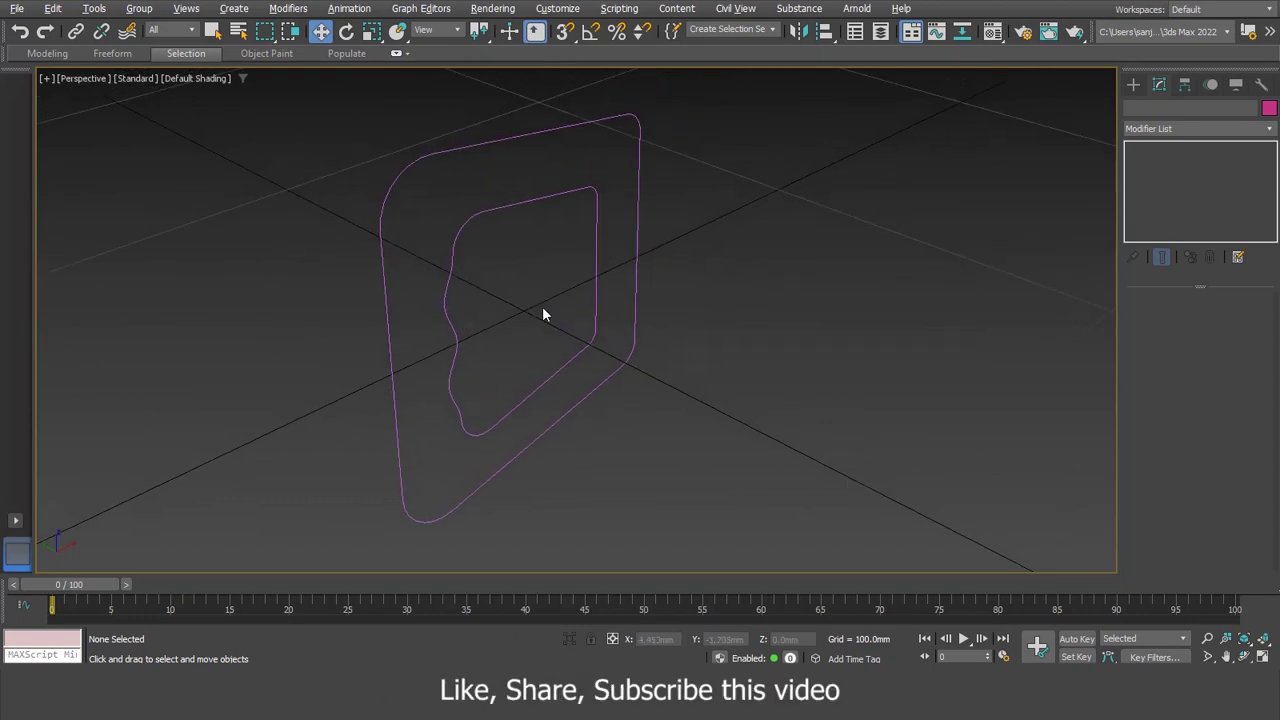
pyautogui.moveTo(536, 315); pyautogui.dragTo(530, 310, button='middle')
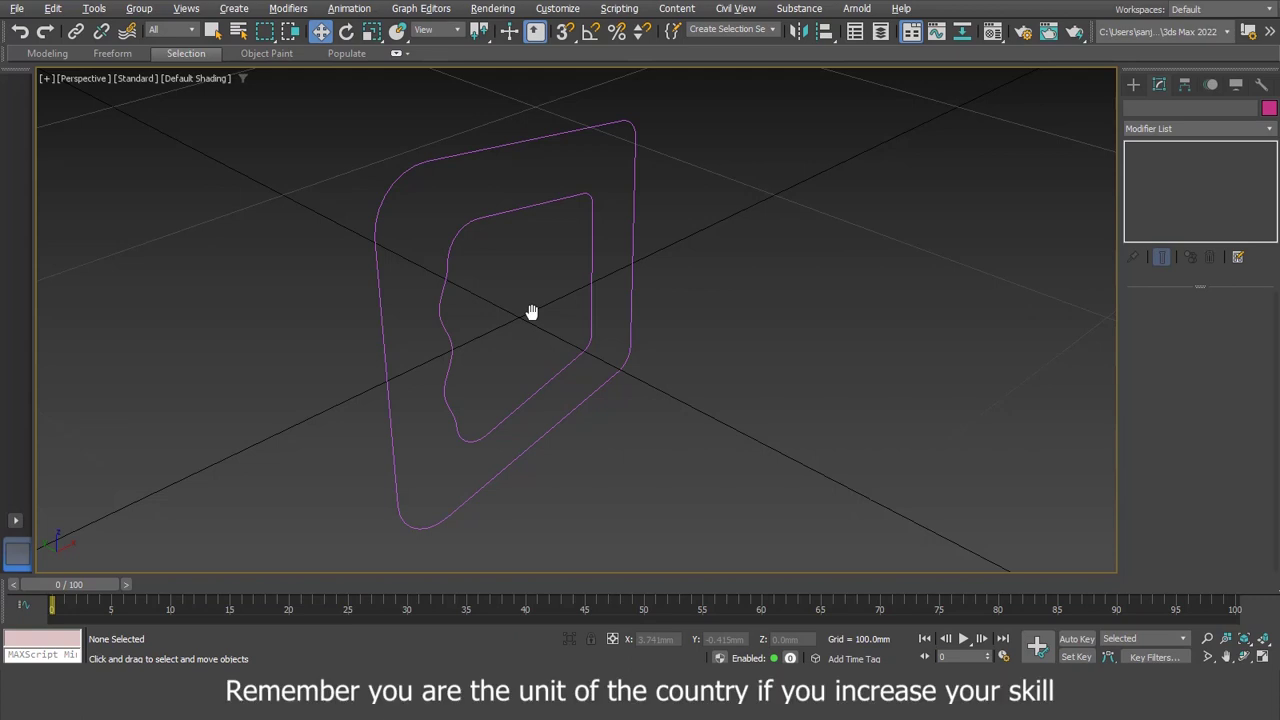
pyautogui.click(1244, 656)
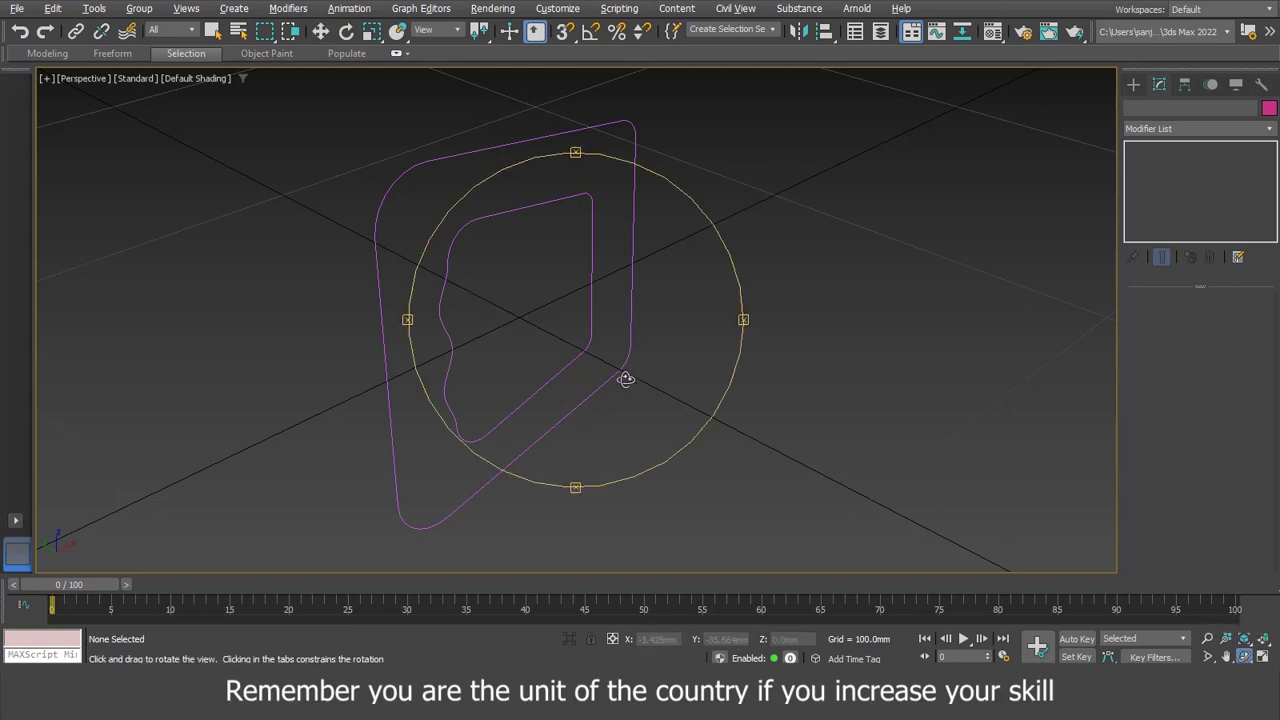
pyautogui.moveTo(625, 379); pyautogui.dragTo(544, 348)
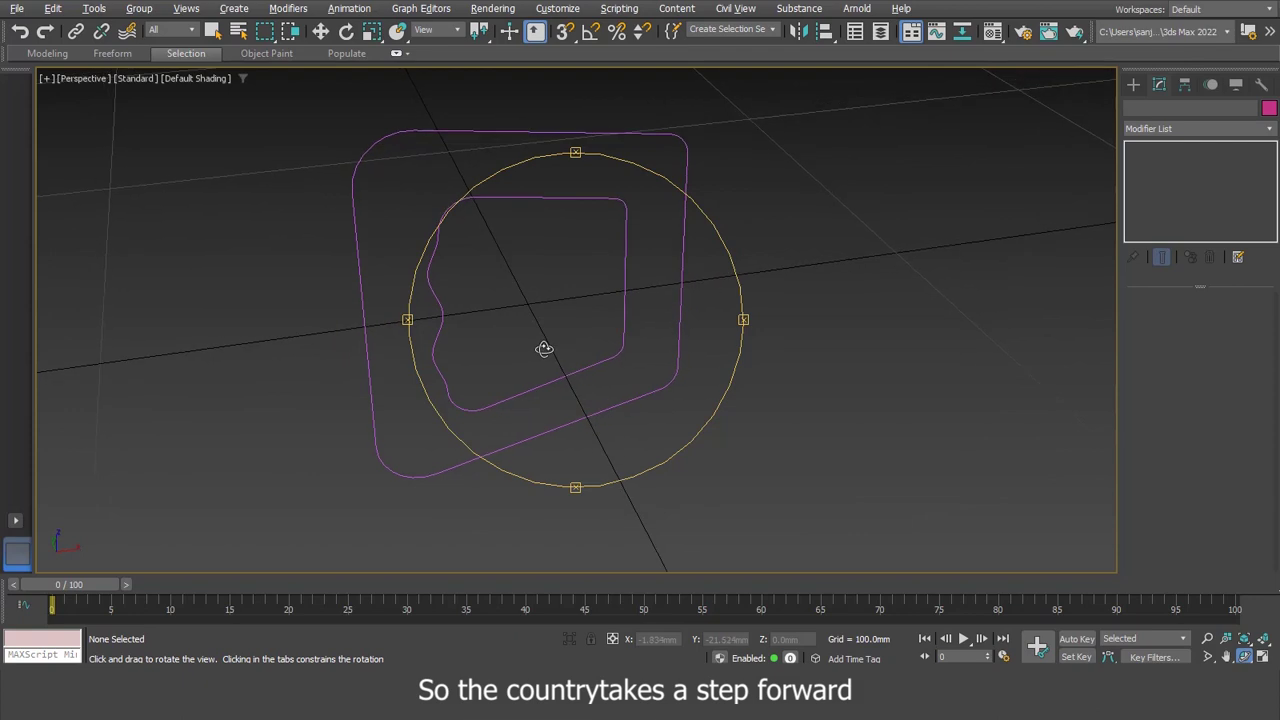